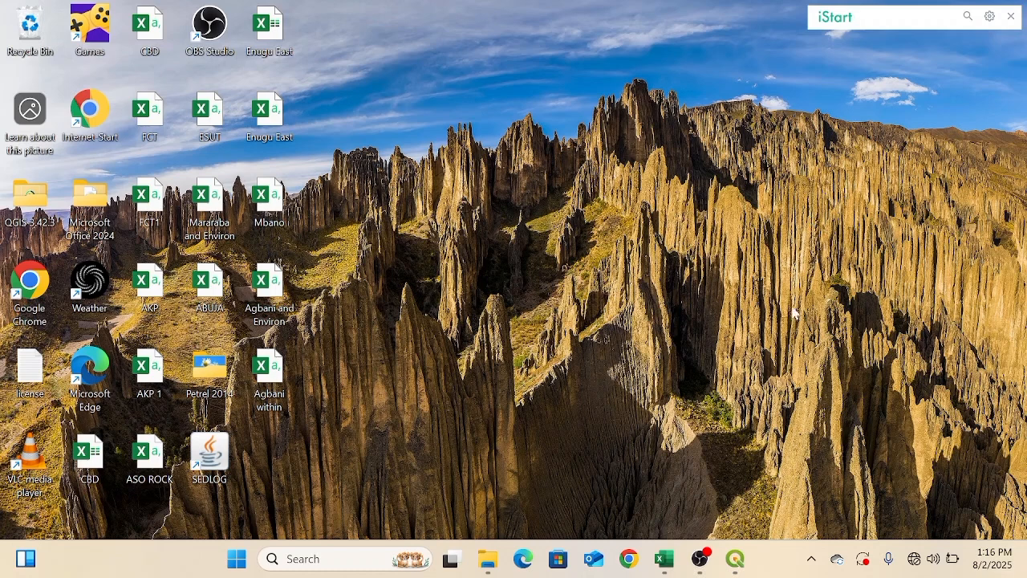
# Step: Switch to the open untitled project in QGIS
pyautogui.click(696, 545)
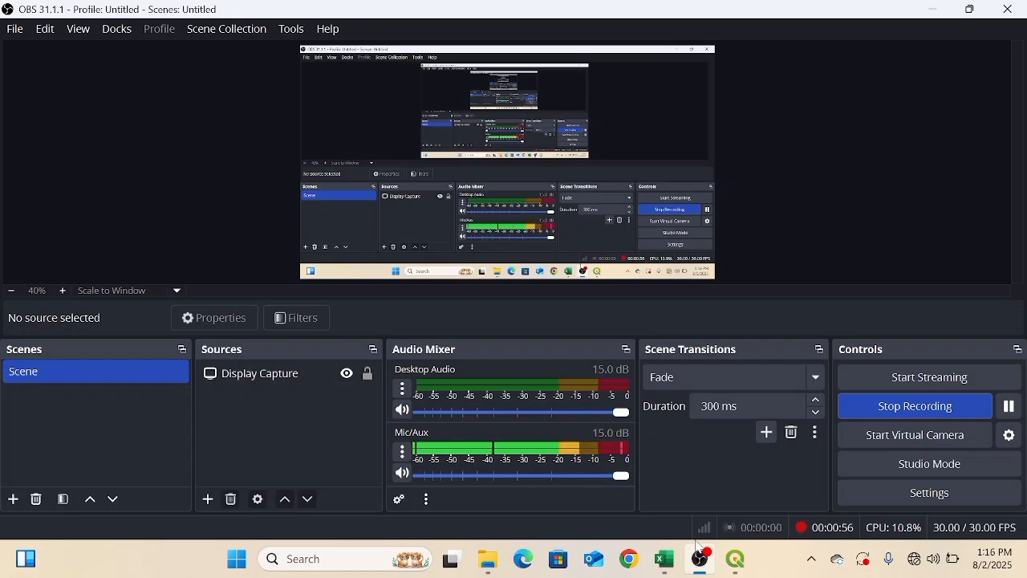
pyautogui.click(933, 9)
pyautogui.moveTo(734, 554)
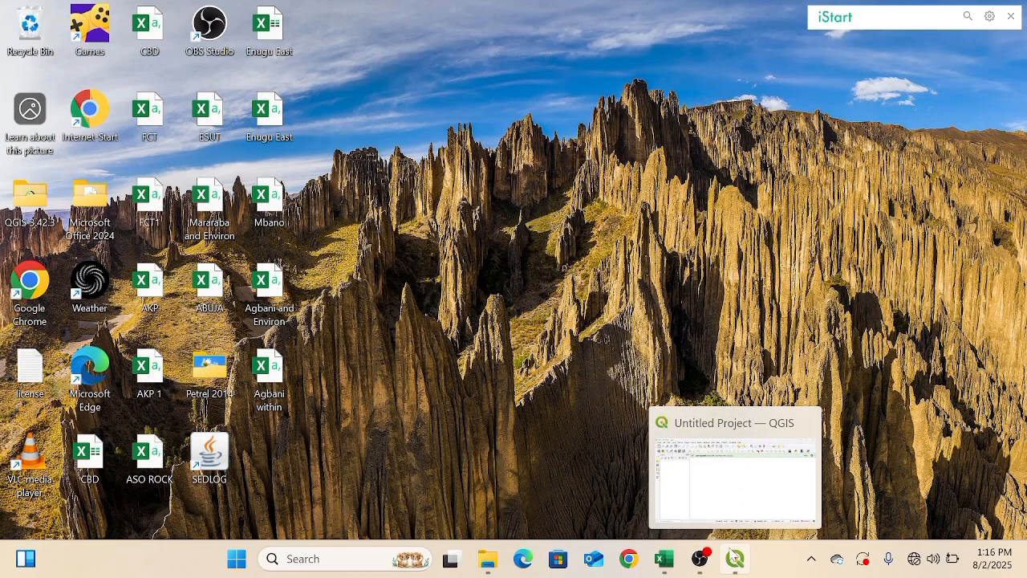
pyautogui.click(734, 557)
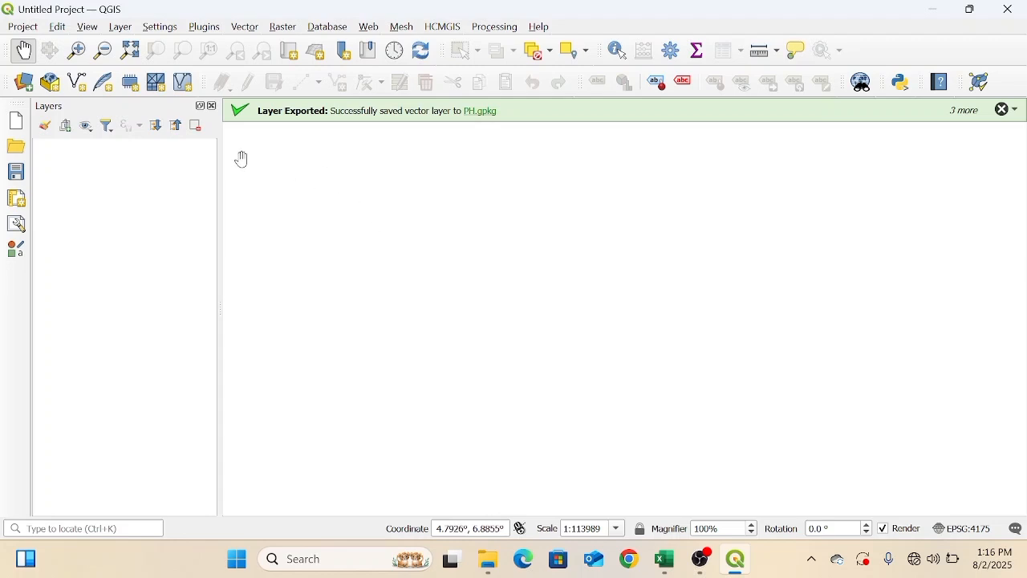
pyautogui.moveTo(242, 160); pyautogui.dragTo(253, 141)
pyautogui.click(121, 28)
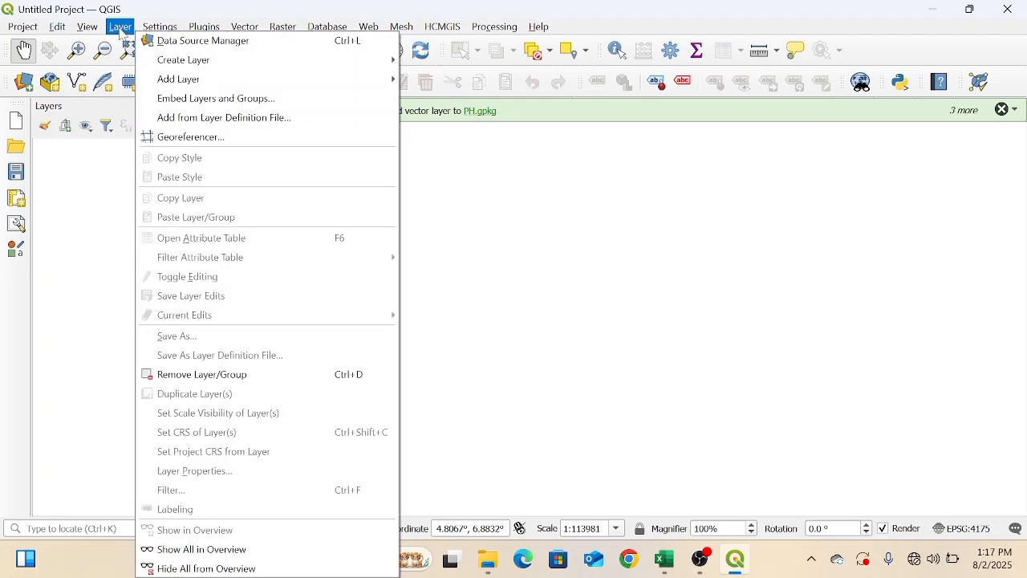
pyautogui.click(86, 214)
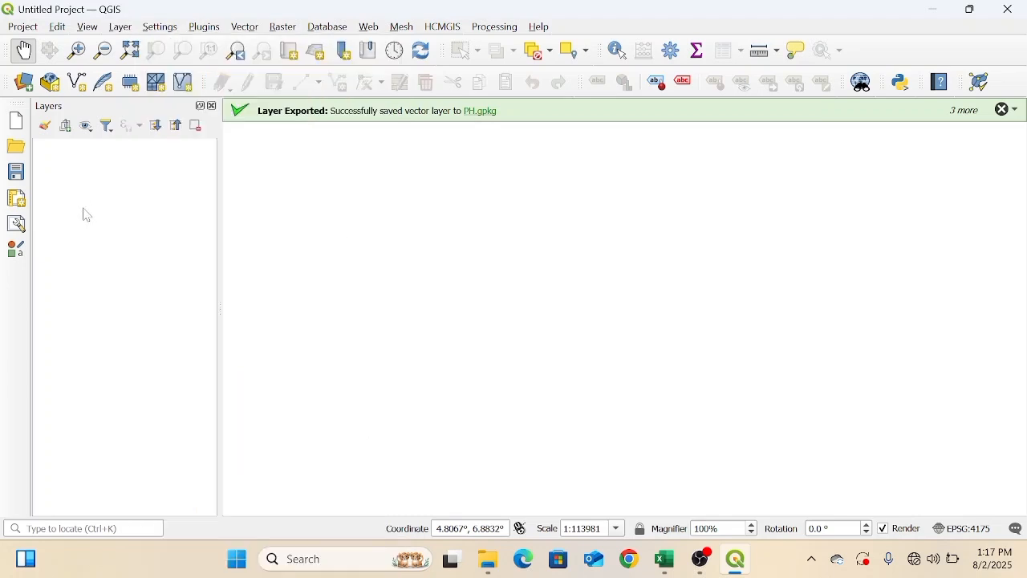
# Step: Start adding a vector data source and browse to the NGA_adm folder in Downloads
pyautogui.click(28, 83)
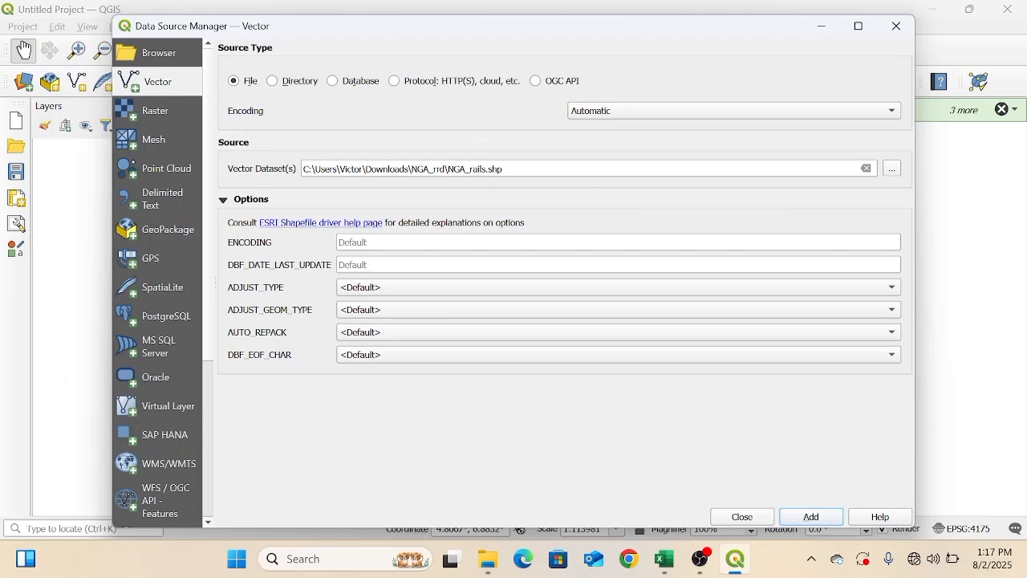
pyautogui.click(896, 170)
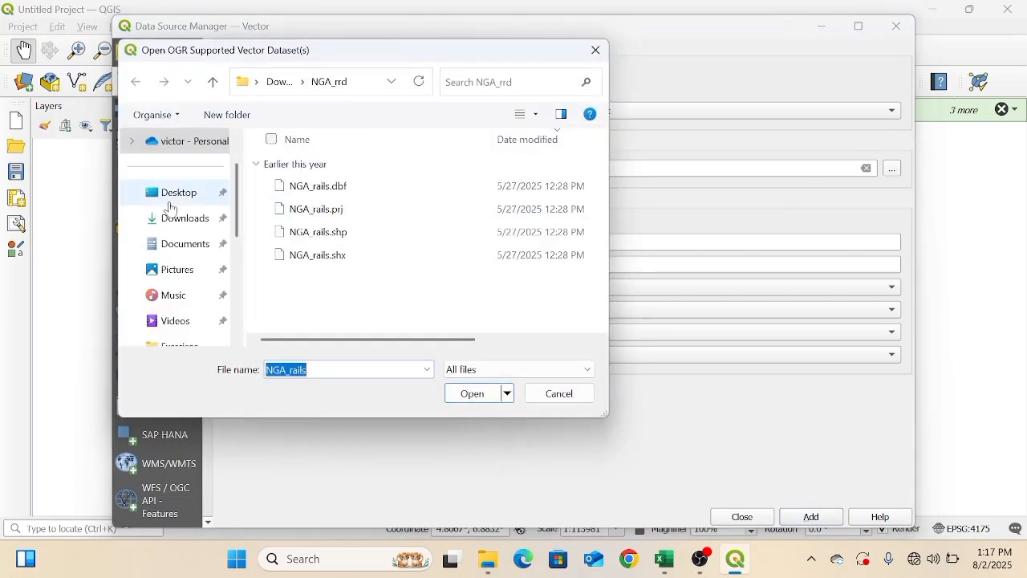
pyautogui.click(175, 232)
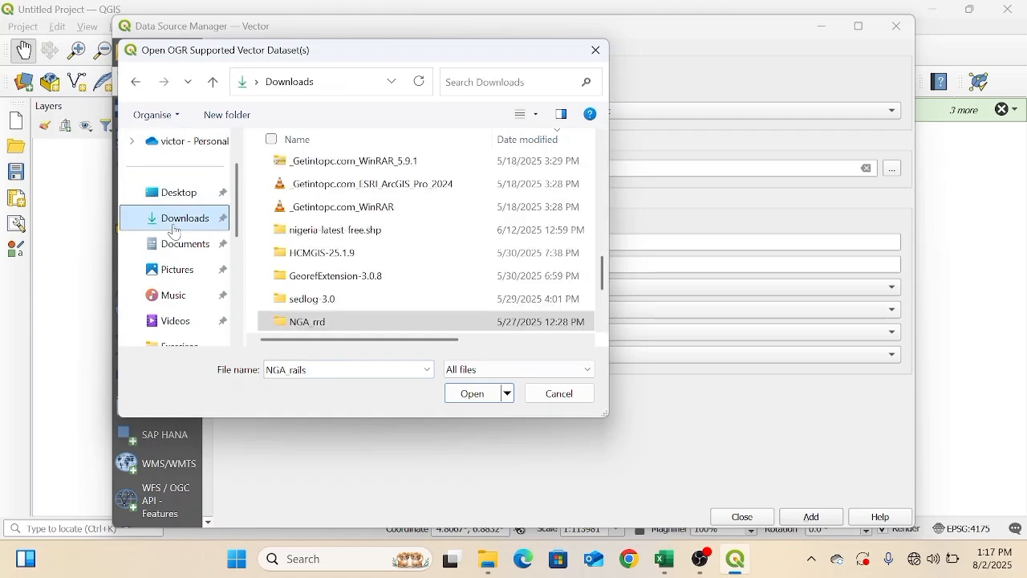
pyautogui.click(604, 326)
pyautogui.click(604, 326)
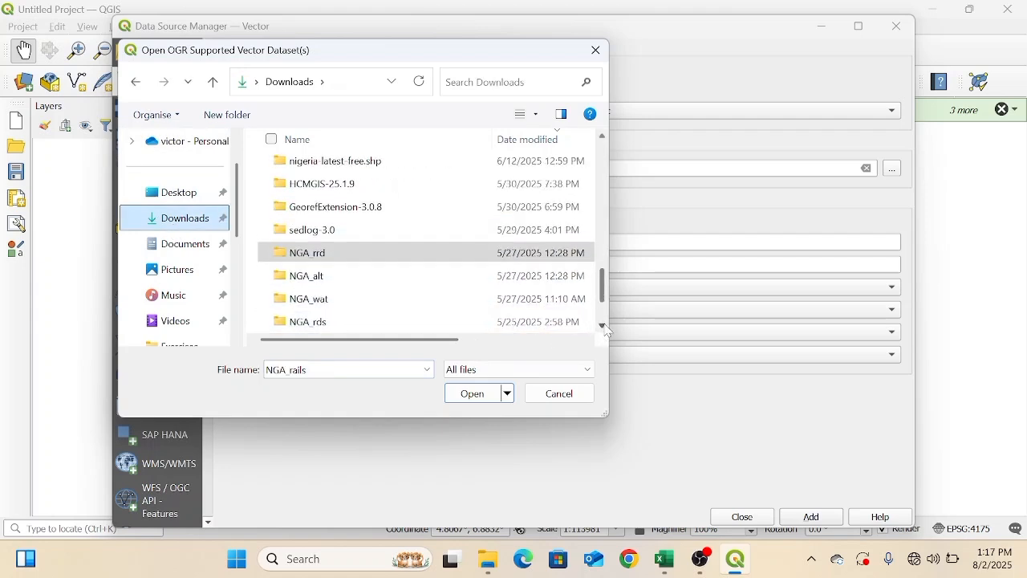
pyautogui.click(604, 326)
pyautogui.click(604, 326)
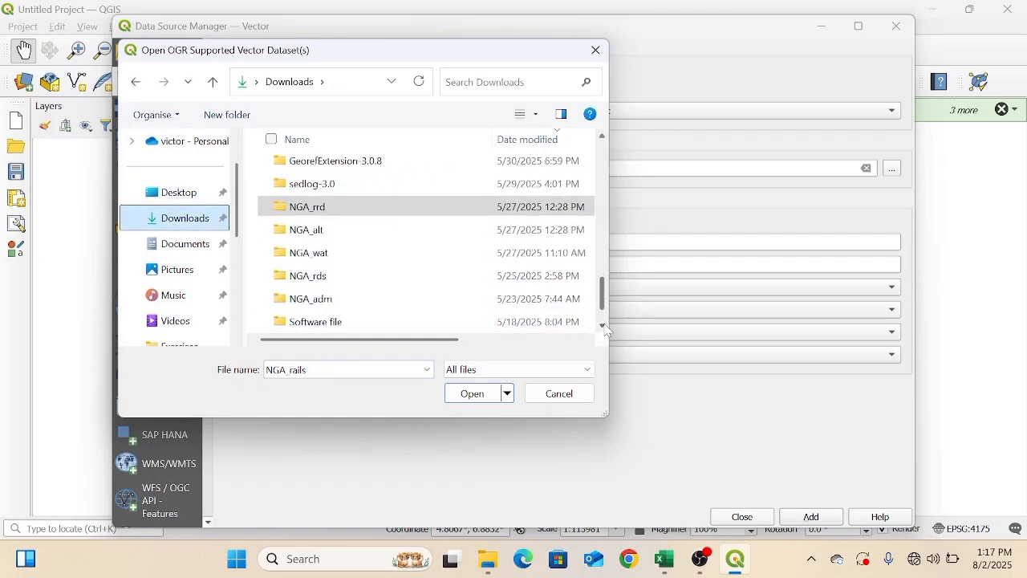
pyautogui.doubleClick(469, 302)
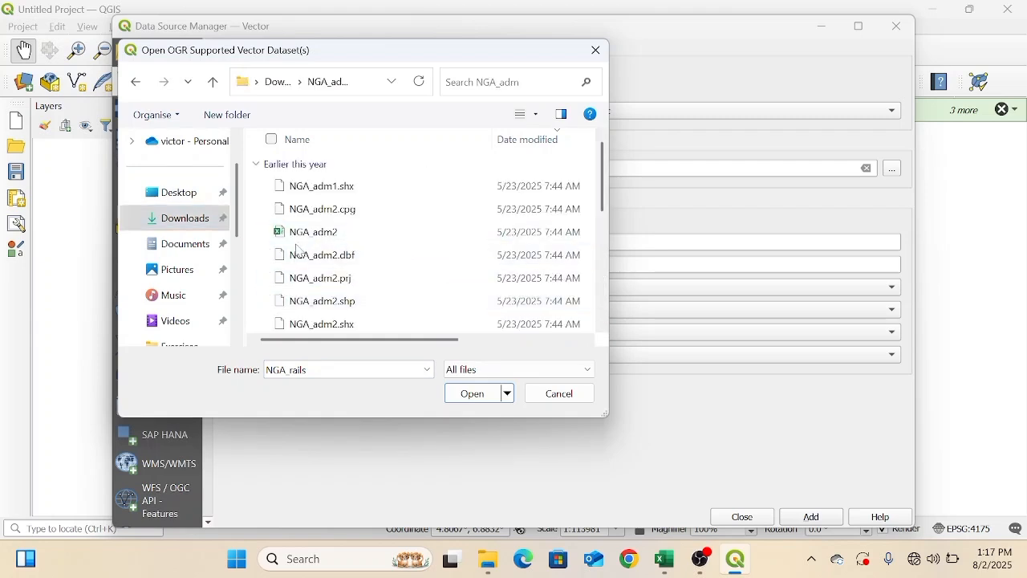
# Step: Add the NGA_adm2.shp and NGA_adm1.shp shapefiles to the project as vector layers and close the Data Source Manager
pyautogui.click(271, 304)
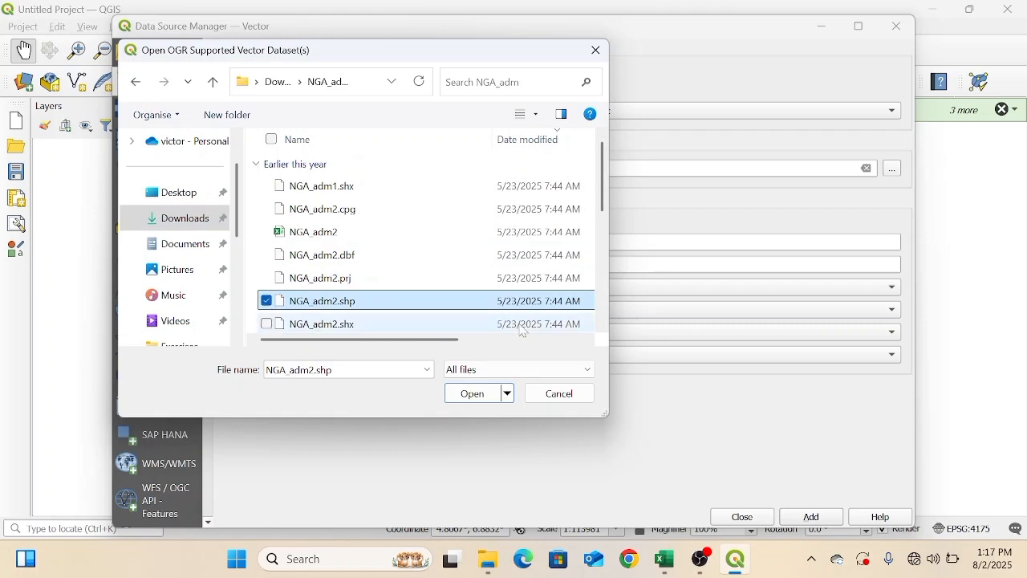
pyautogui.scroll(-3, 604, 329)
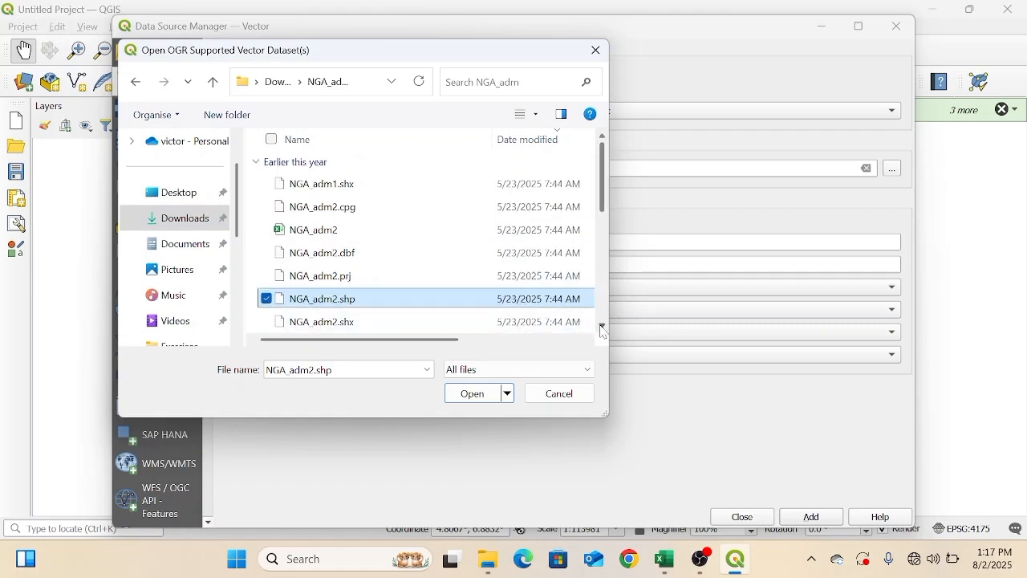
pyautogui.scroll(-3, 604, 330)
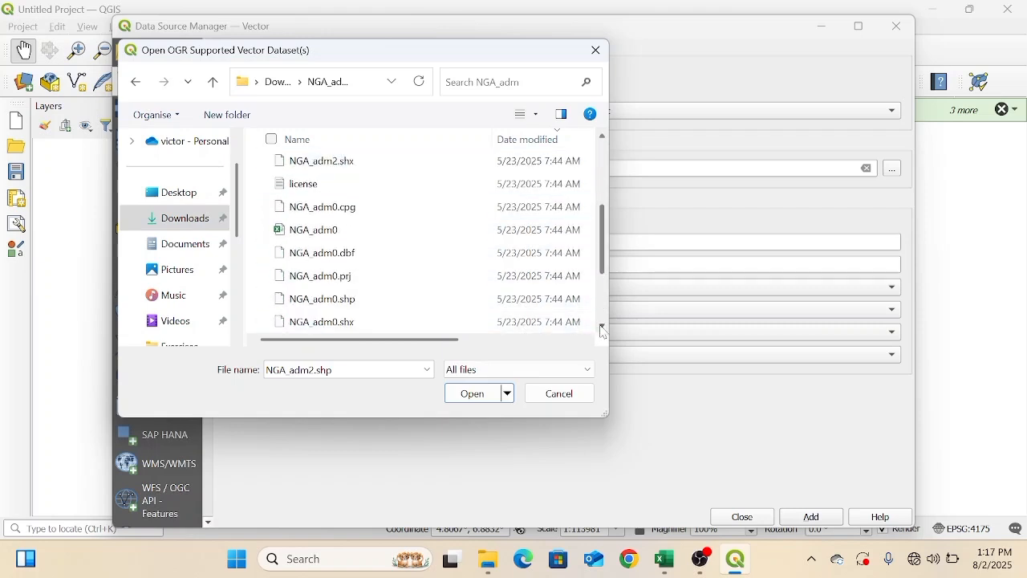
pyautogui.click(603, 326)
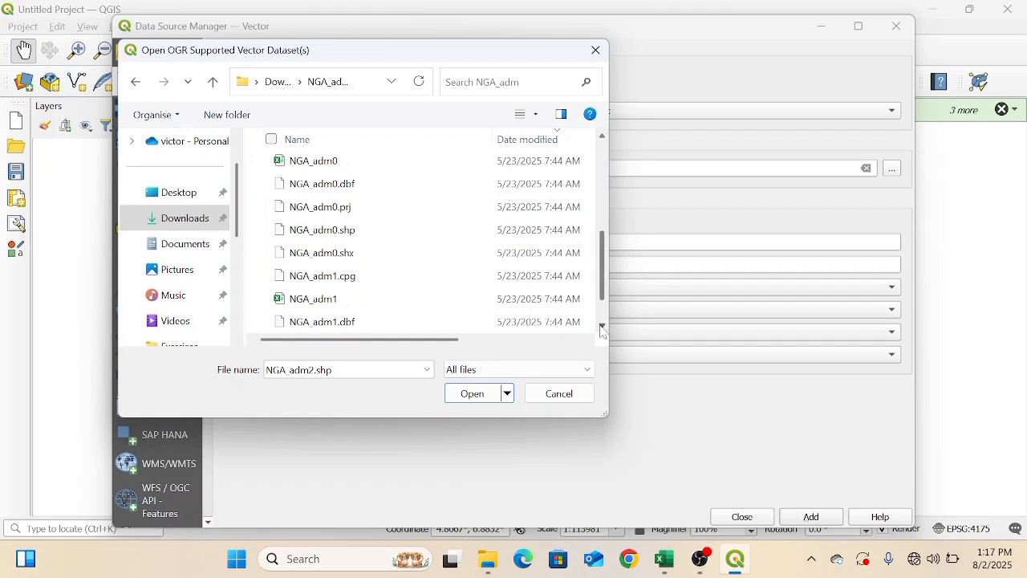
pyautogui.click(604, 326)
pyautogui.click(603, 327)
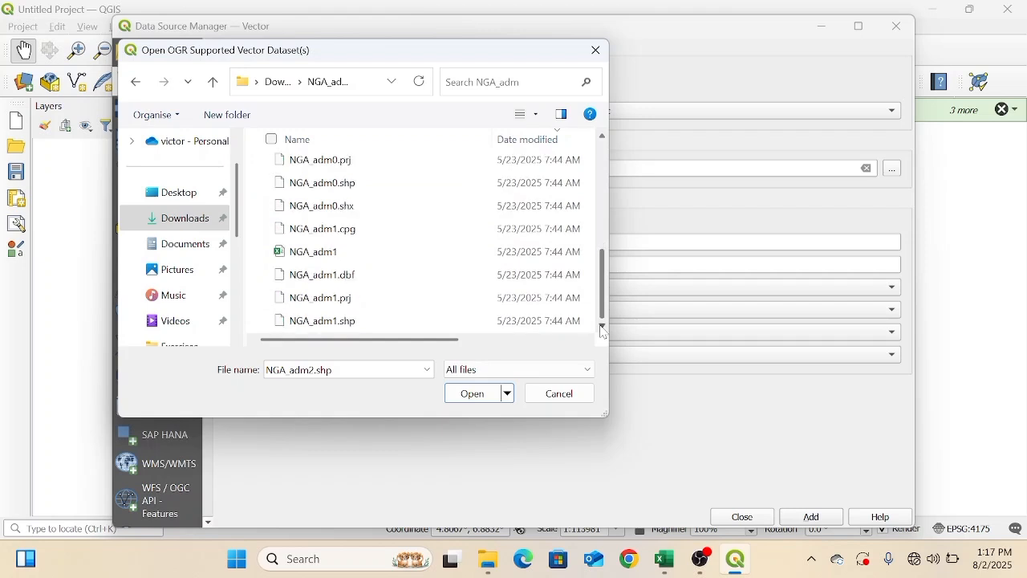
pyautogui.click(268, 322)
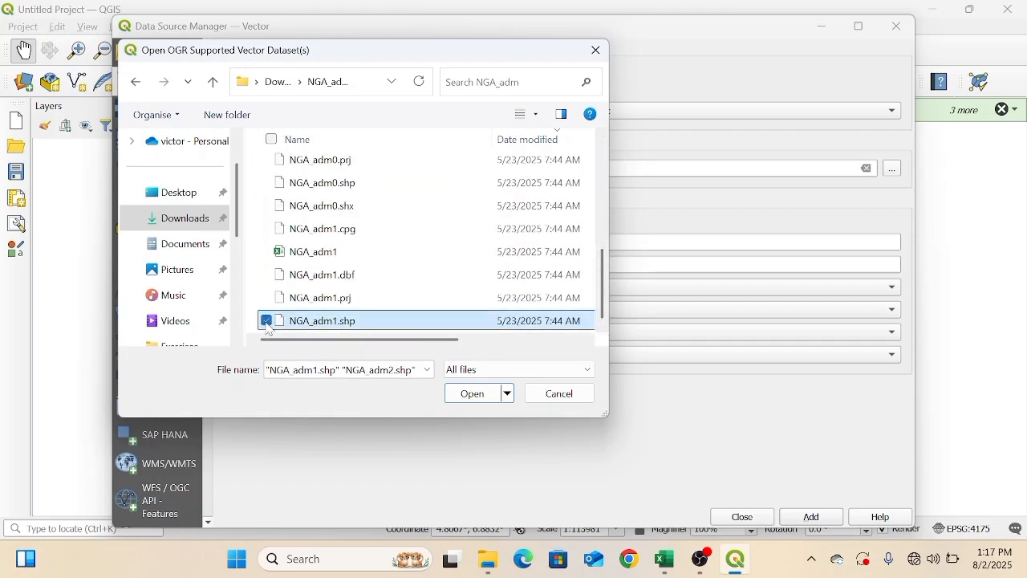
pyautogui.click(474, 395)
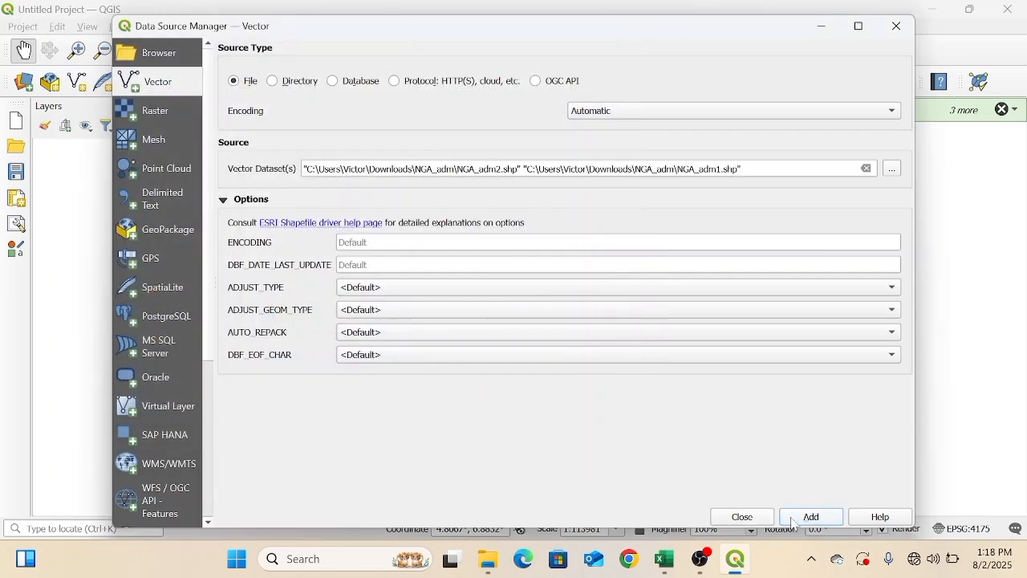
pyautogui.click(811, 517)
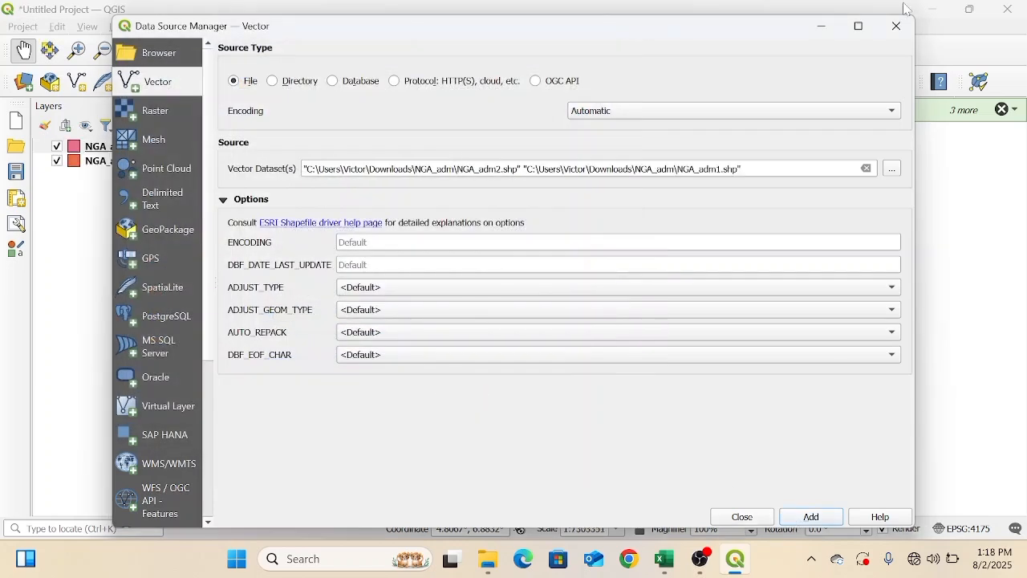
pyautogui.click(899, 27)
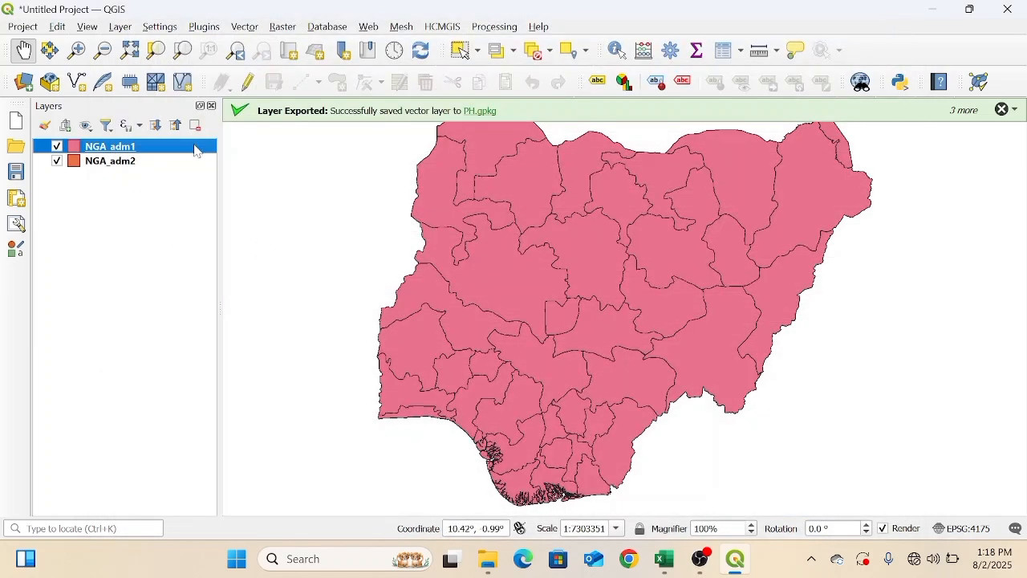
# Step: Label the NGA_adm1 layer with single labels using the NAME_1 field
pyautogui.rightClick(197, 147)
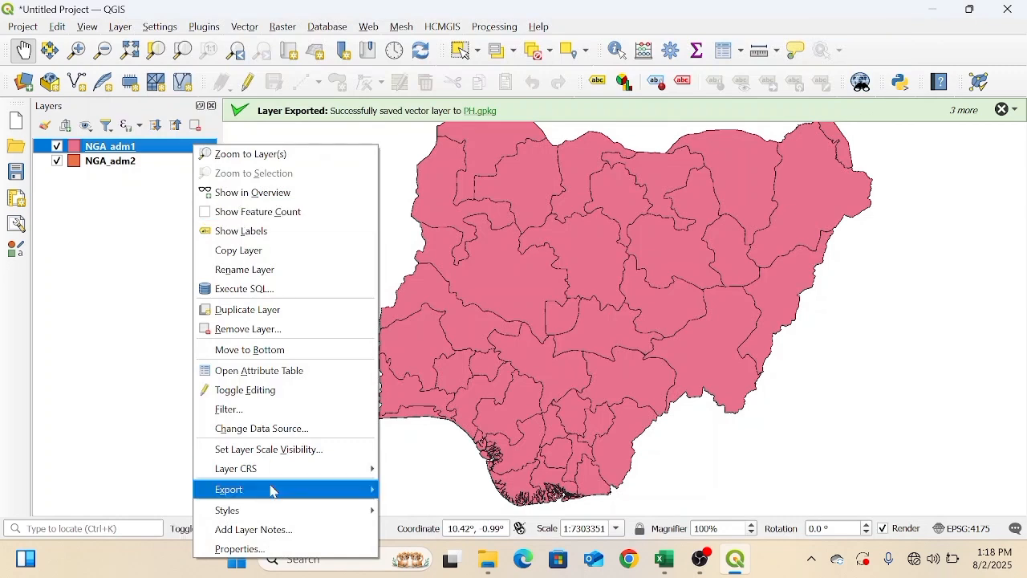
pyautogui.moveTo(273, 491)
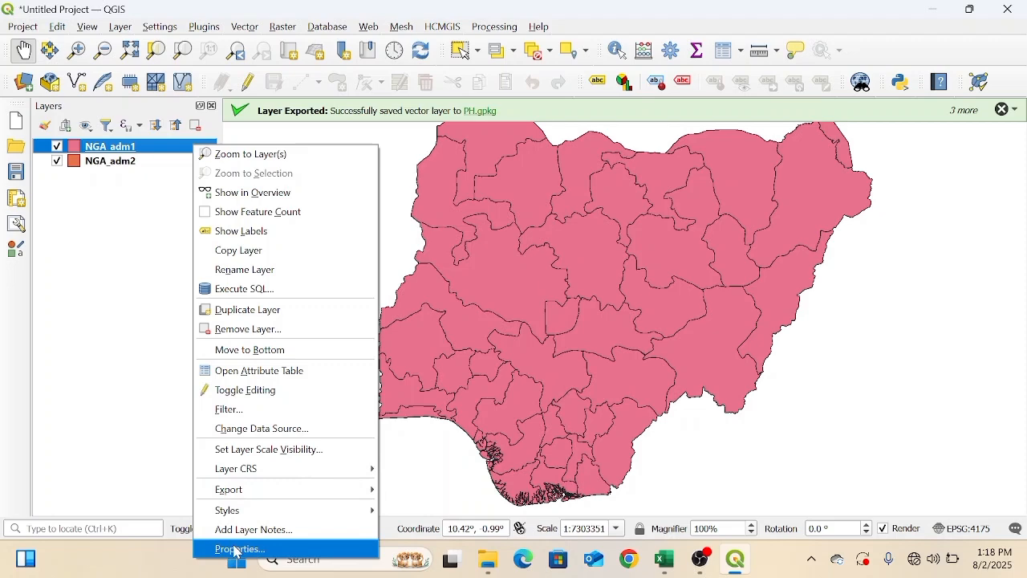
pyautogui.click(237, 551)
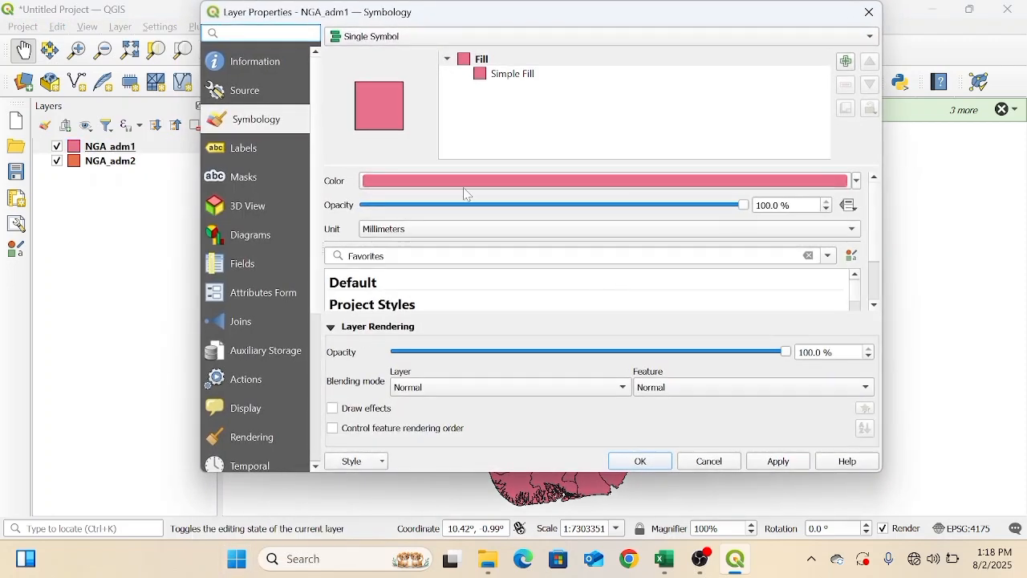
pyautogui.click(245, 153)
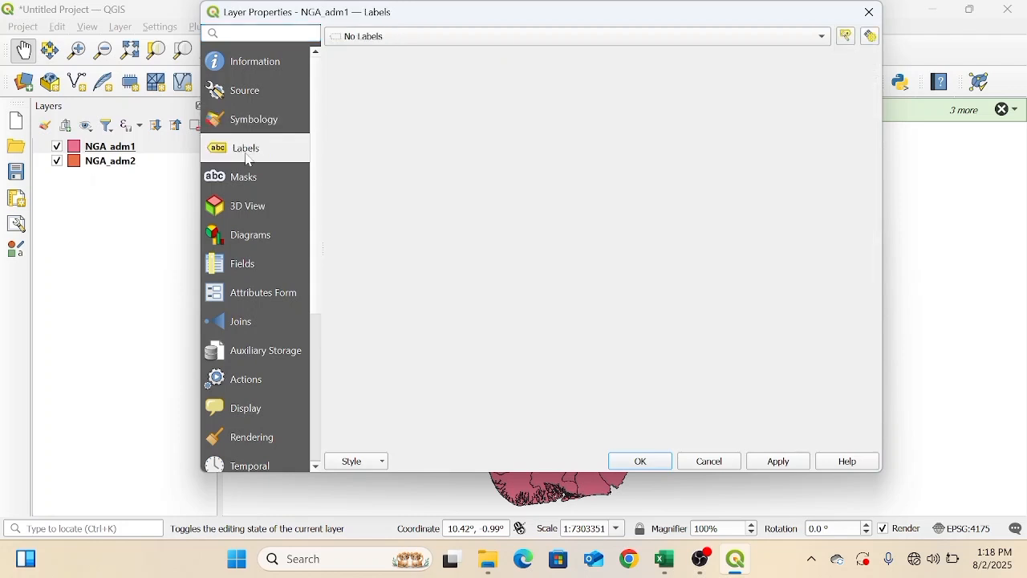
pyautogui.click(583, 42)
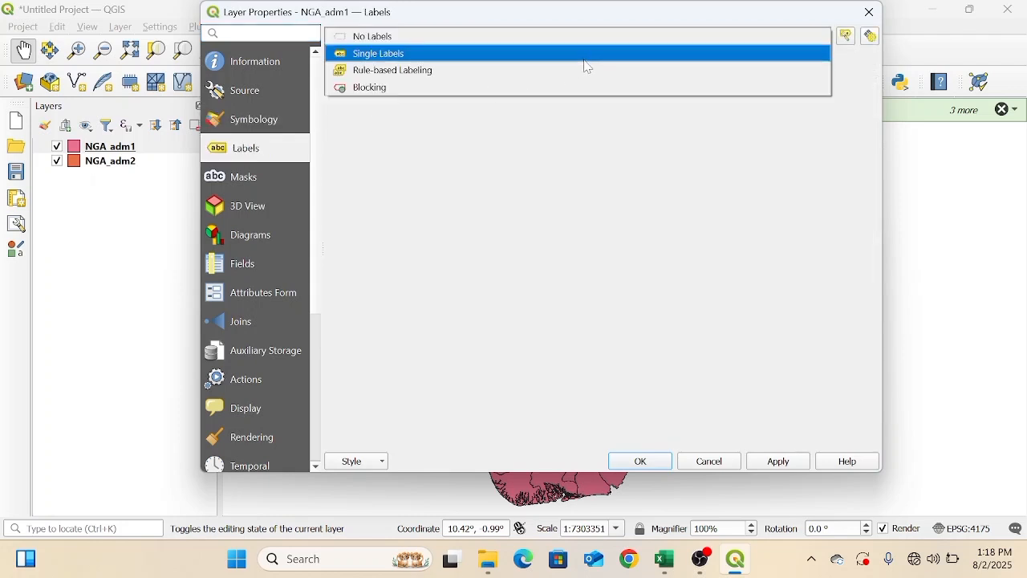
pyautogui.click(585, 60)
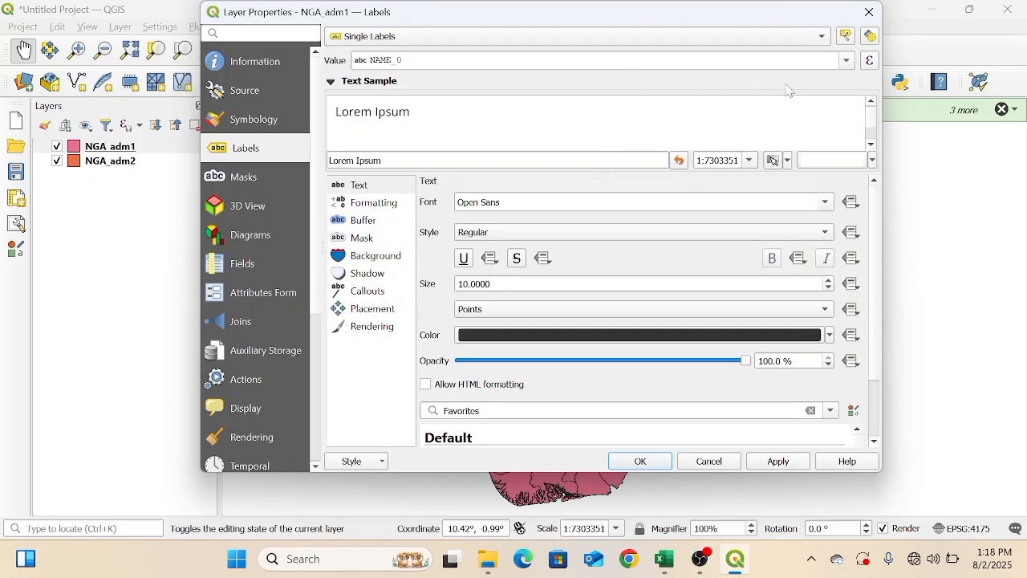
pyautogui.click(847, 62)
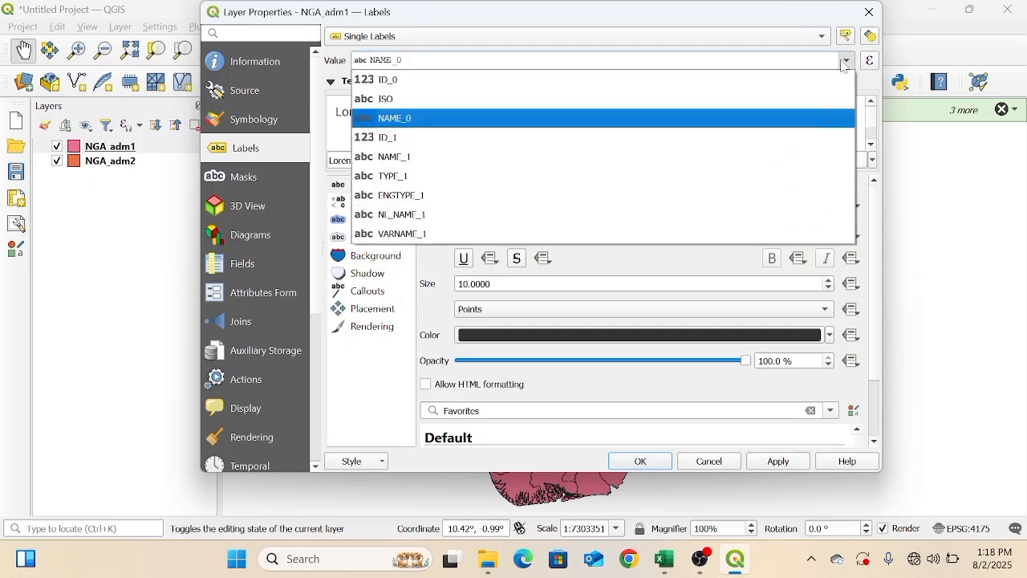
pyautogui.click(777, 157)
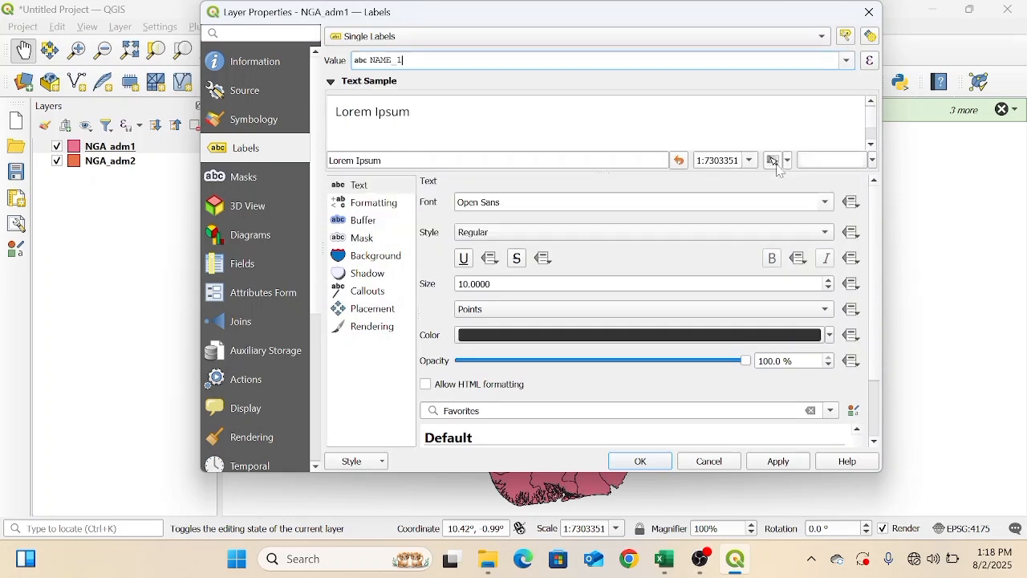
pyautogui.click(661, 463)
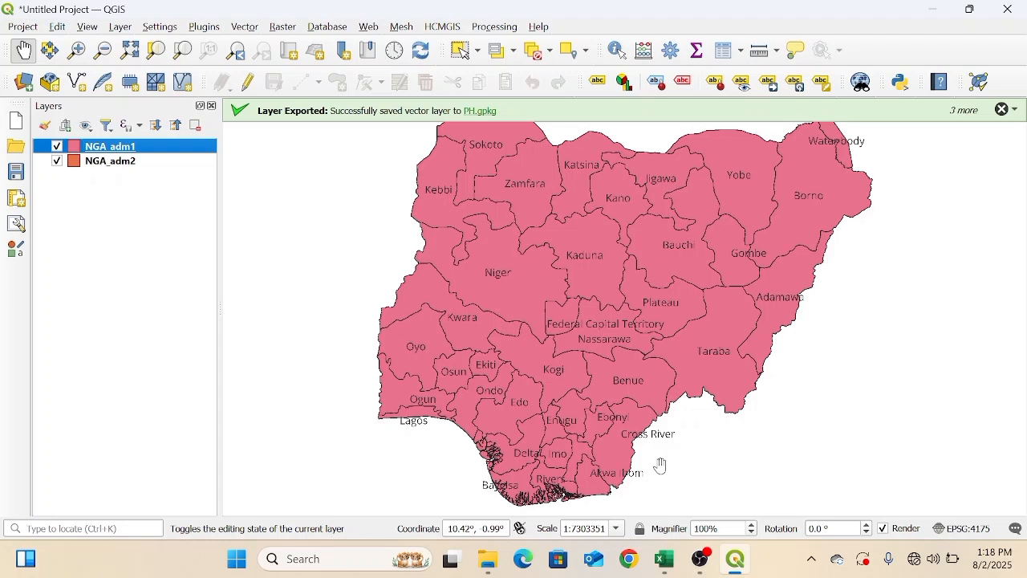
# Step: Open the attribute table of the NGA_adm2 layer
pyautogui.click(147, 163)
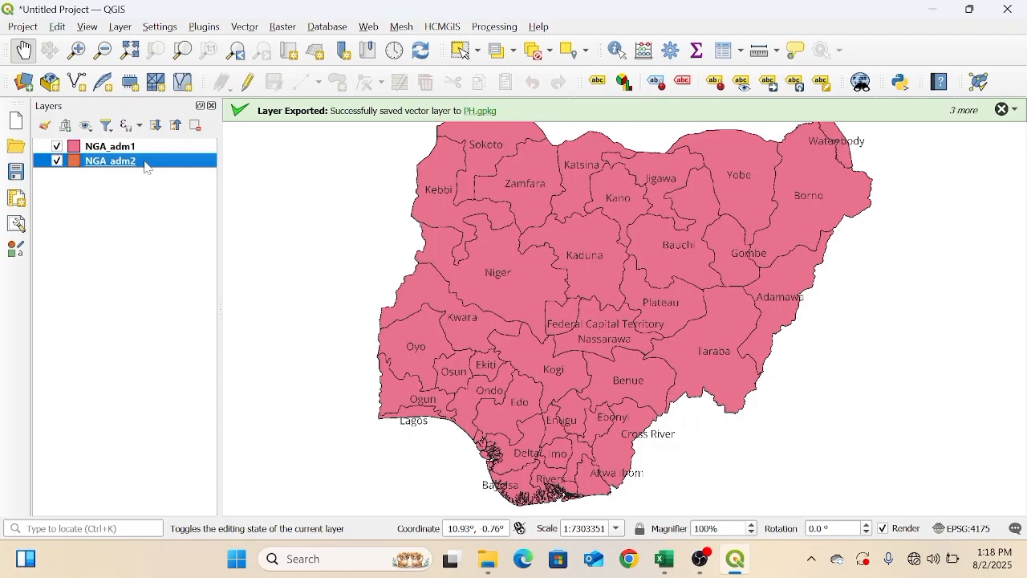
pyautogui.rightClick(148, 168)
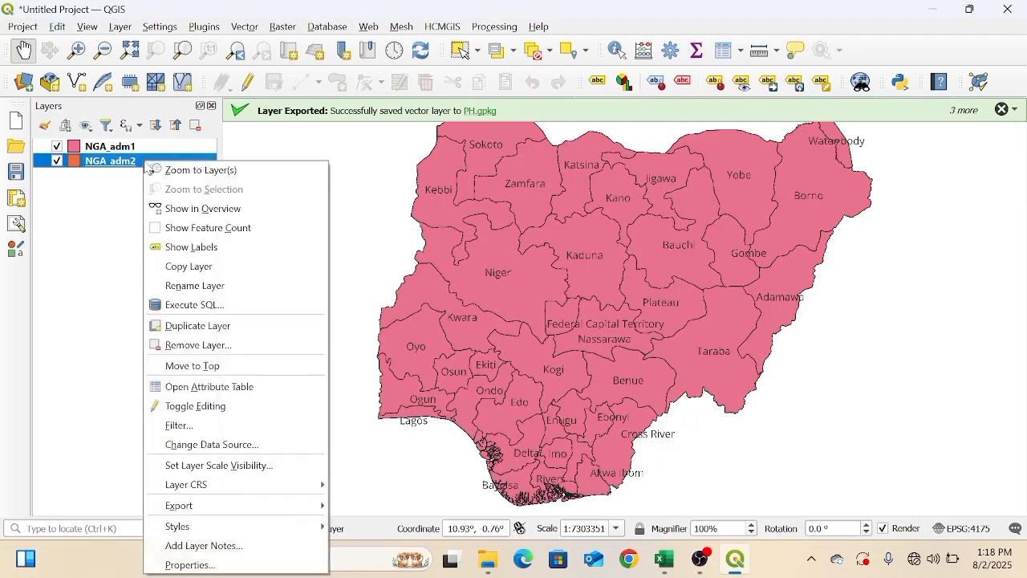
pyautogui.click(189, 391)
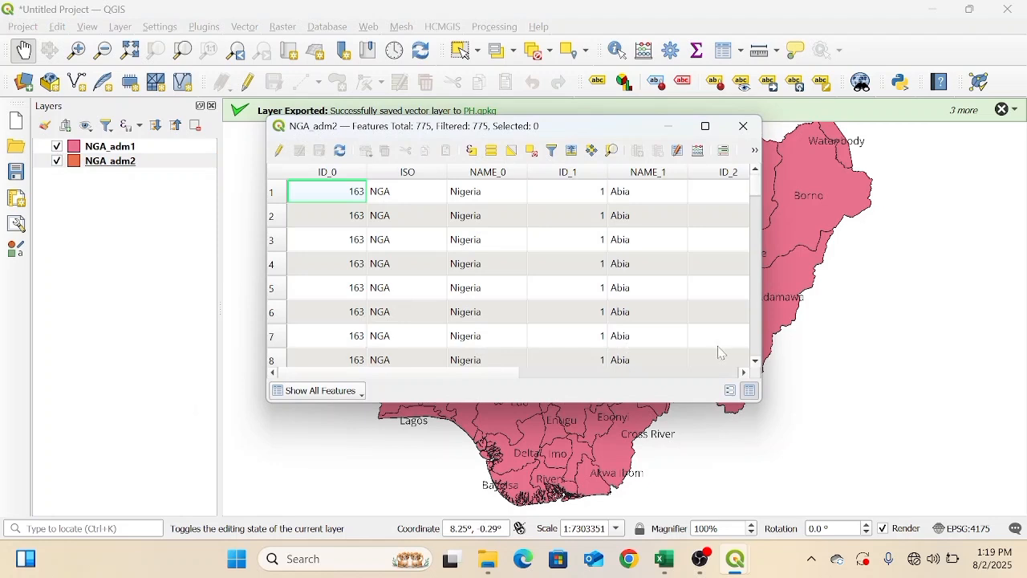
# Step: Look through the NAME_1 column of the NGA_adm2 attribute table for the Rivers records
pyautogui.click(756, 362)
pyautogui.click(756, 362)
pyautogui.click(756, 362)
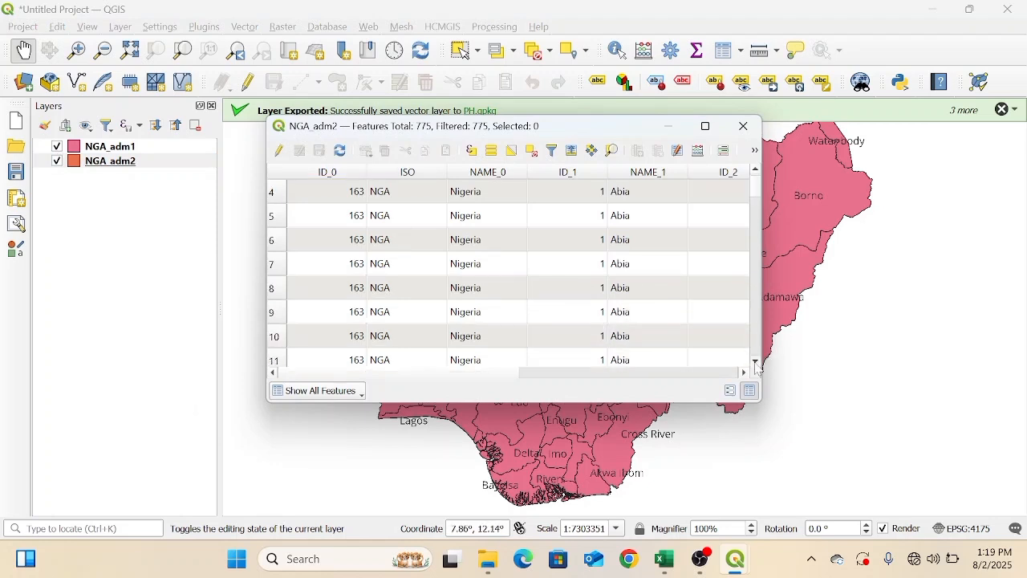
pyautogui.click(756, 362)
pyautogui.click(756, 362)
pyautogui.click(756, 362)
pyautogui.click(756, 362)
pyautogui.click(756, 362)
pyautogui.click(756, 362)
pyautogui.click(756, 362)
pyautogui.click(756, 362)
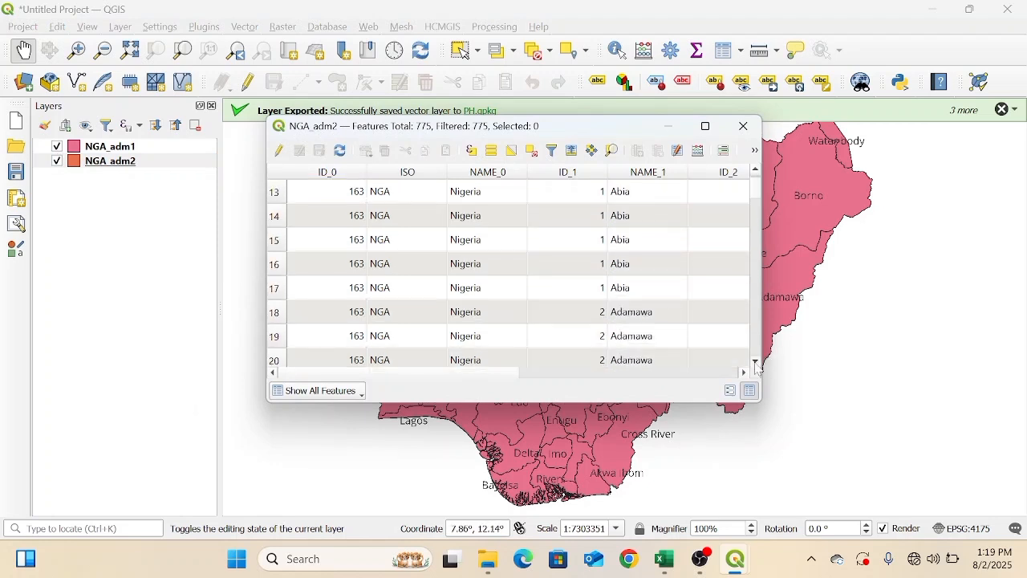
pyautogui.click(756, 362)
pyautogui.click(756, 362)
pyautogui.click(756, 362)
pyautogui.click(757, 362)
pyautogui.click(757, 362)
pyautogui.click(756, 362)
pyautogui.click(757, 362)
pyautogui.click(756, 362)
pyautogui.click(756, 362)
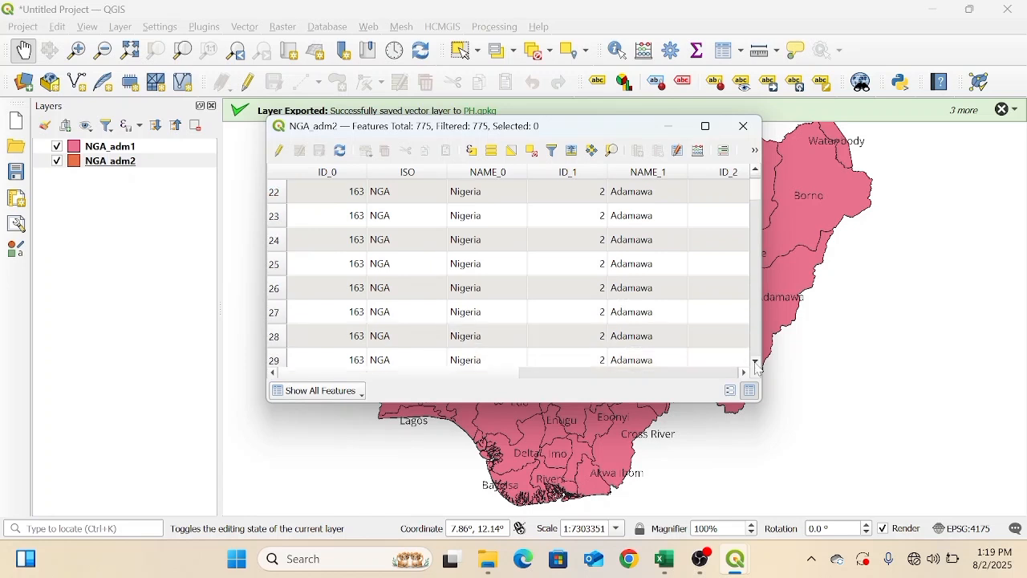
pyautogui.click(756, 362)
pyautogui.click(756, 364)
pyautogui.click(756, 364)
pyautogui.click(757, 365)
pyautogui.click(756, 365)
pyautogui.click(756, 364)
pyautogui.click(756, 364)
pyautogui.click(756, 365)
pyautogui.click(756, 364)
pyautogui.click(758, 369)
pyautogui.click(759, 369)
pyautogui.click(759, 369)
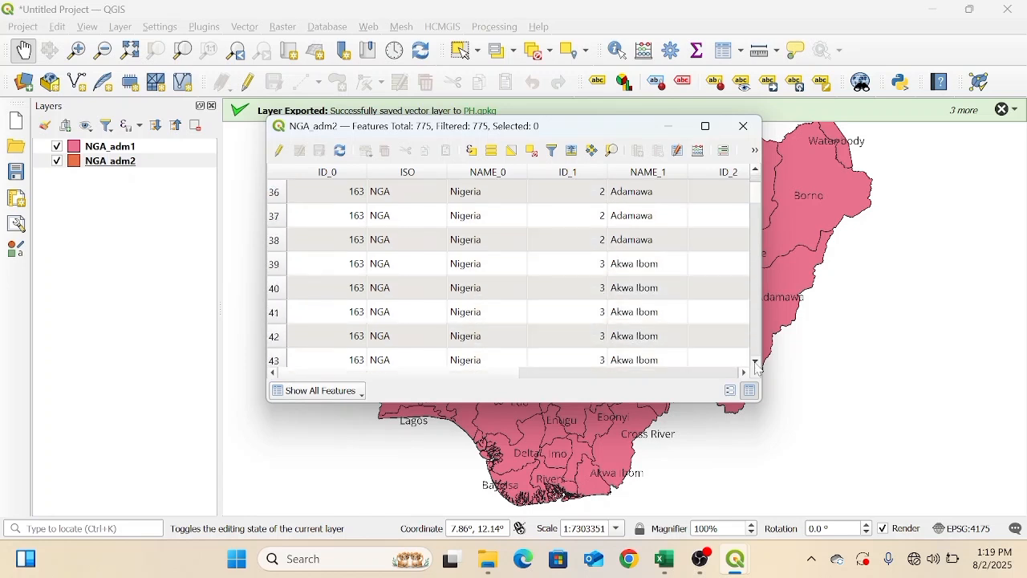
pyautogui.click(758, 368)
pyautogui.click(758, 368)
pyautogui.click(758, 368)
pyautogui.click(758, 368)
pyautogui.click(759, 369)
pyautogui.click(759, 369)
pyautogui.click(759, 369)
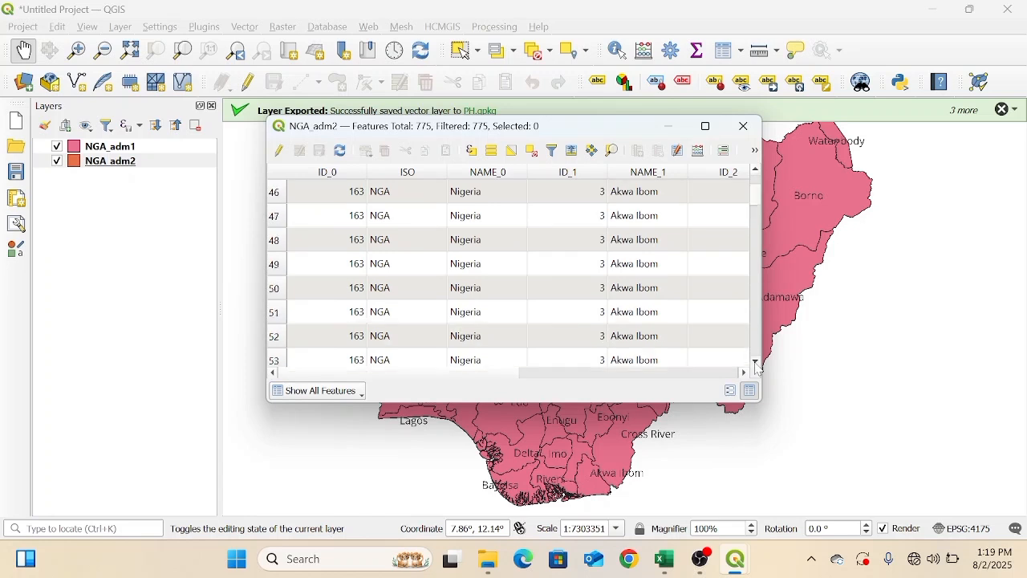
pyautogui.click(758, 368)
pyautogui.click(758, 368)
pyautogui.click(758, 368)
pyautogui.click(758, 369)
pyautogui.click(758, 368)
pyautogui.click(759, 369)
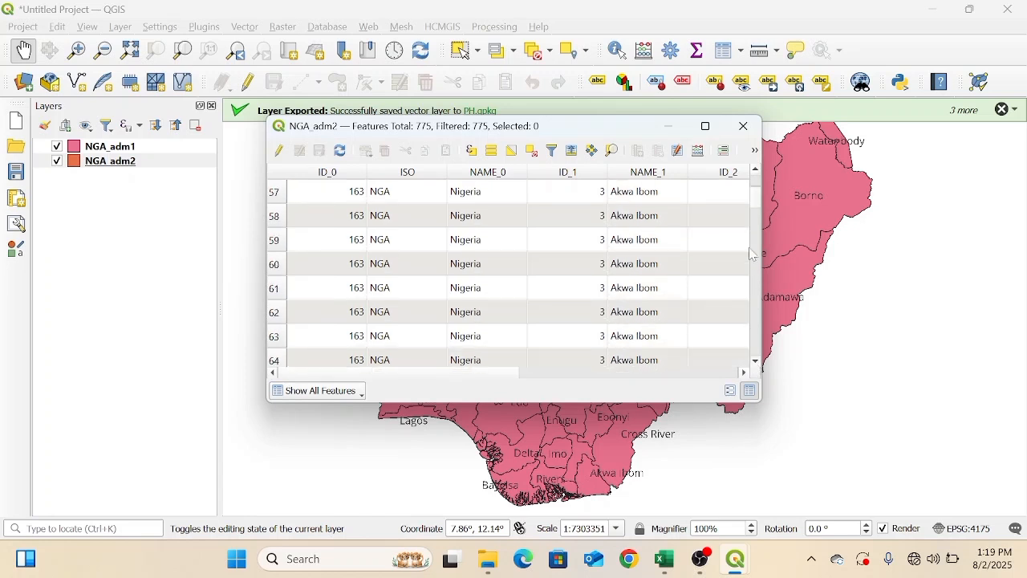
pyautogui.moveTo(758, 207); pyautogui.dragTo(755, 423)
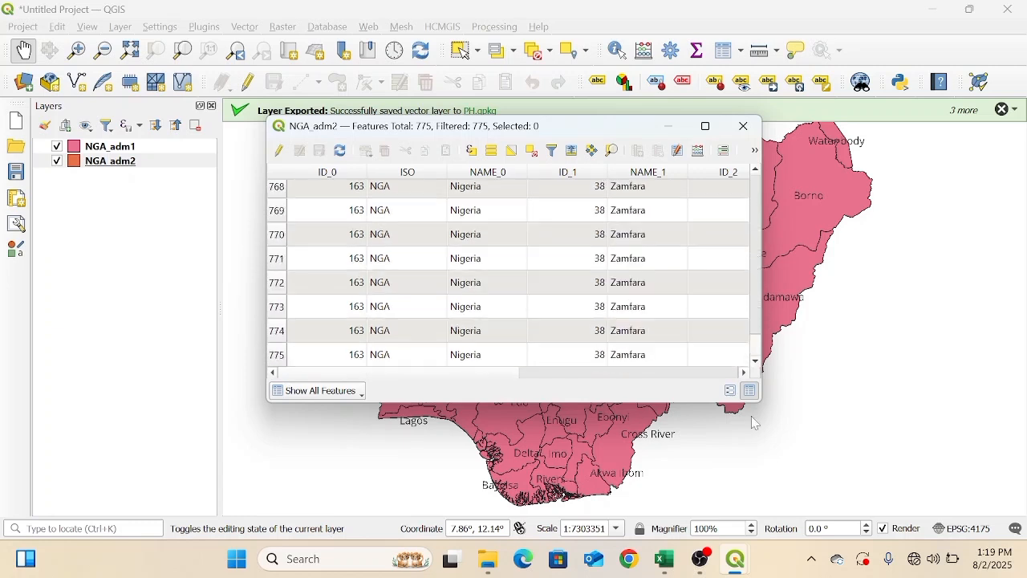
pyautogui.click(758, 173)
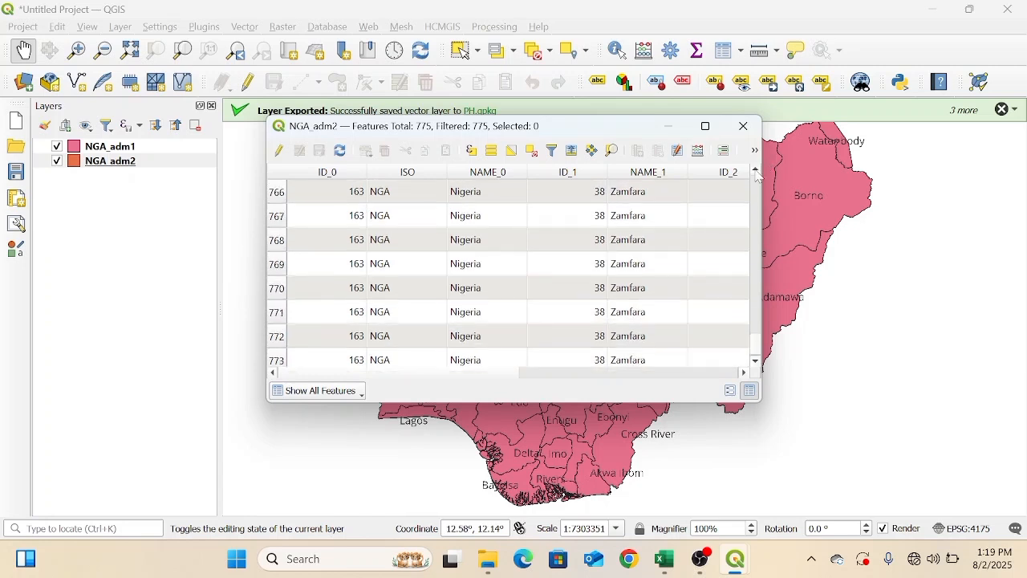
pyautogui.scroll(9, 758, 176)
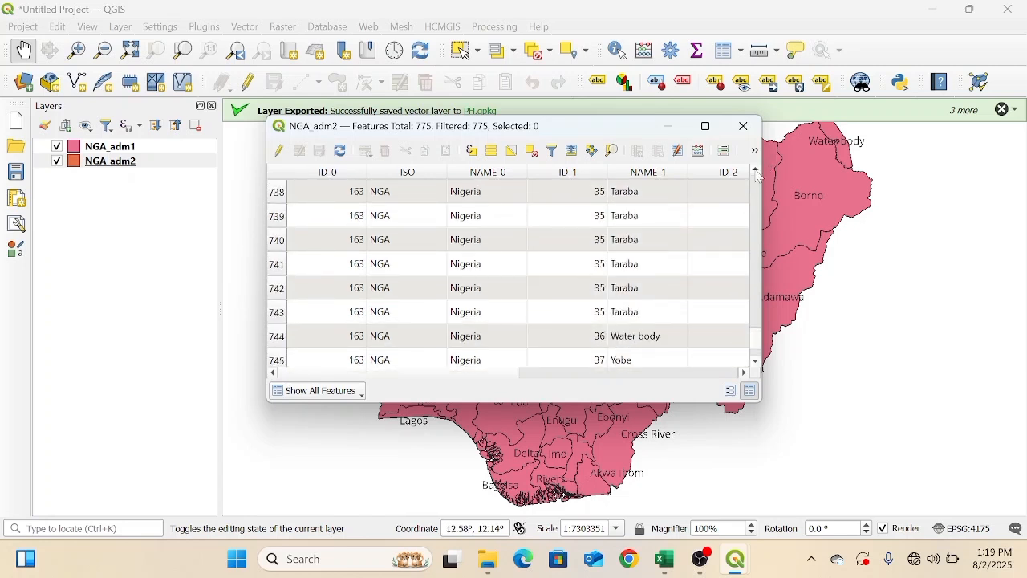
pyautogui.scroll(7, 758, 176)
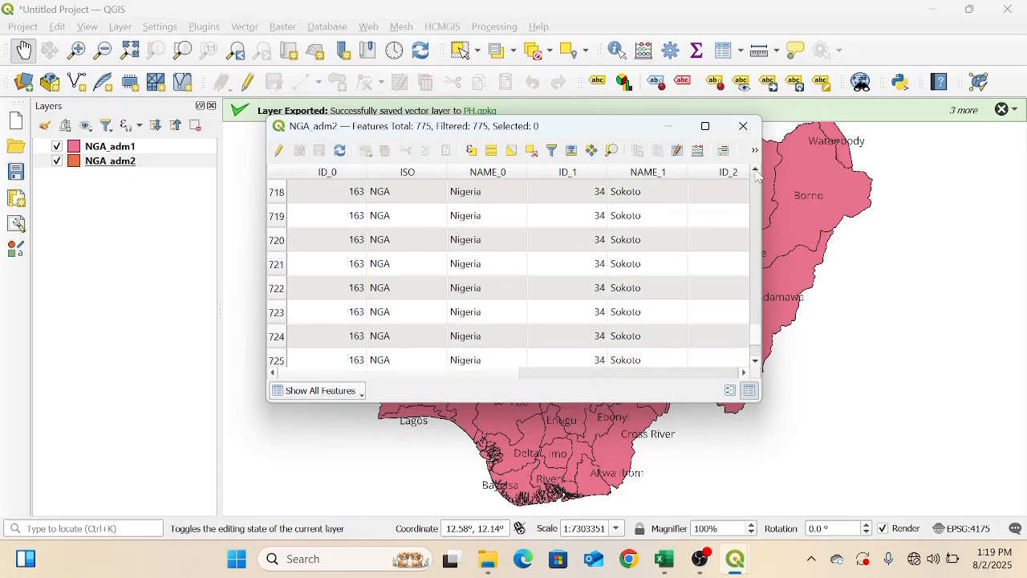
pyautogui.scroll(5, 758, 177)
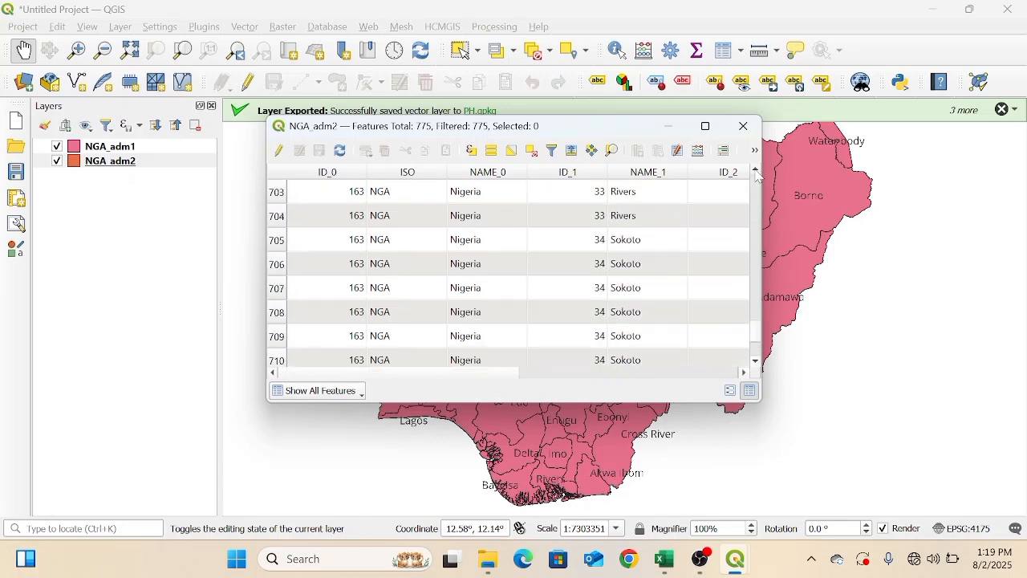
pyautogui.scroll(3, 759, 177)
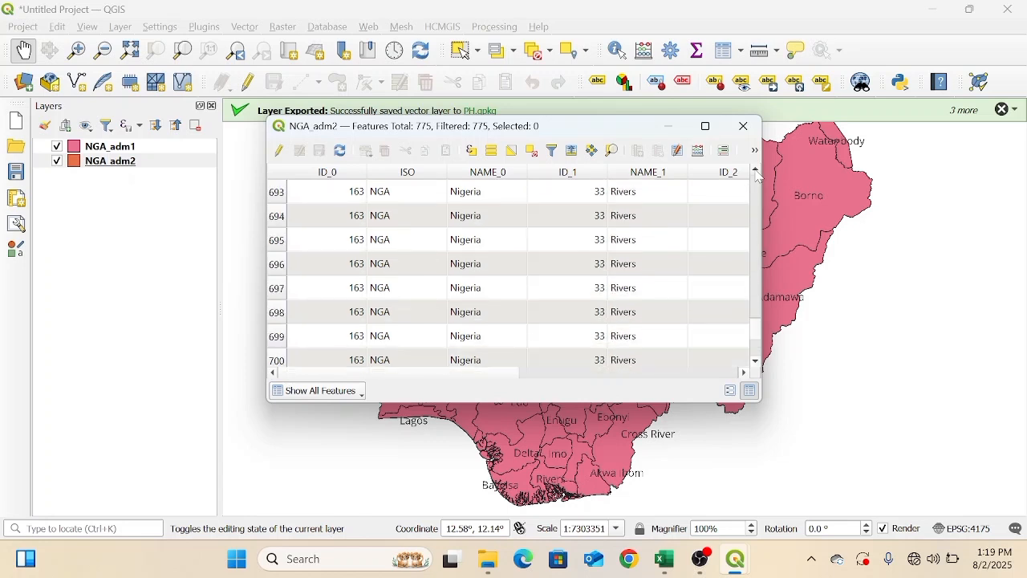
pyautogui.scroll(1, 758, 177)
pyautogui.scroll(3, 758, 177)
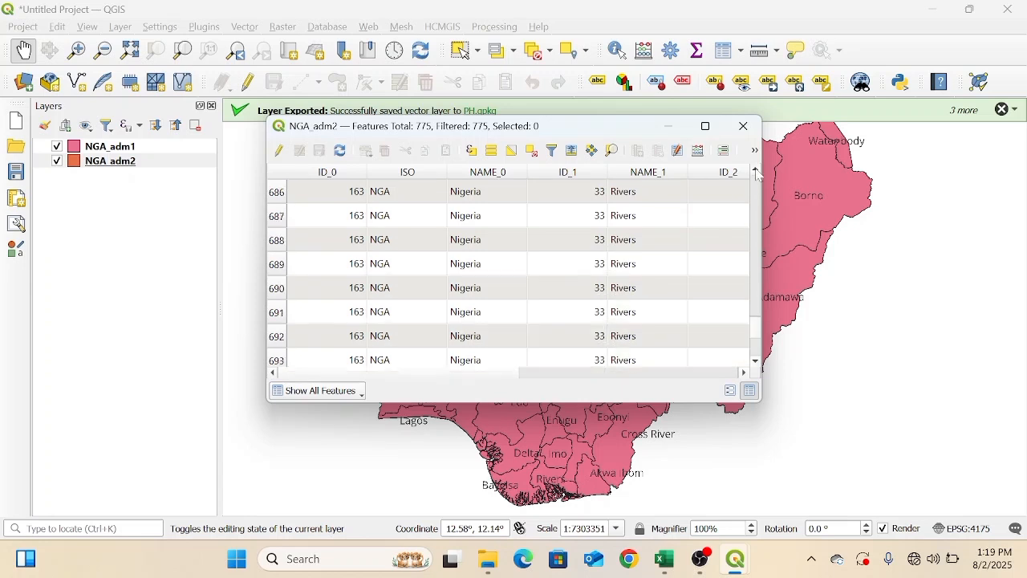
pyautogui.scroll(3, 758, 176)
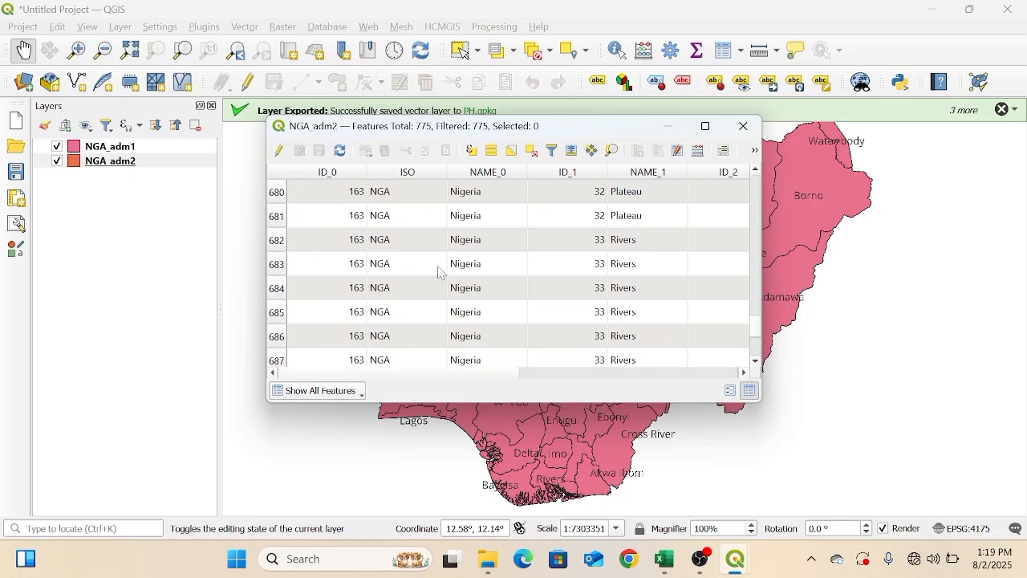
# Step: Select all Rivers records, rows 682 to 704, in the NGA_adm2 attribute table and close the table
pyautogui.click(277, 242)
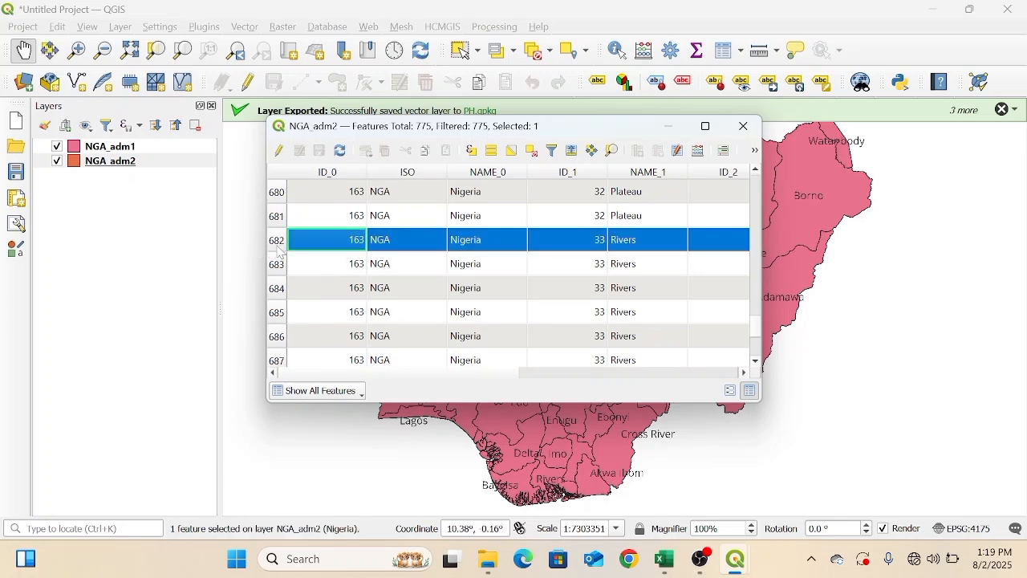
pyautogui.keyDown('ctrl'); pyautogui.click(278, 268); pyautogui.keyUp('ctrl')
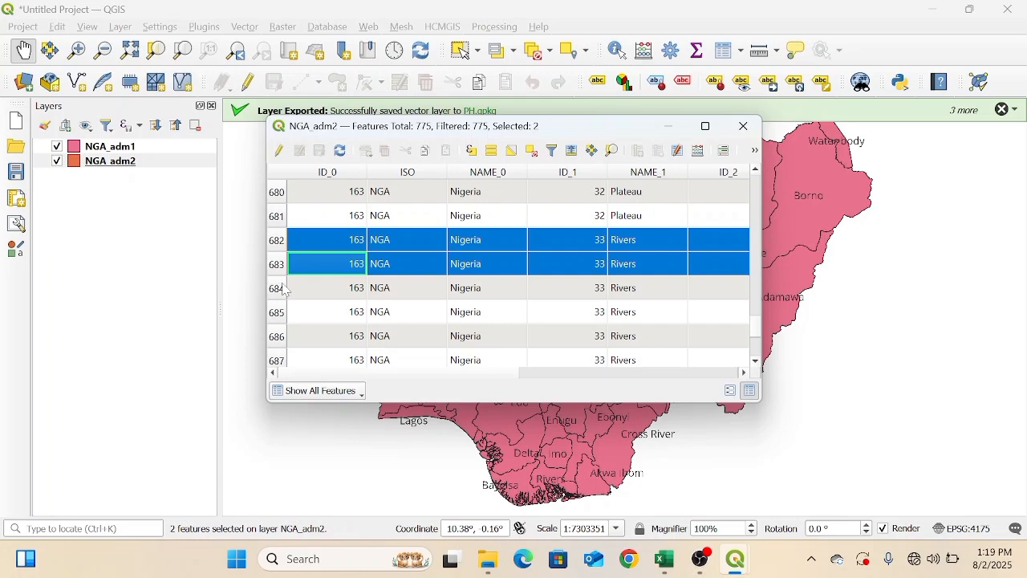
pyautogui.moveTo(283, 289); pyautogui.dragTo(285, 318)
pyautogui.keyDown('ctrl'); pyautogui.click(283, 315); pyautogui.keyUp('ctrl')
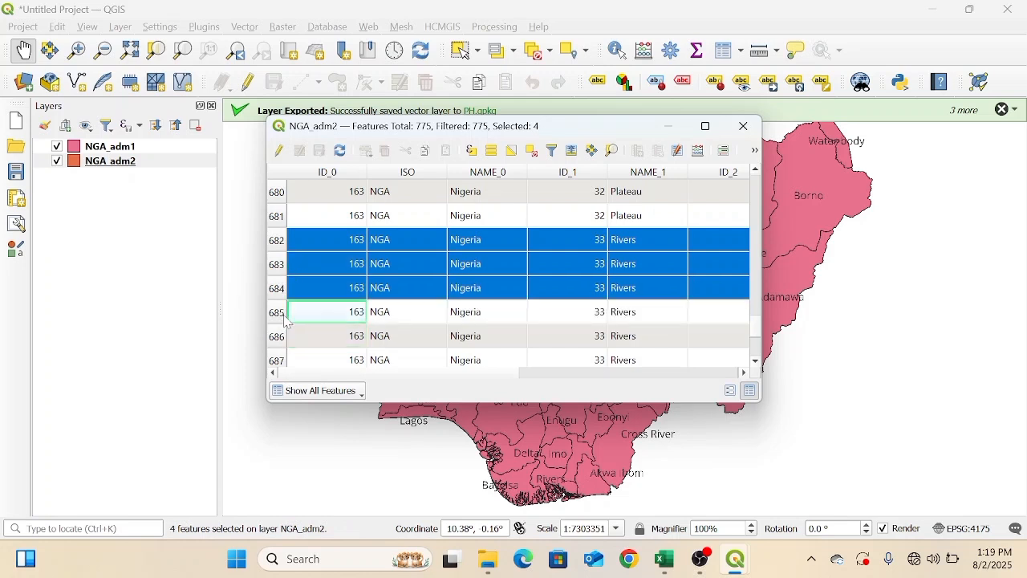
pyautogui.keyDown('ctrl'); pyautogui.click(283, 316); pyautogui.keyUp('ctrl')
pyautogui.moveTo(287, 343); pyautogui.dragTo(285, 369)
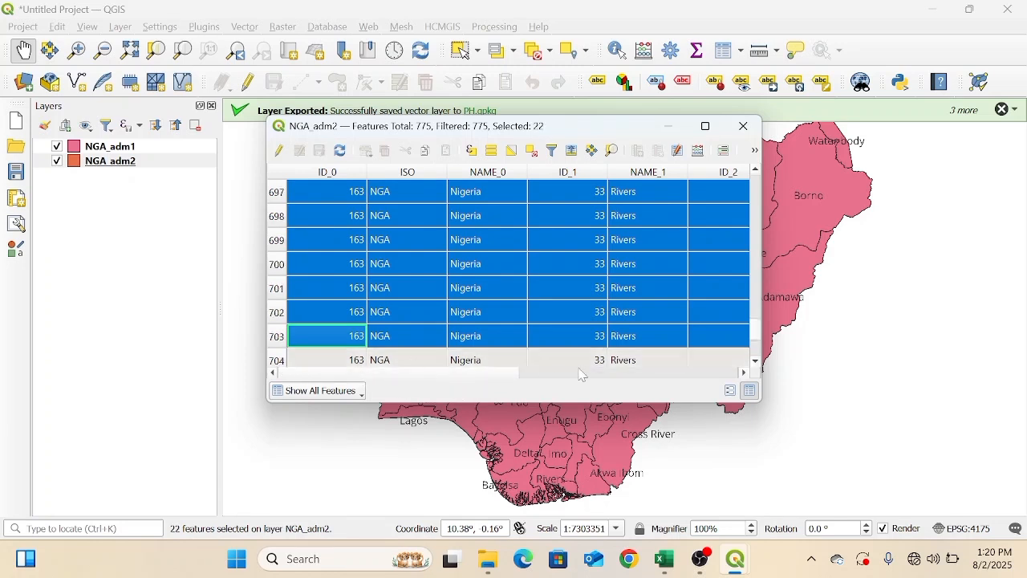
pyautogui.moveTo(384, 345); pyautogui.dragTo(283, 369)
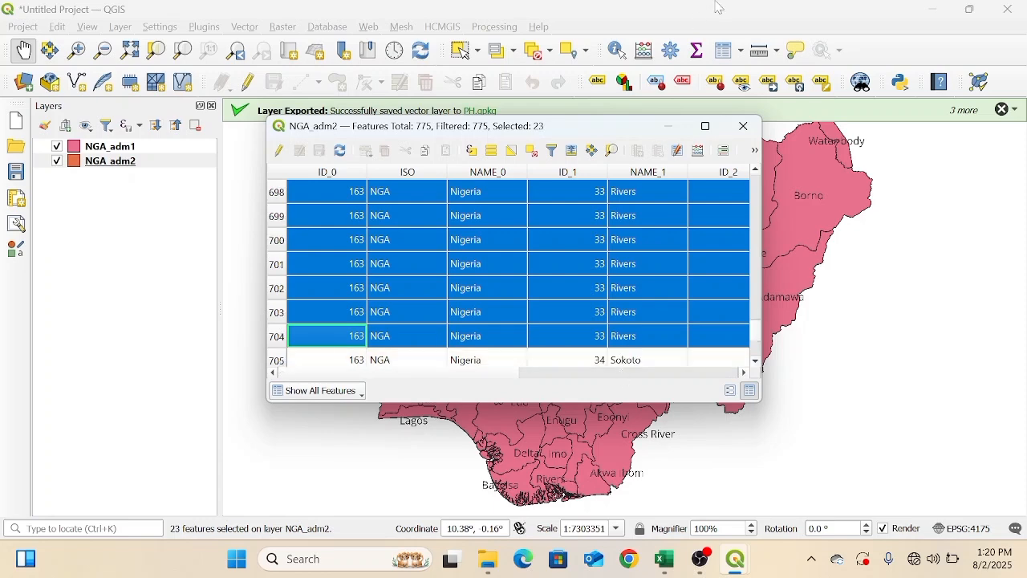
pyautogui.click(744, 127)
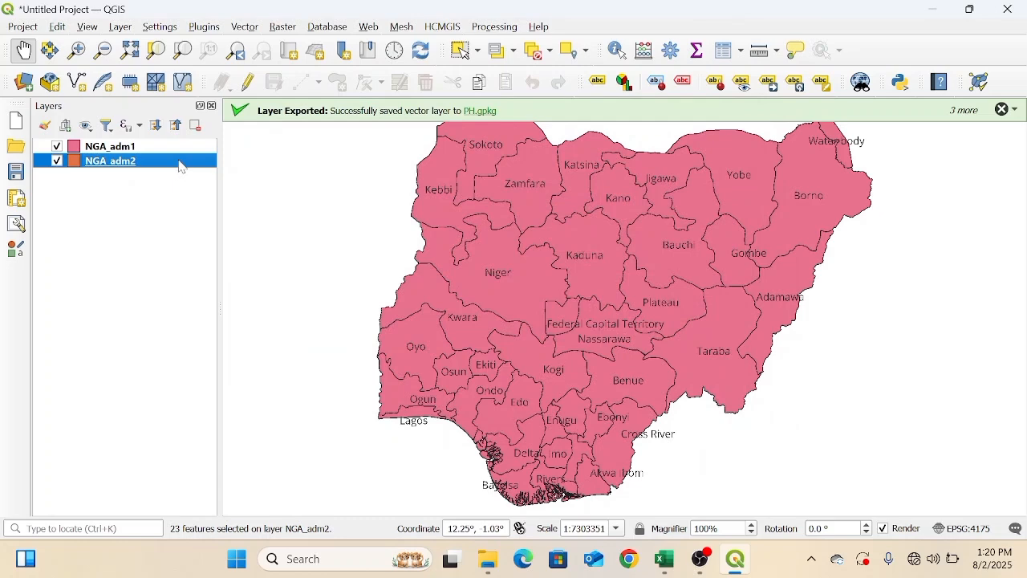
# Step: Export only the selected NGA_adm2 features as a GeoPackage named "Rivers State." and add it to the map
pyautogui.rightClick(181, 166)
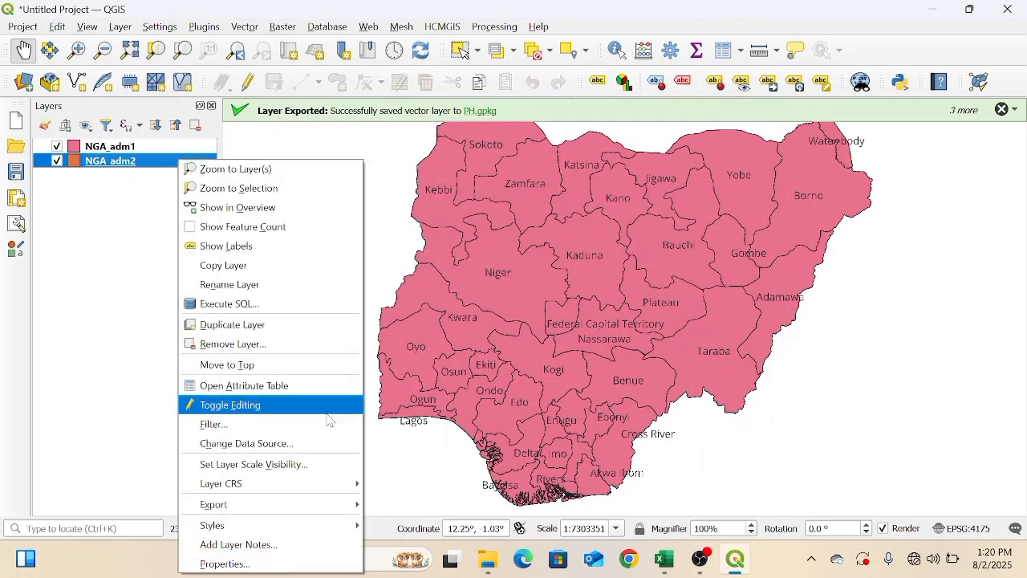
pyautogui.moveTo(358, 511)
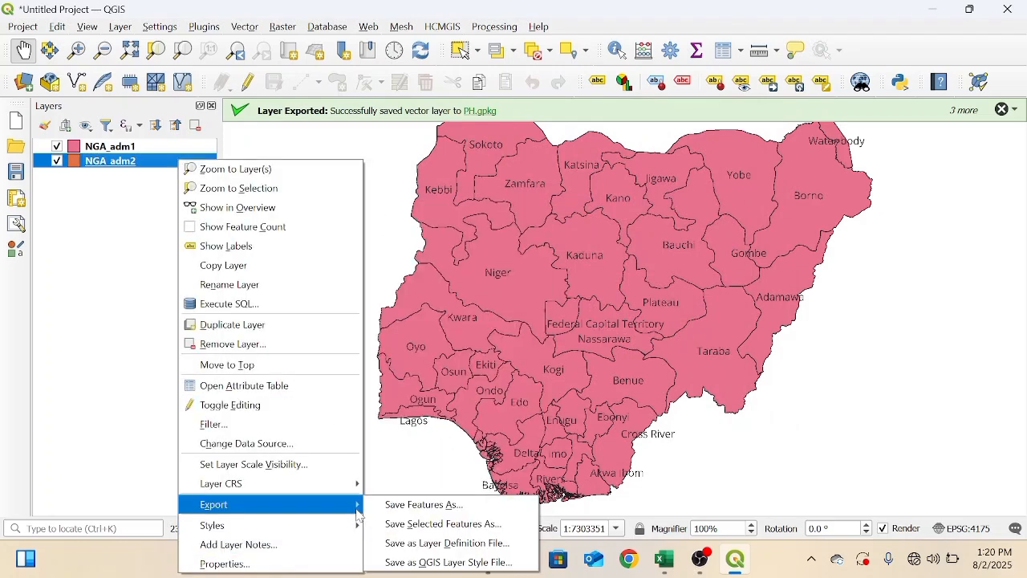
pyautogui.click(382, 524)
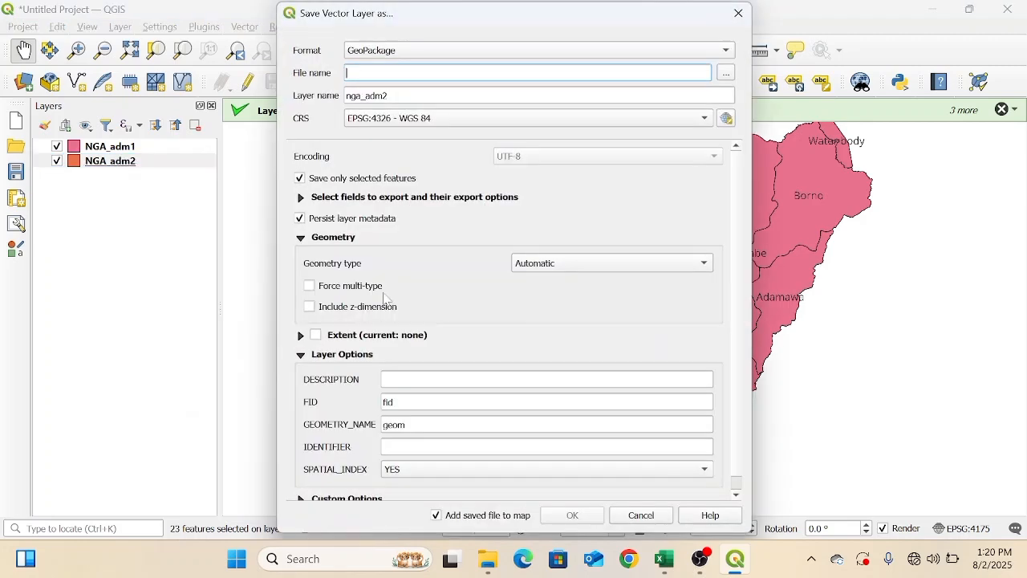
pyautogui.write('Riv')
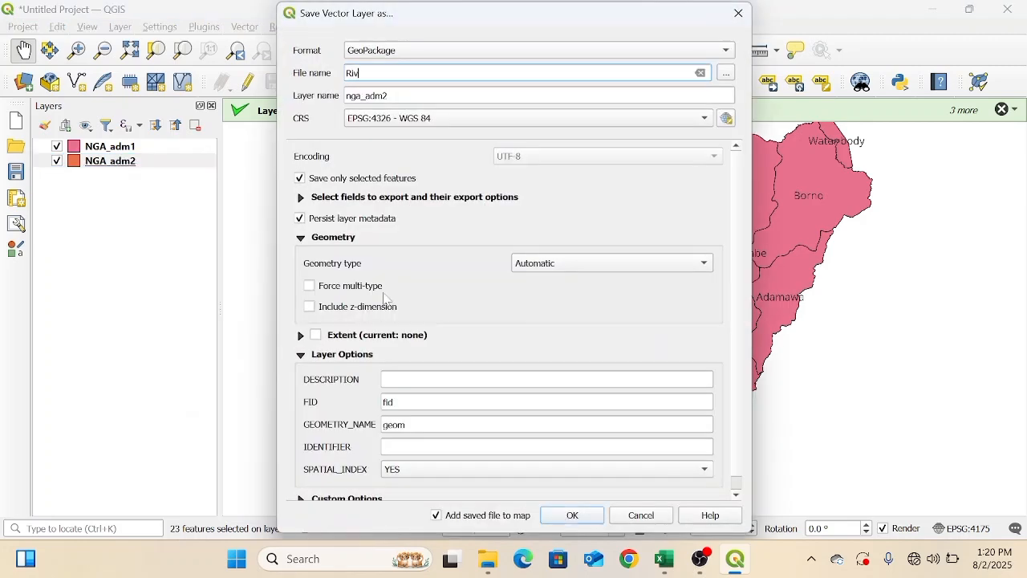
pyautogui.write('ers State.')
pyautogui.click(571, 518)
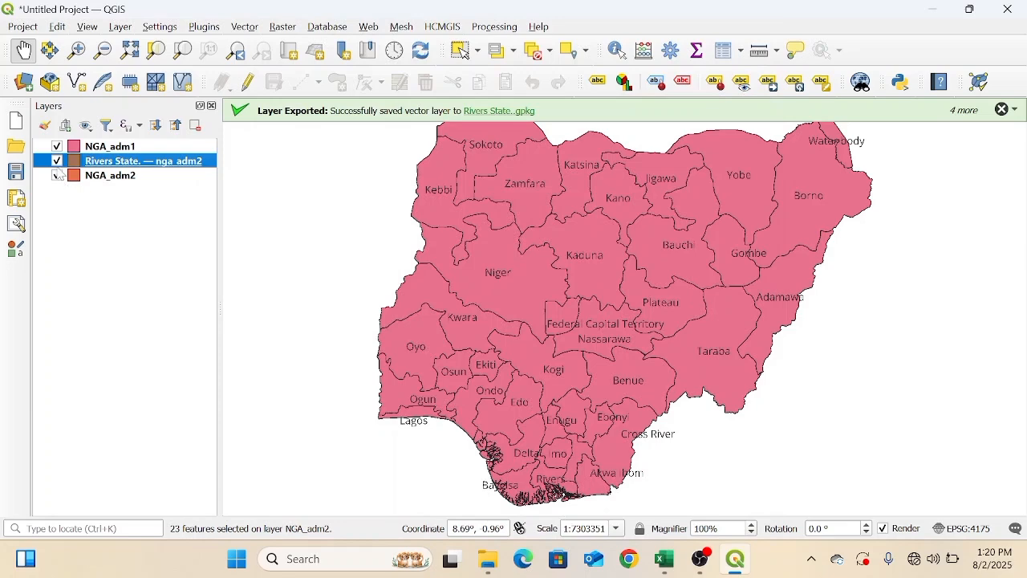
# Step: Hide the NGA_adm1 and NGA_adm2 layers and zoom to the exported Rivers State layer
pyautogui.click(57, 146)
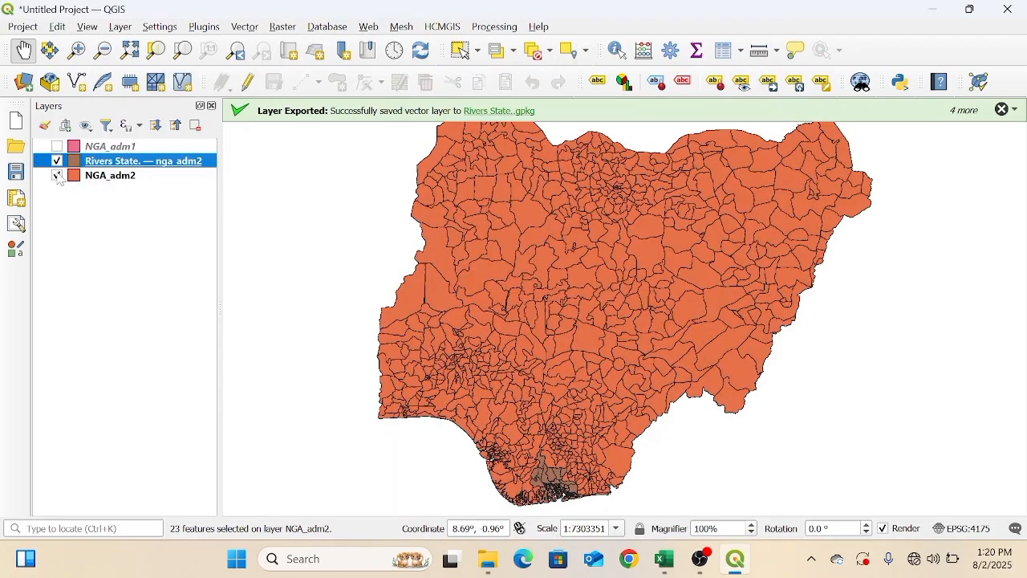
pyautogui.click(57, 176)
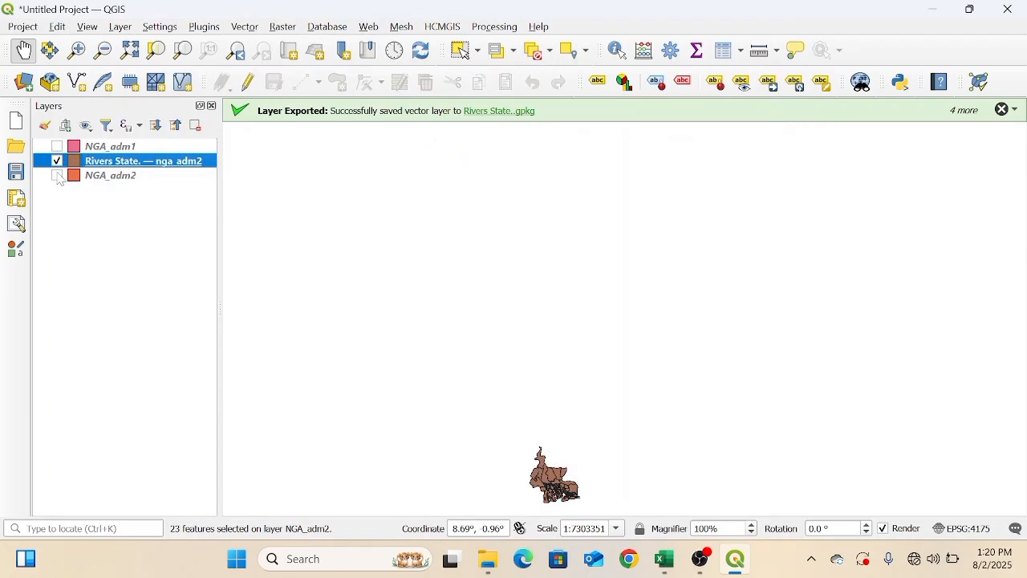
pyautogui.rightClick(145, 162)
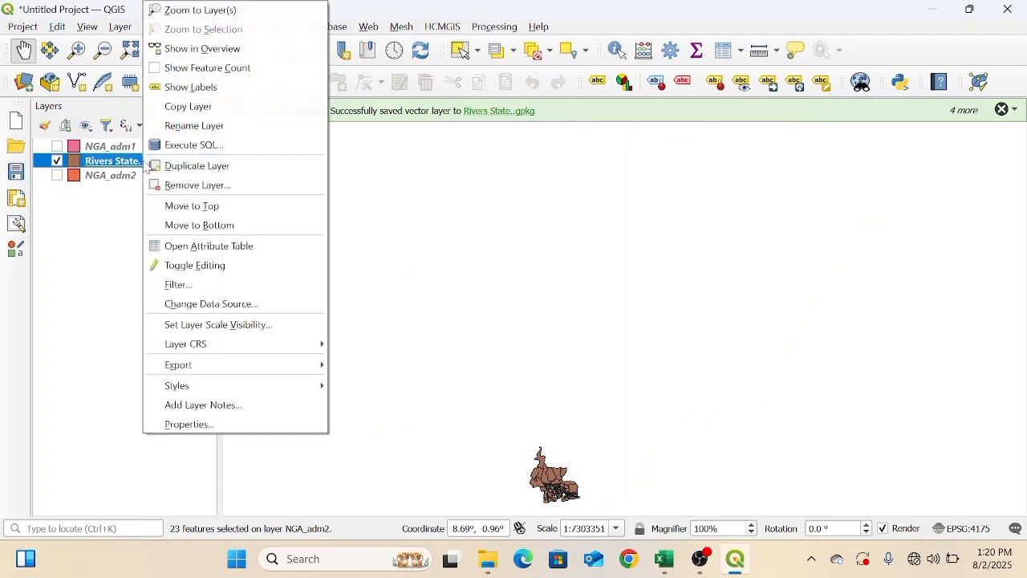
pyautogui.click(193, 10)
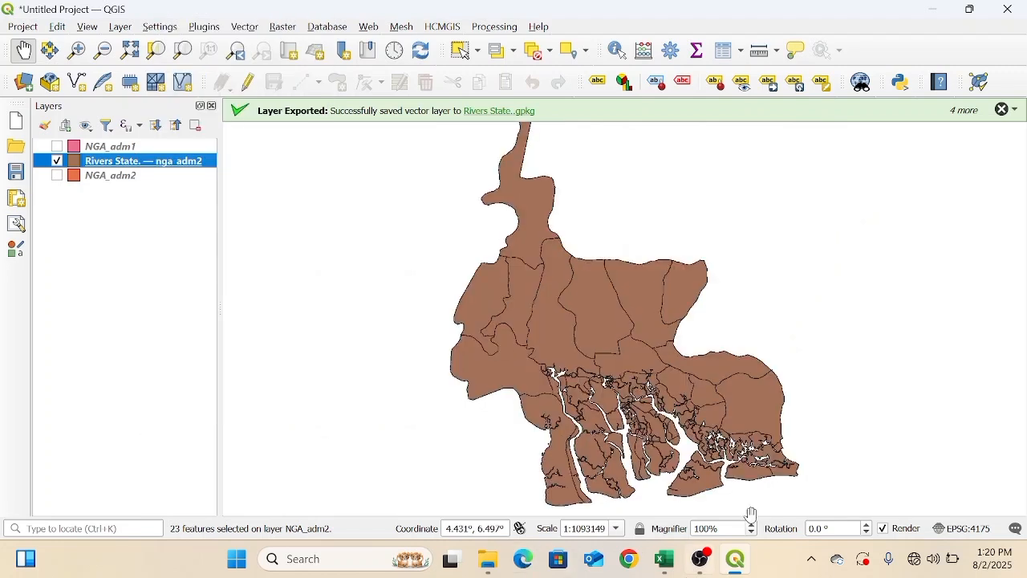
pyautogui.click(703, 574)
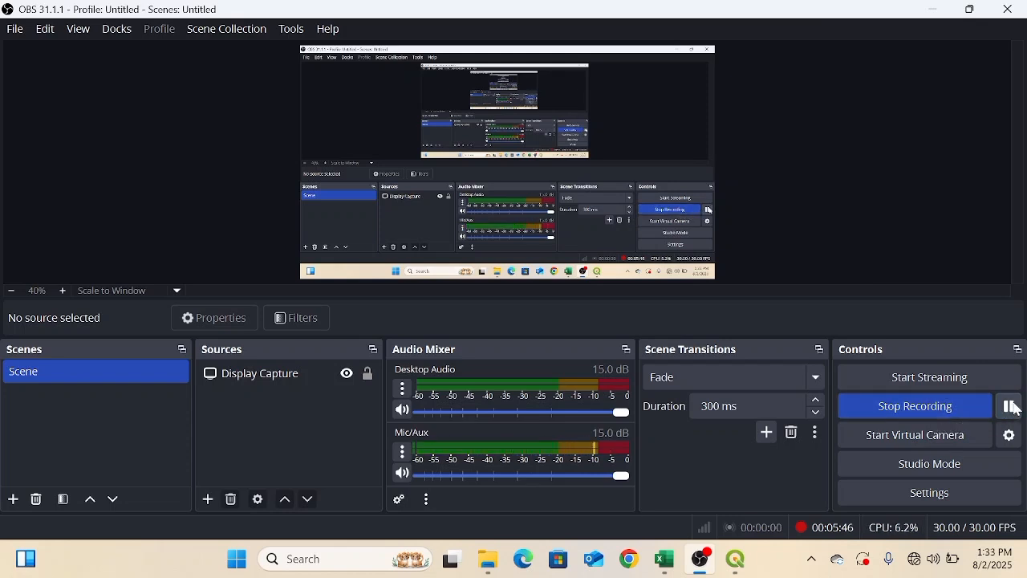
pyautogui.click(738, 559)
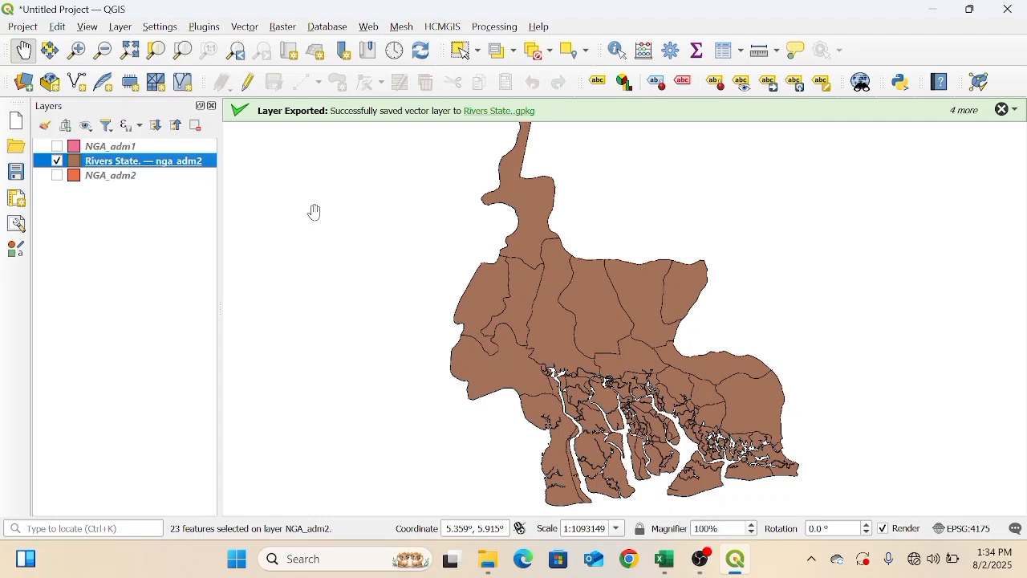
# Step: Label the Rivers State layer's features with single labels using the NAME_2 field
pyautogui.rightClick(150, 166)
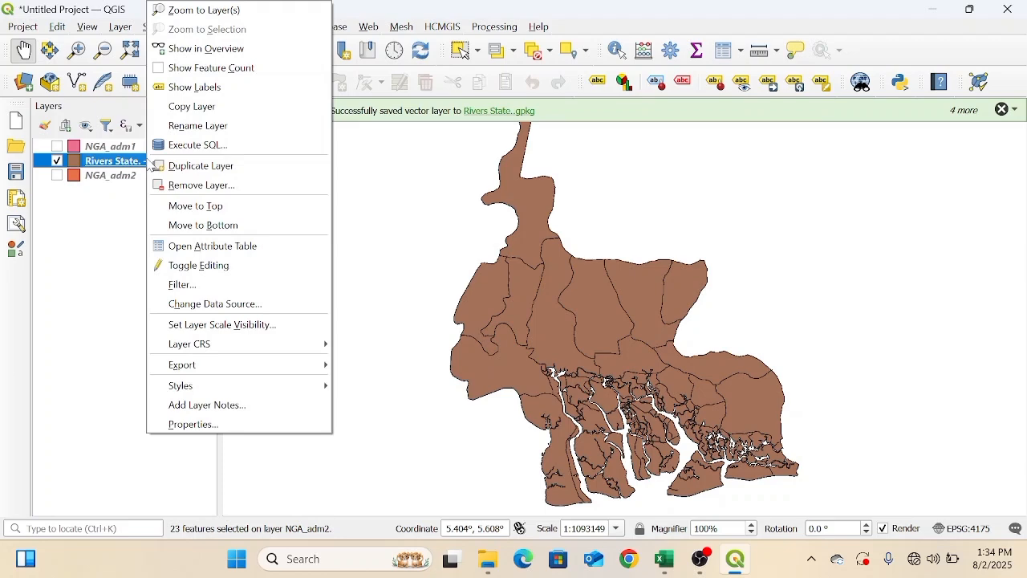
pyautogui.click(201, 425)
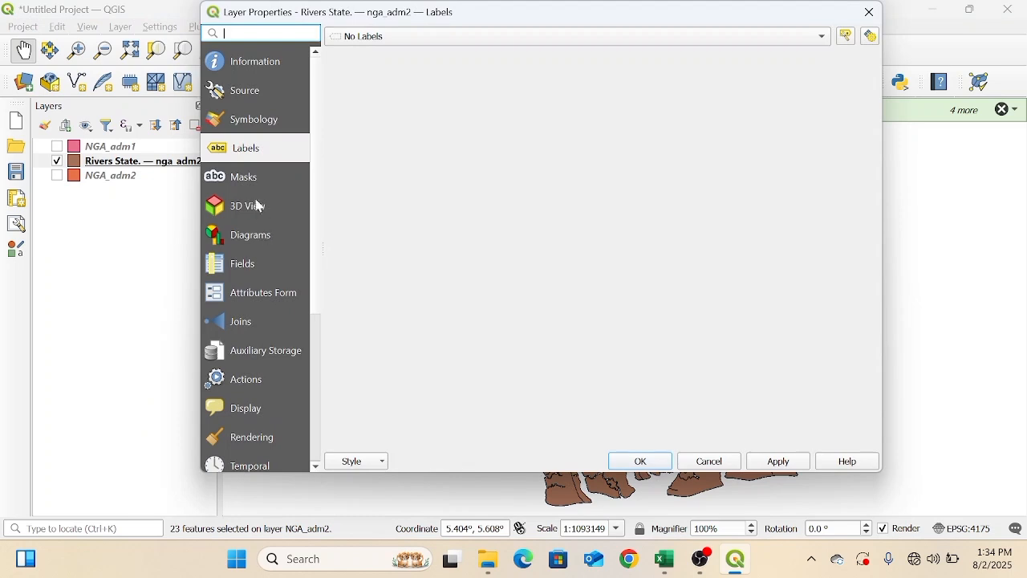
pyautogui.click(431, 37)
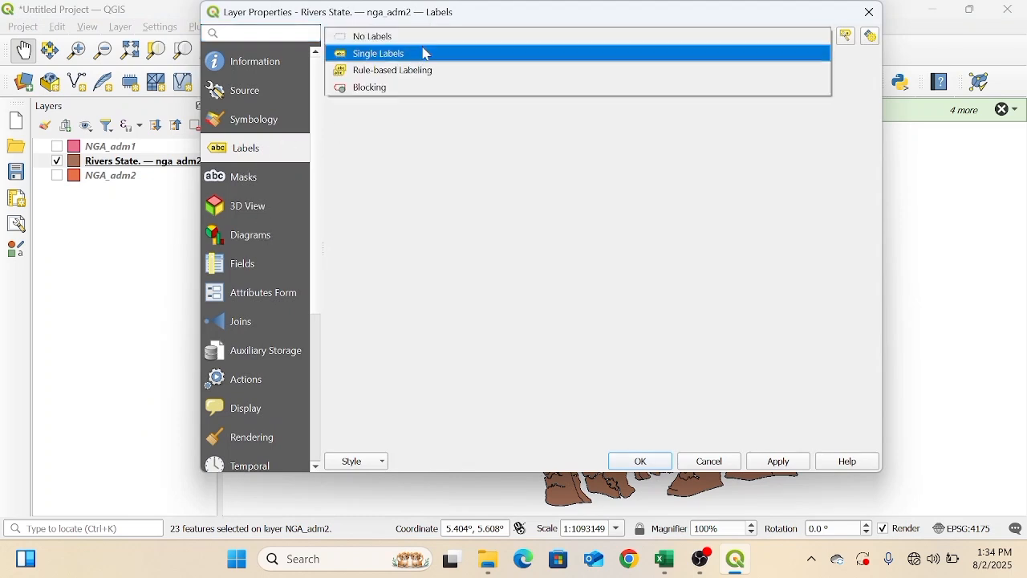
pyautogui.click(427, 53)
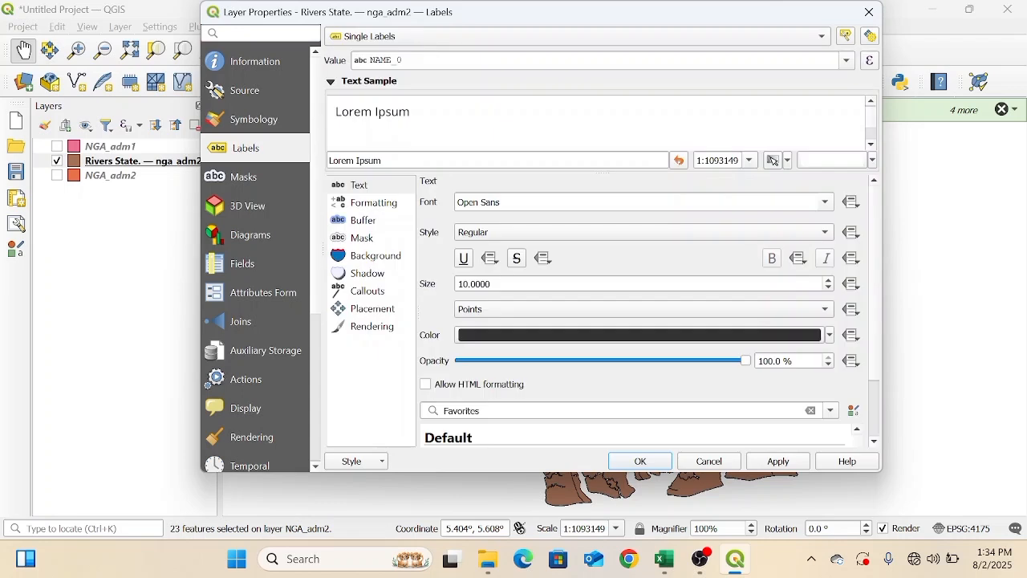
pyautogui.click(846, 64)
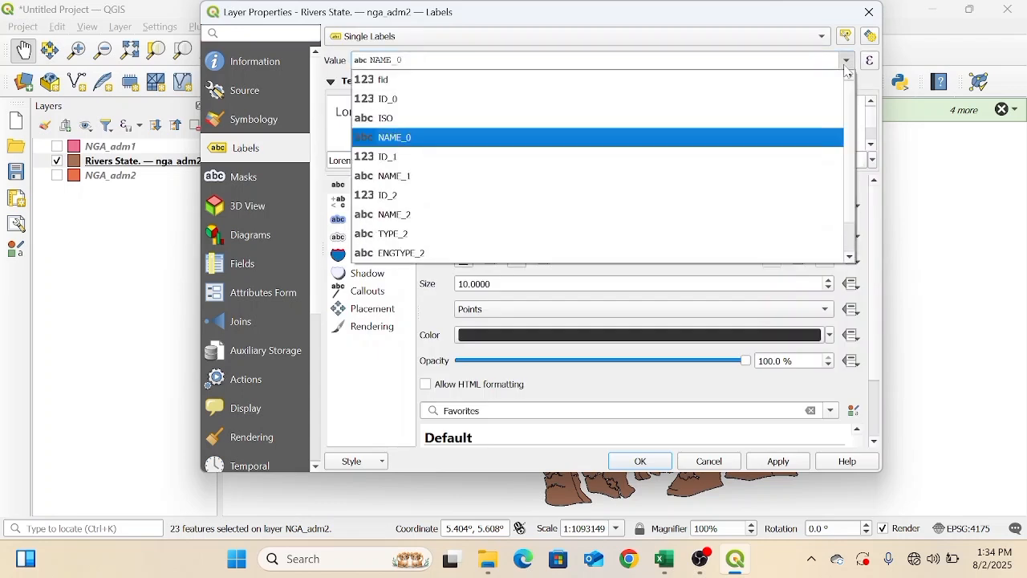
pyautogui.click(753, 215)
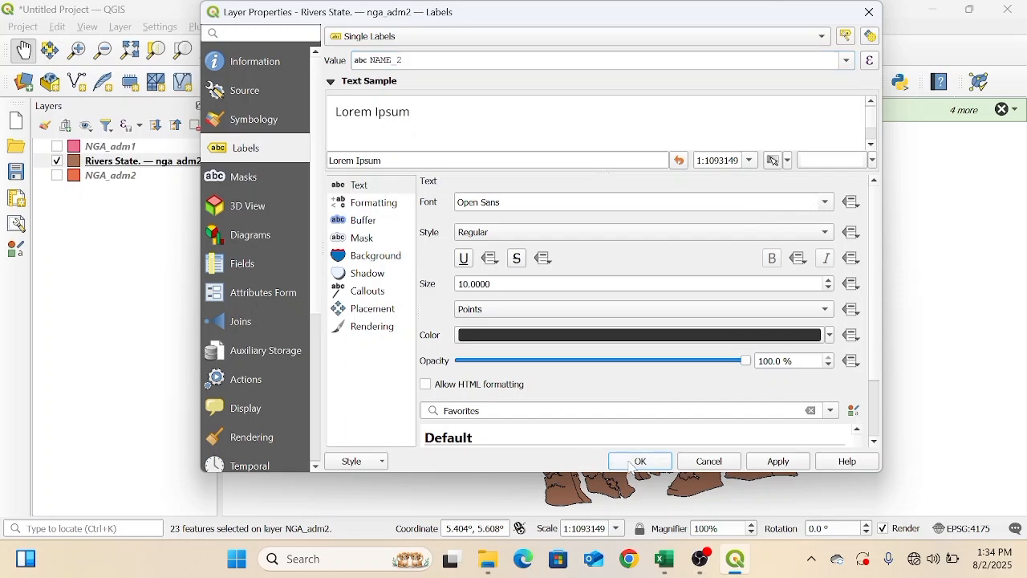
pyautogui.click(636, 463)
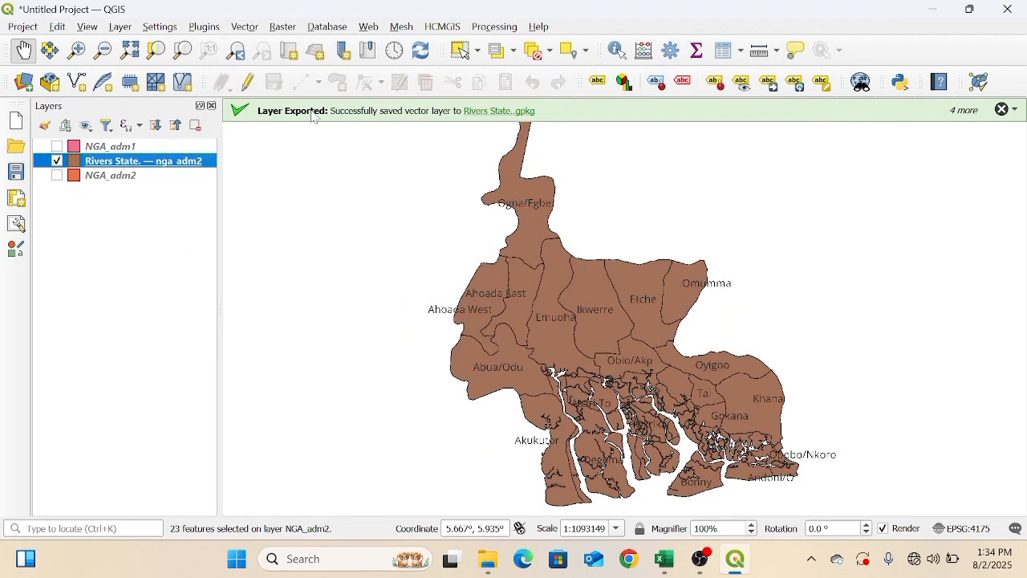
# Step: Select the Port Harcourt polygon in the Rivers State layer on the map
pyautogui.click(80, 53)
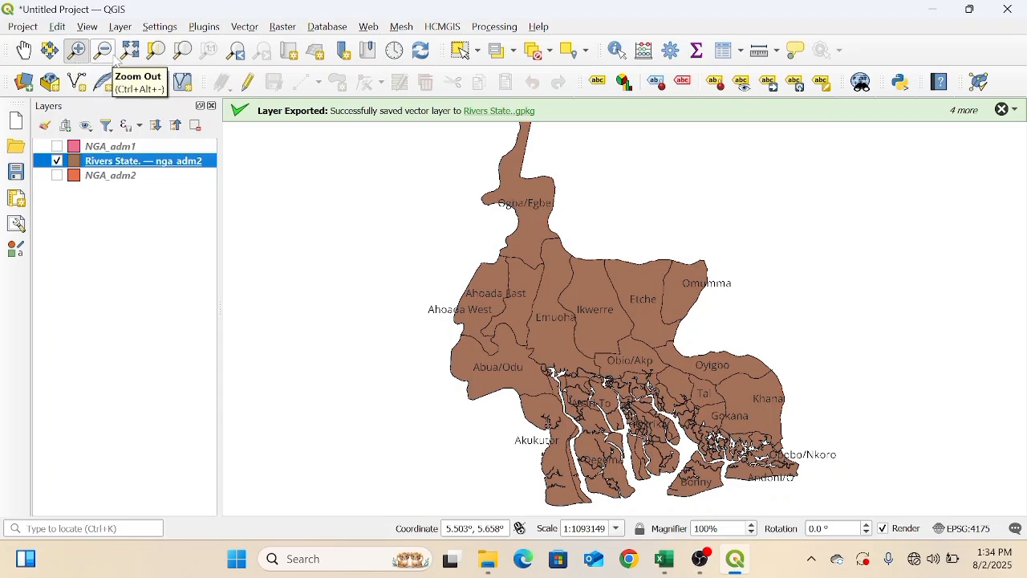
pyautogui.click(625, 375)
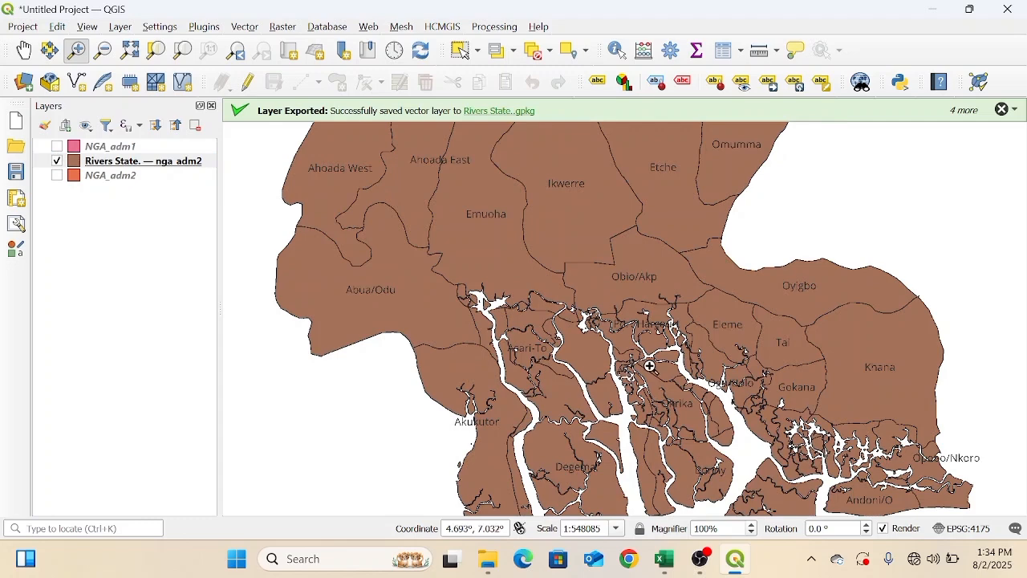
pyautogui.click(646, 350)
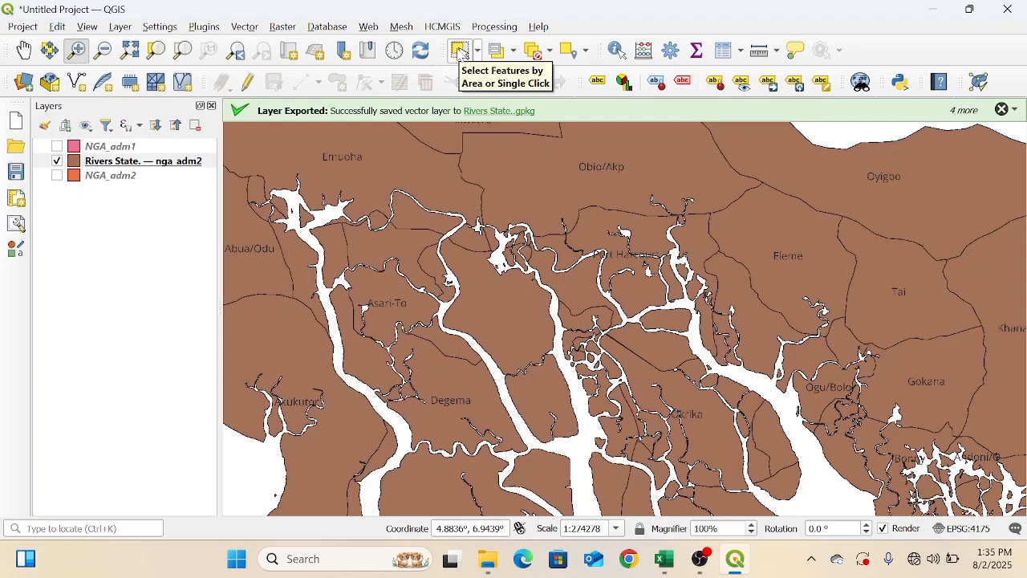
pyautogui.click(461, 52)
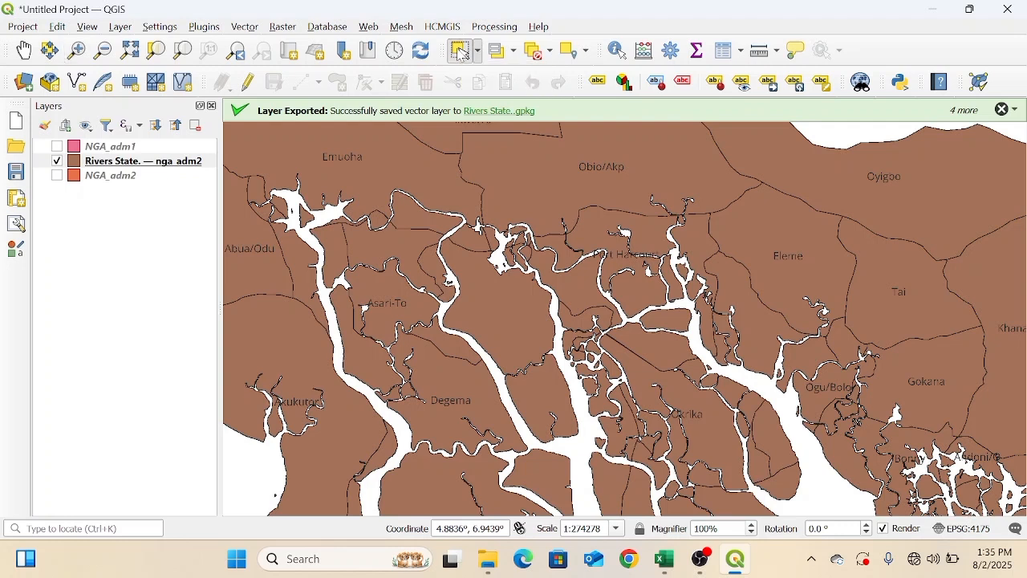
pyautogui.click(634, 261)
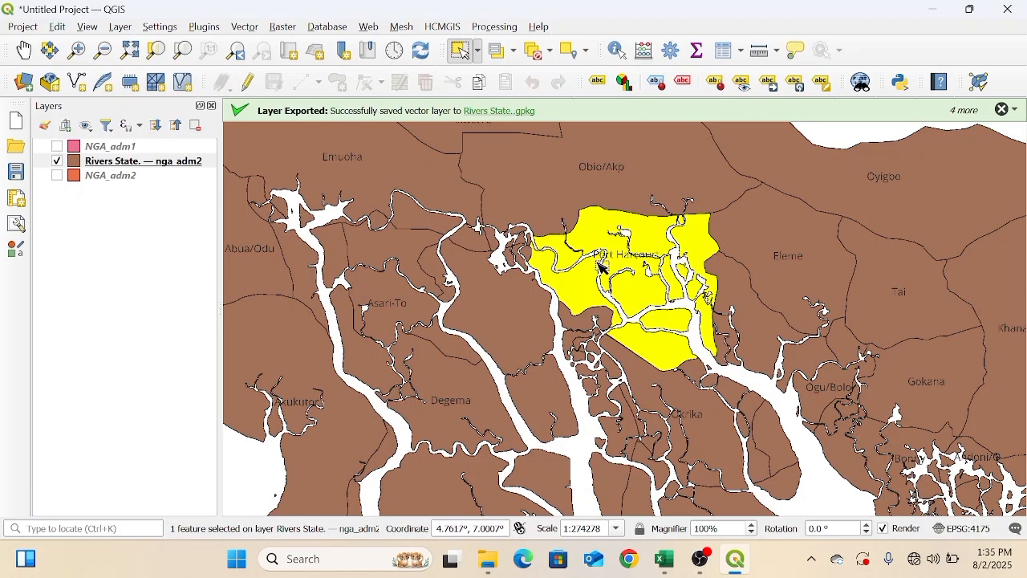
# Step: Export only the selected Port Harcourt feature as a GeoPackage named "Portharcourt.", add it to the map, and hide the Rivers State layer
pyautogui.rightClick(192, 166)
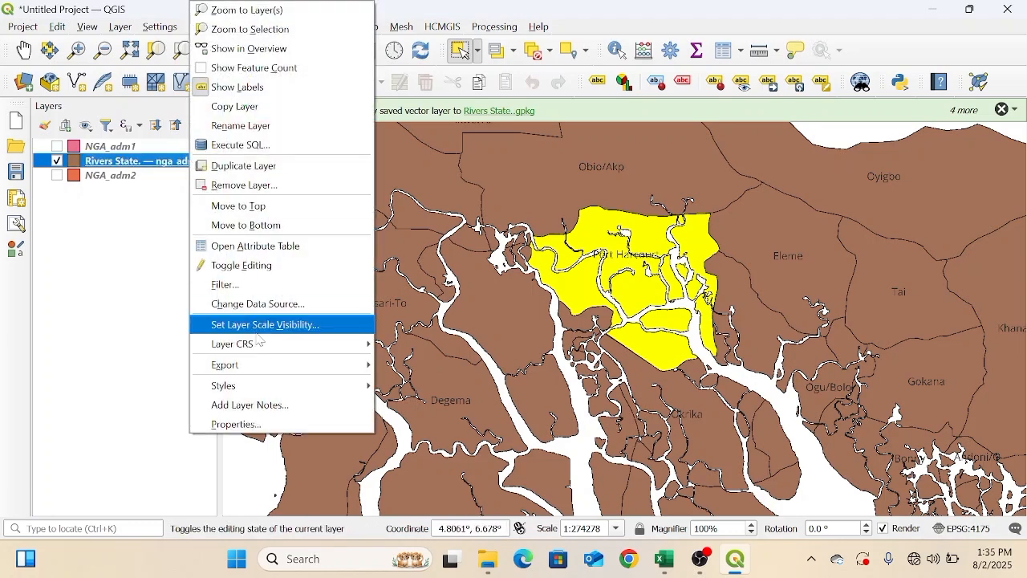
pyautogui.moveTo(254, 371)
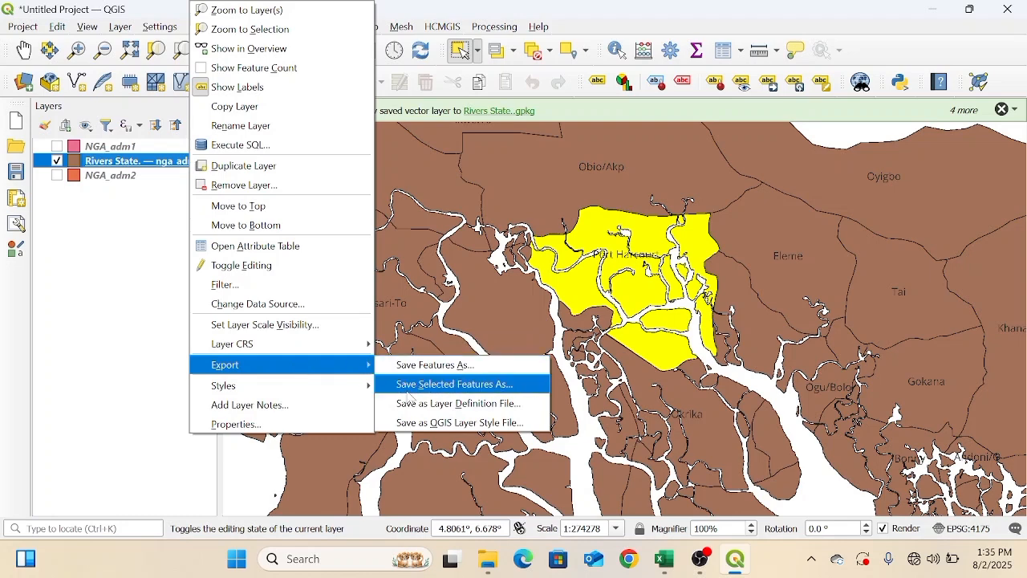
pyautogui.click(409, 385)
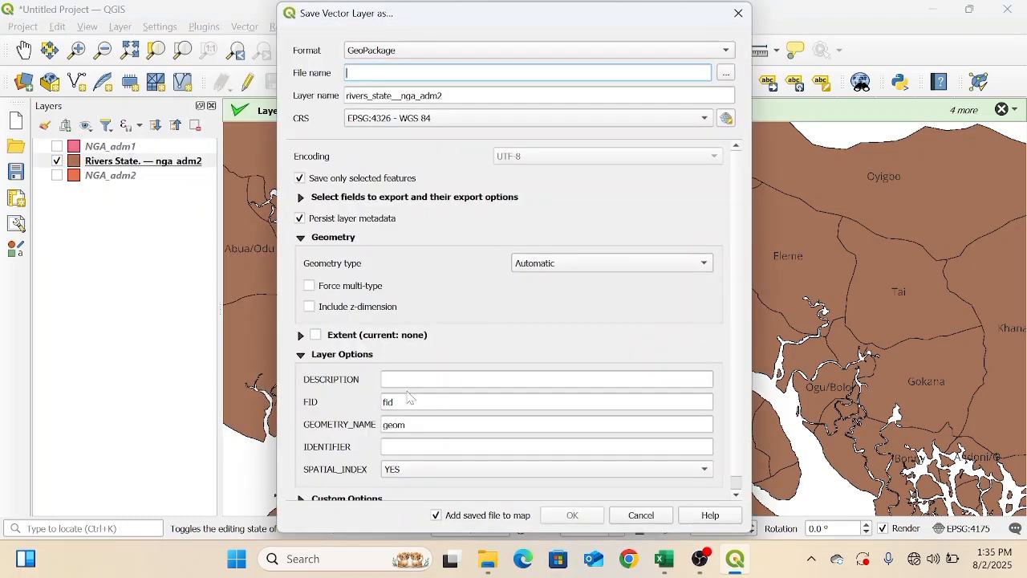
pyautogui.write('Port')
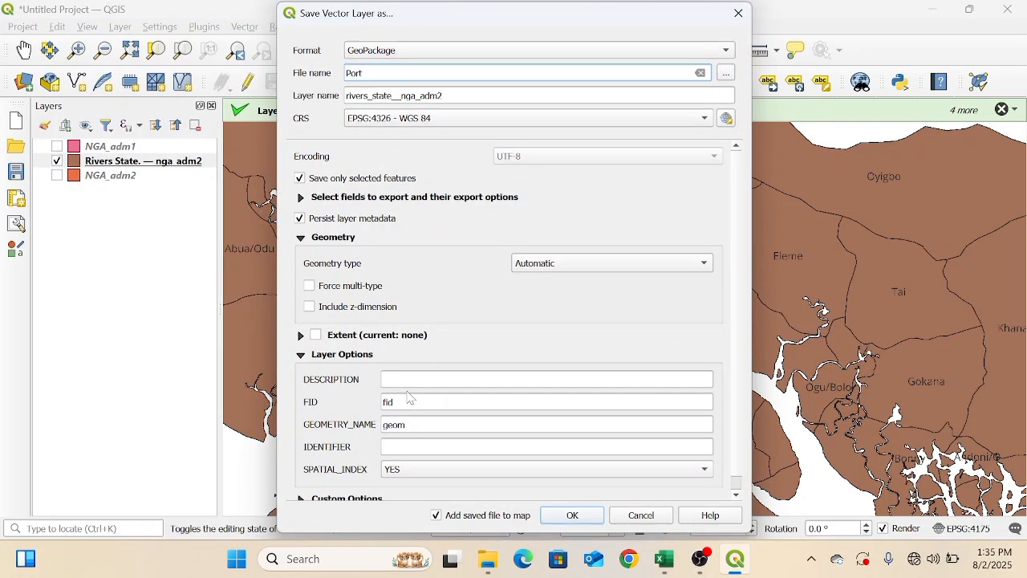
pyautogui.write('harcourt.')
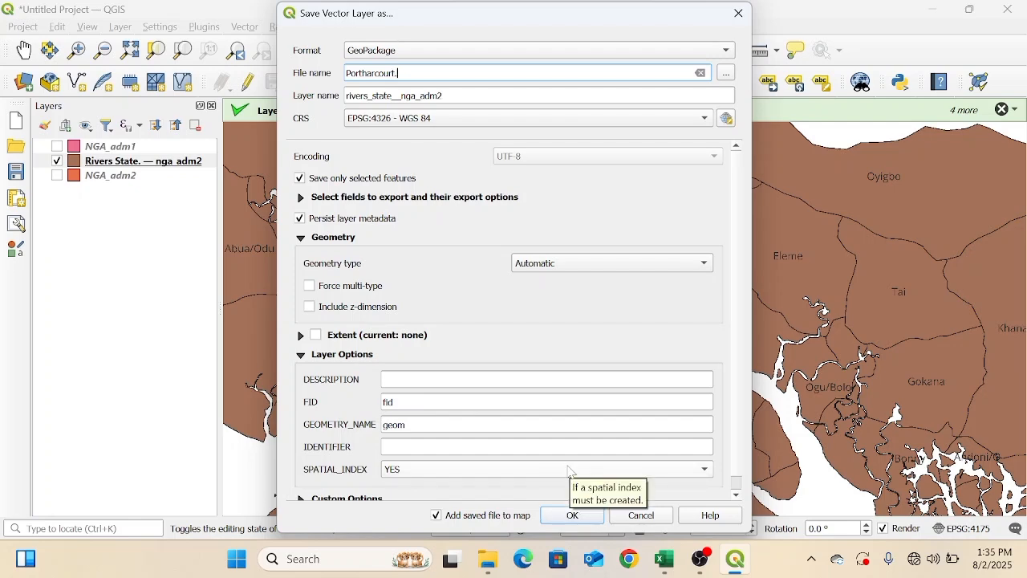
pyautogui.click(567, 518)
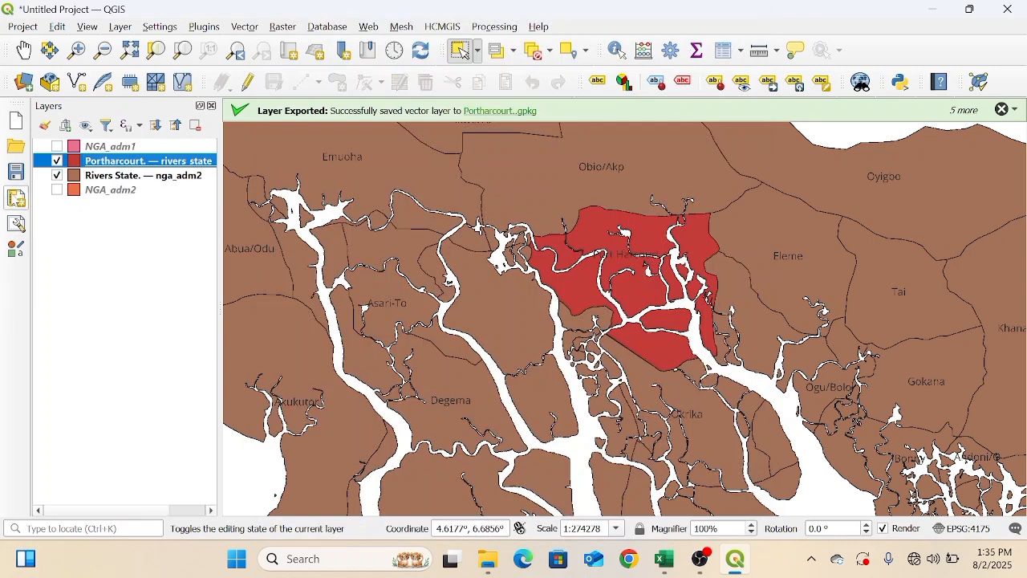
pyautogui.click(57, 175)
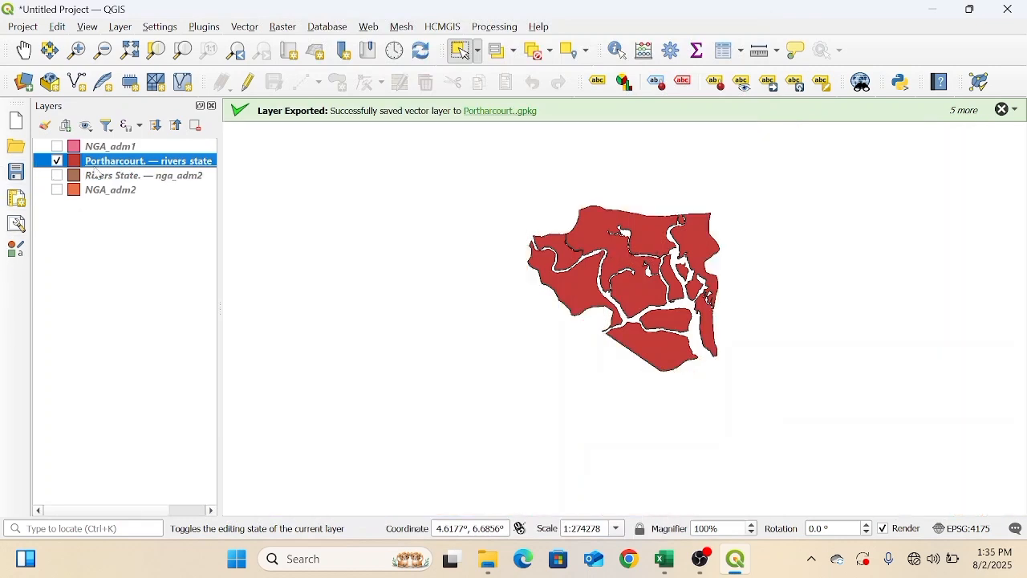
# Step: Change the Portharcourt layer's fill colour to bright yellow and zoom to the layer
pyautogui.rightClick(157, 167)
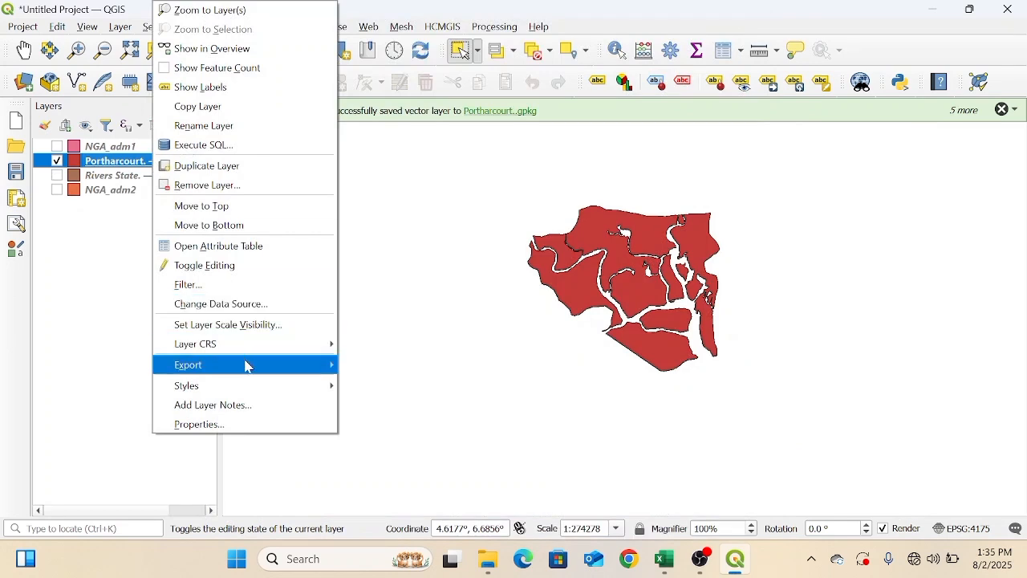
pyautogui.moveTo(254, 376)
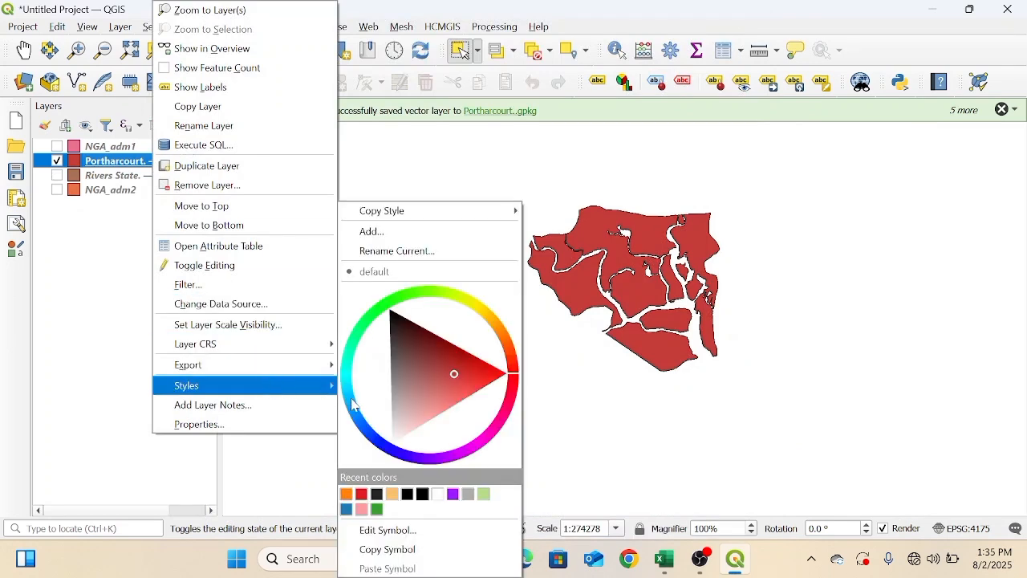
pyautogui.click(483, 319)
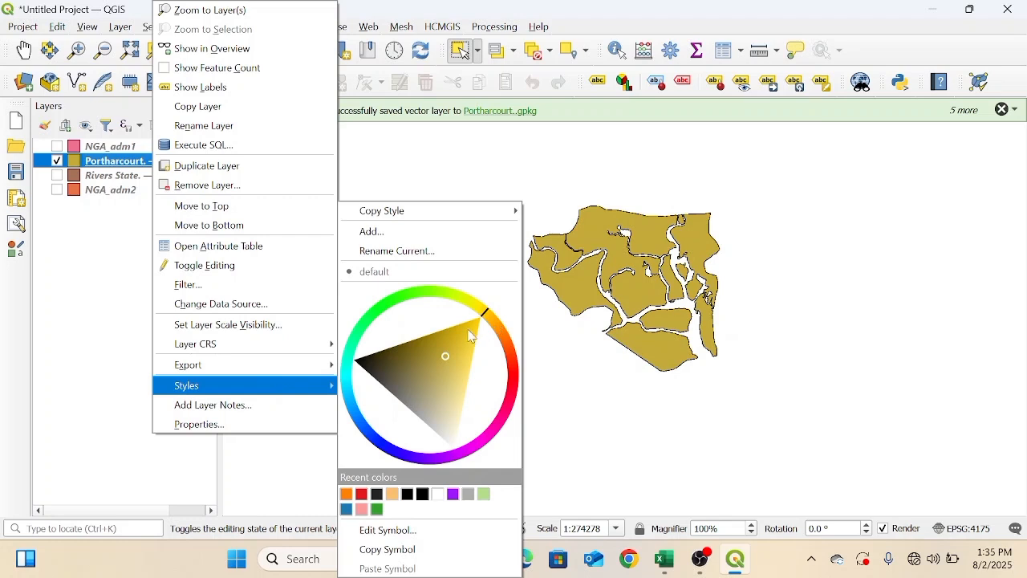
pyautogui.click(472, 329)
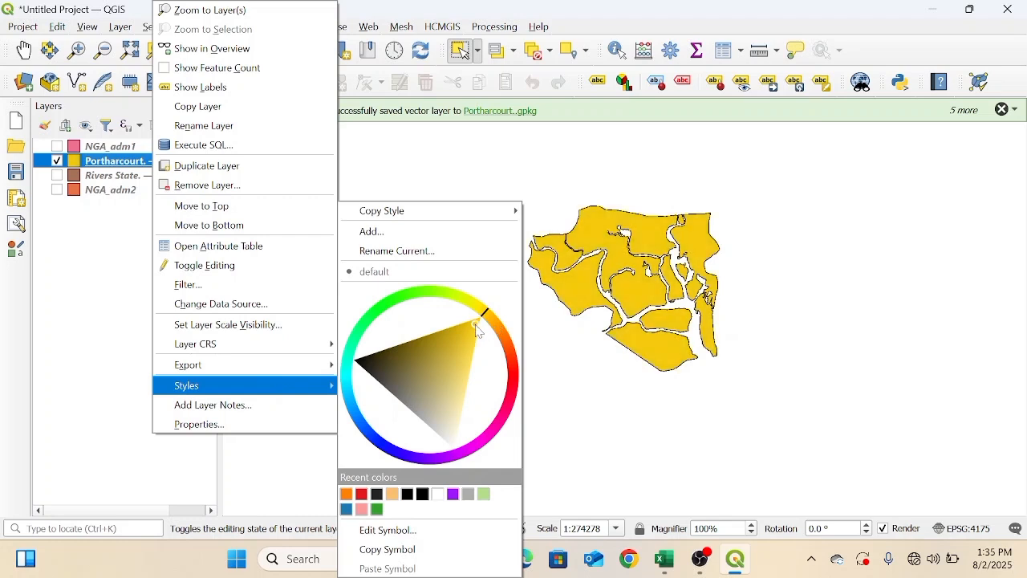
pyautogui.moveTo(474, 334); pyautogui.dragTo(498, 332)
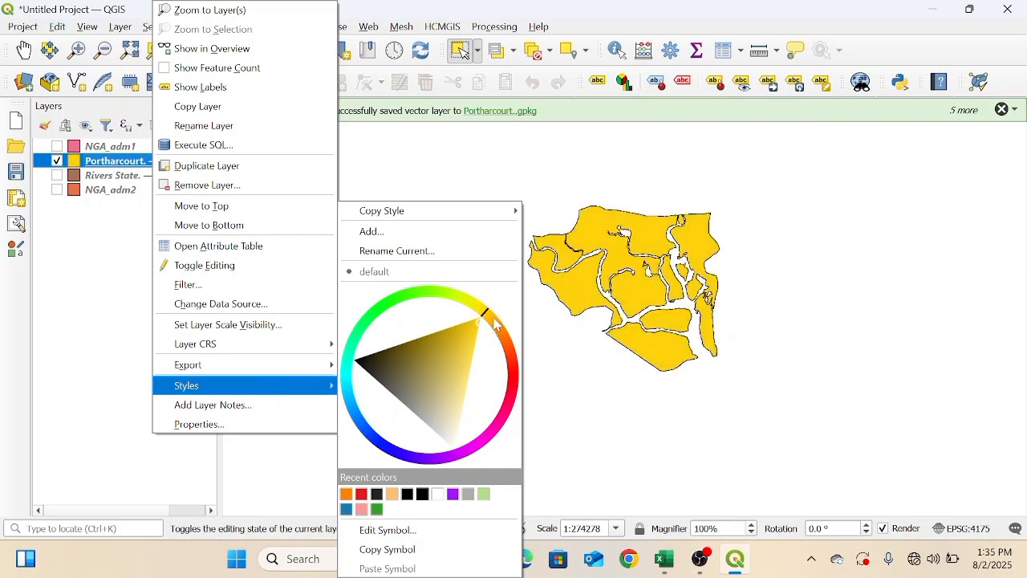
pyautogui.click(492, 321)
pyautogui.click(481, 309)
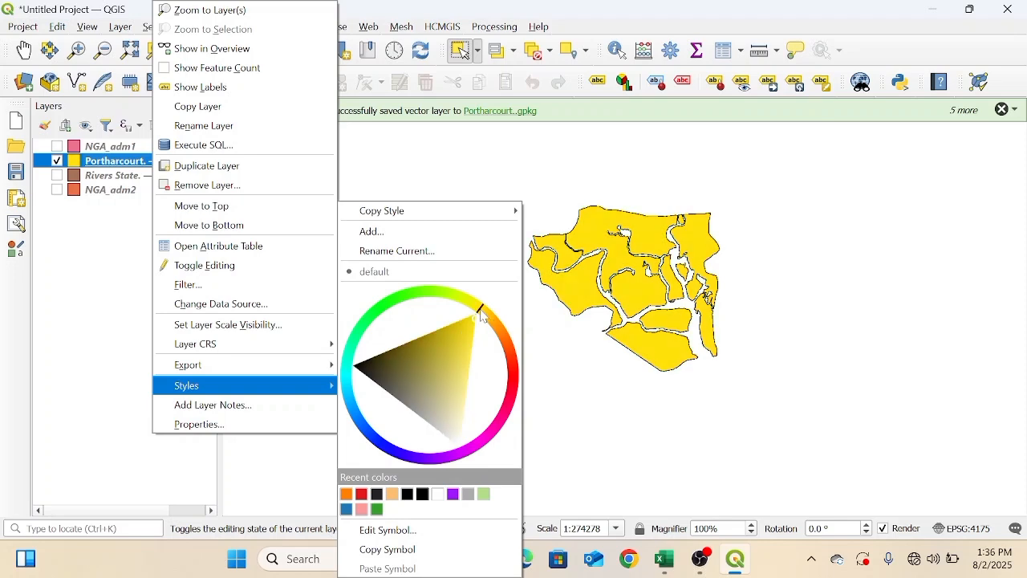
pyautogui.click(135, 448)
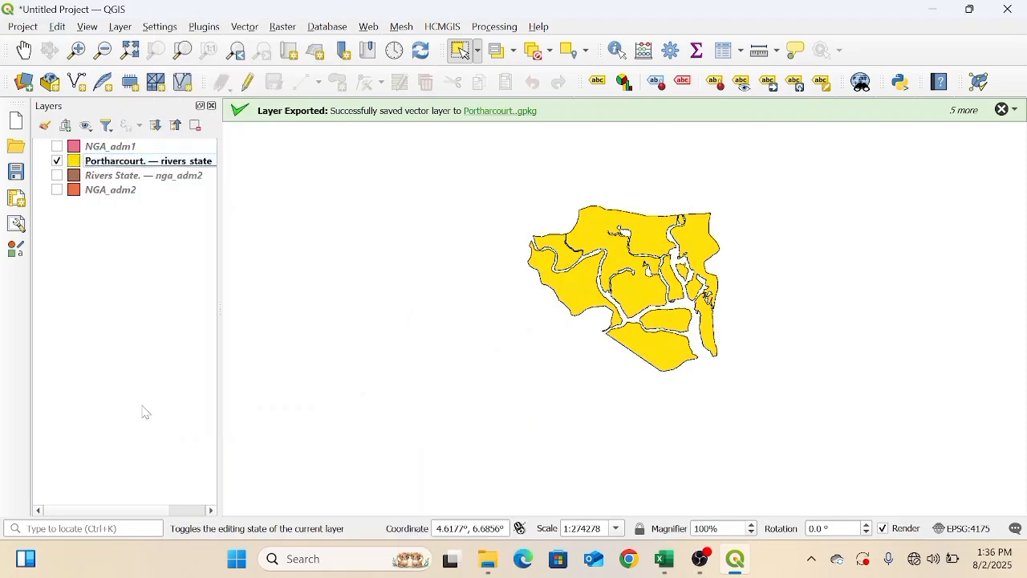
pyautogui.rightClick(201, 160)
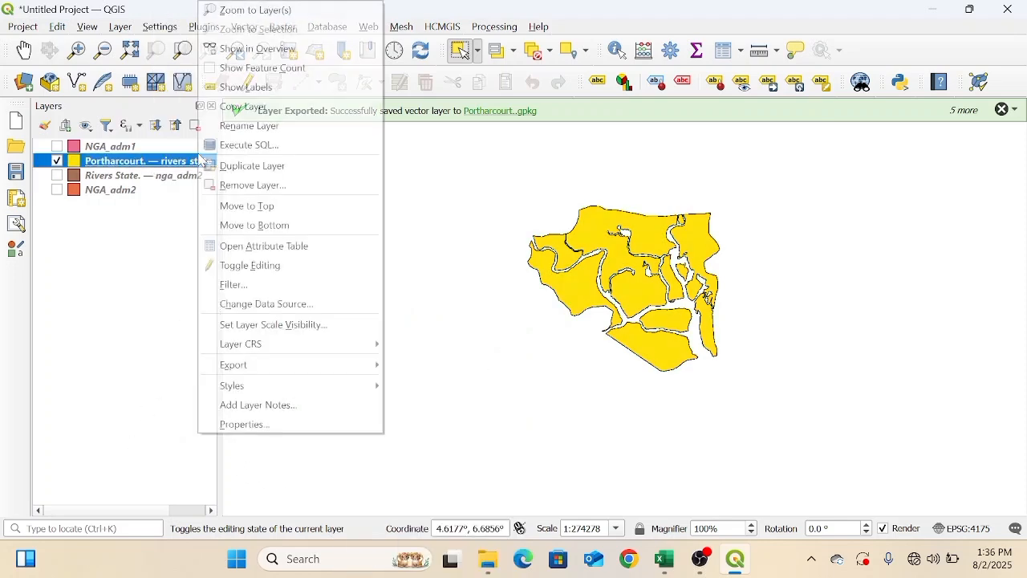
pyautogui.click(224, 7)
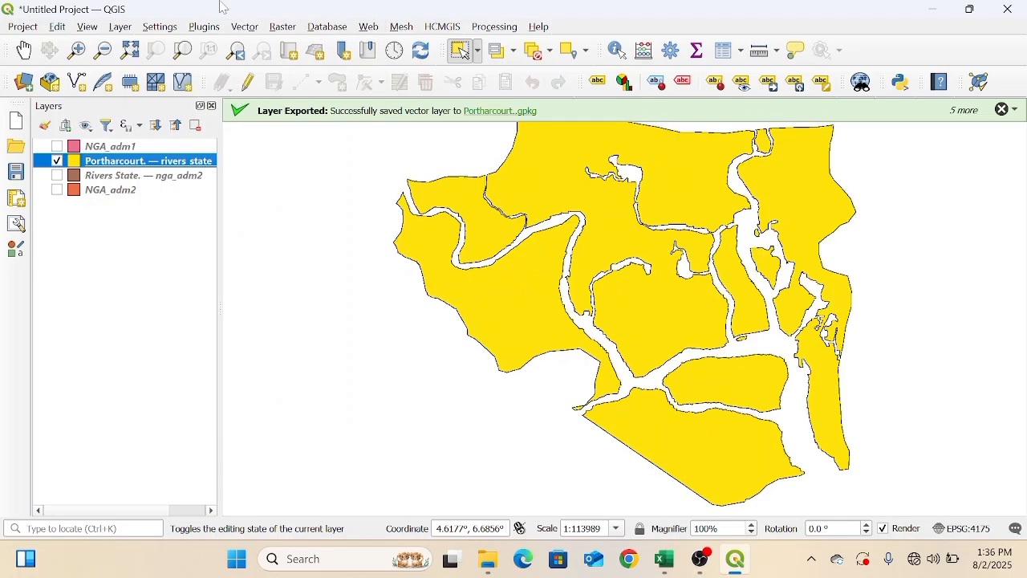
# Step: Show the NGA_adm1 layer, hide the Portharcourt layer, and zoom to the full extent of NGA_adm1
pyautogui.click(57, 147)
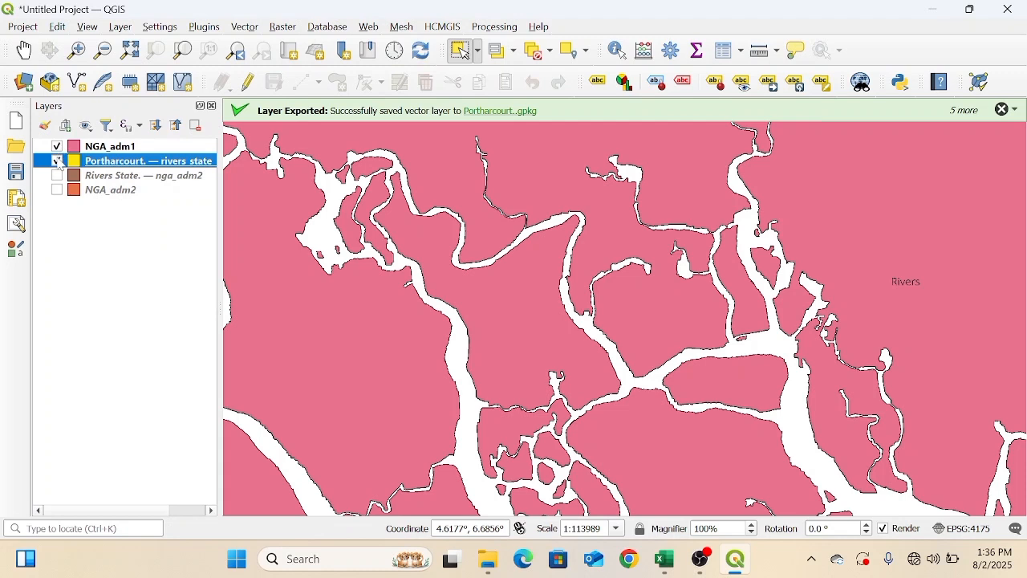
pyautogui.click(57, 161)
pyautogui.rightClick(125, 150)
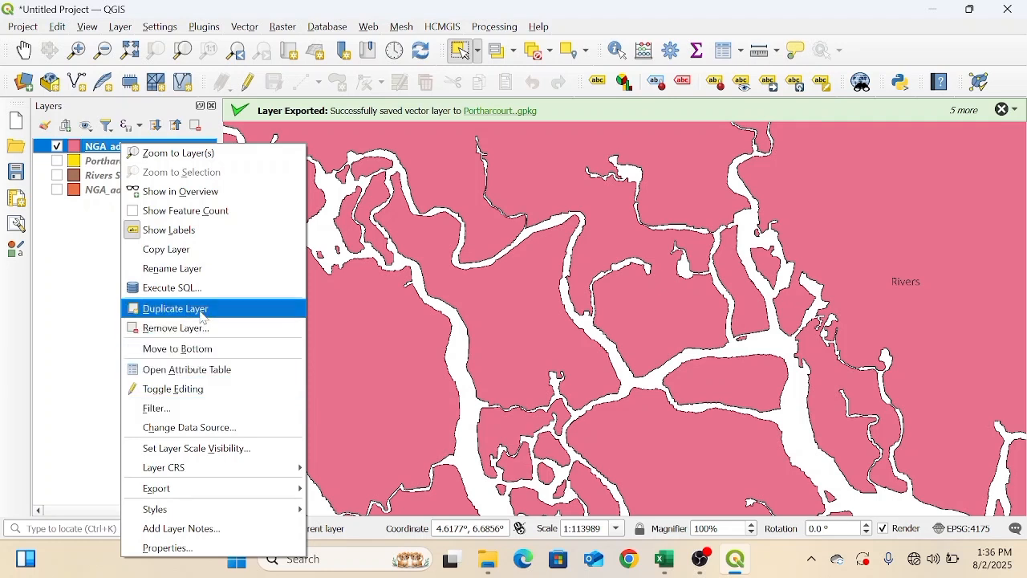
pyautogui.click(203, 155)
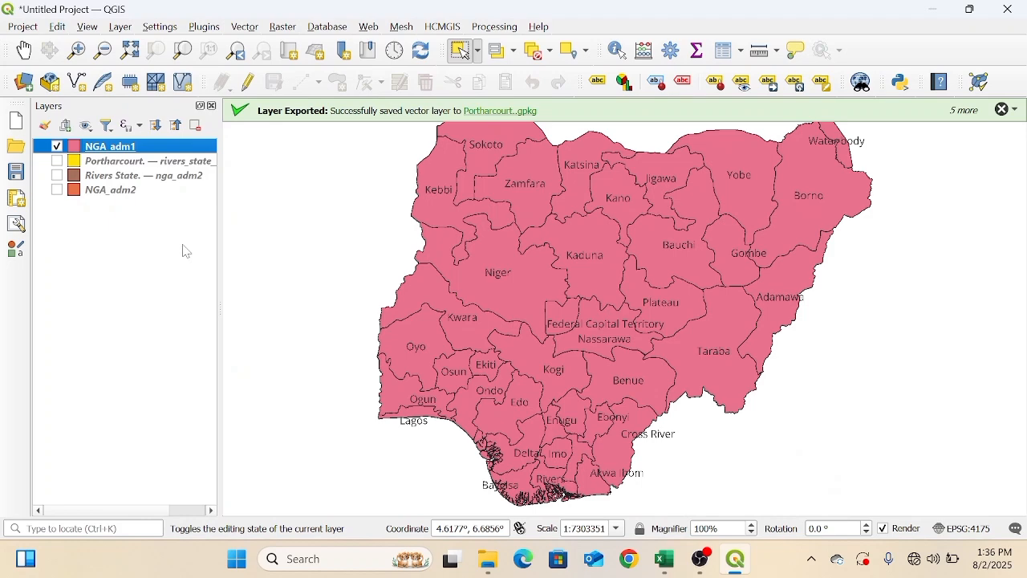
# Step: Add the raster dataset NGA_alt.vrt from the NGA_alt folder in Downloads to the project
pyautogui.click(24, 82)
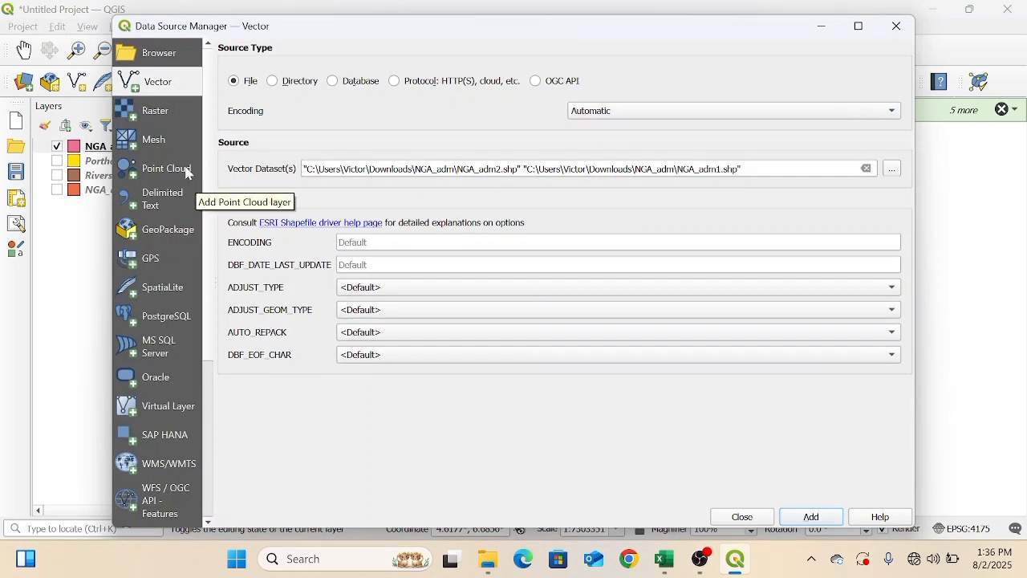
pyautogui.click(153, 124)
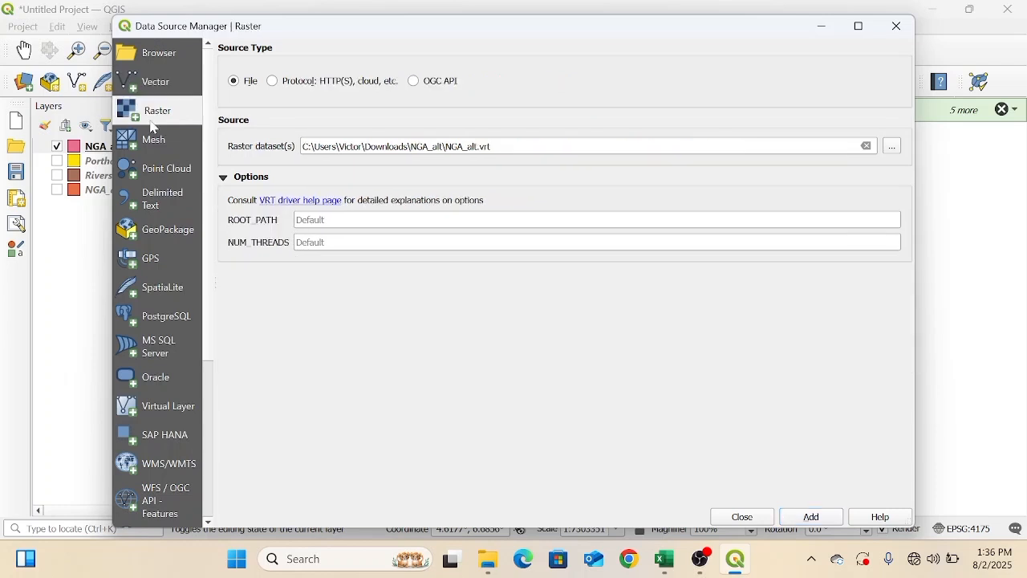
pyautogui.click(895, 149)
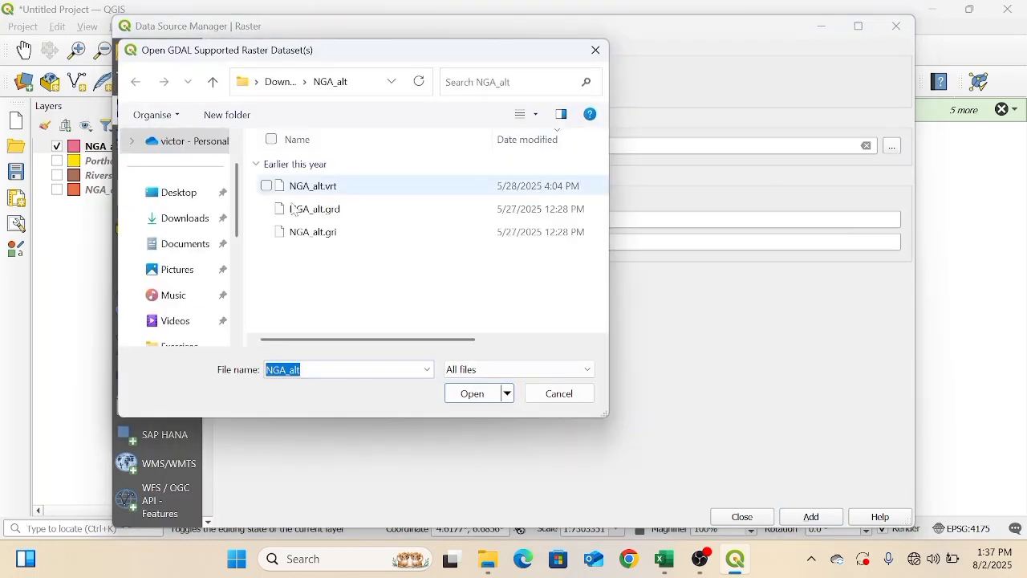
pyautogui.click(167, 230)
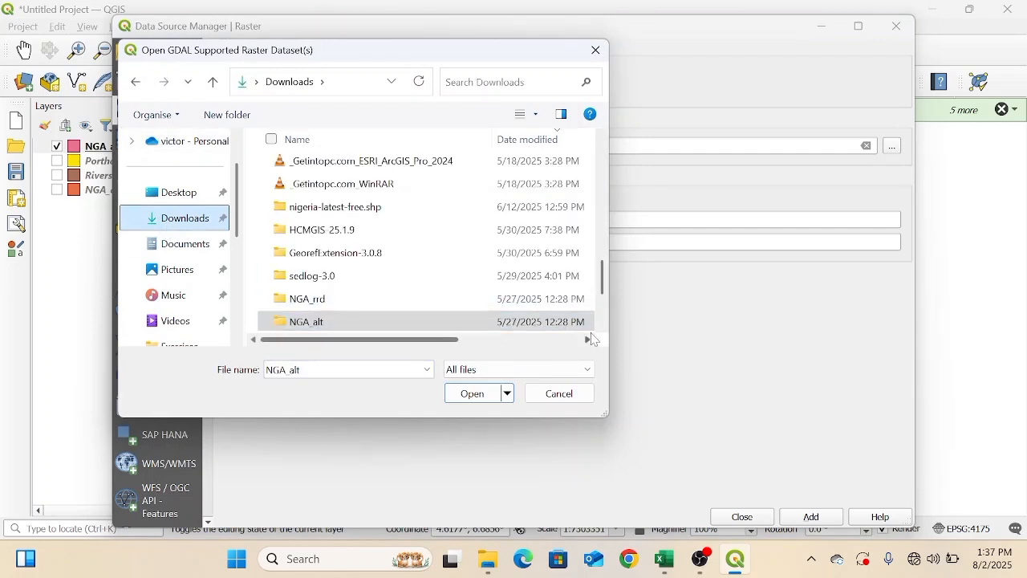
pyautogui.click(522, 317)
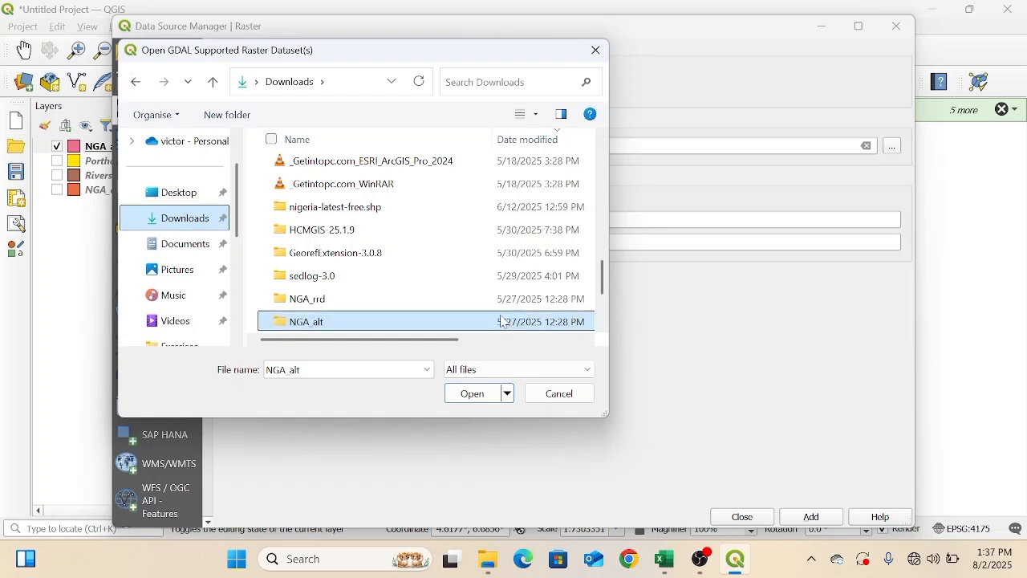
pyautogui.doubleClick(451, 321)
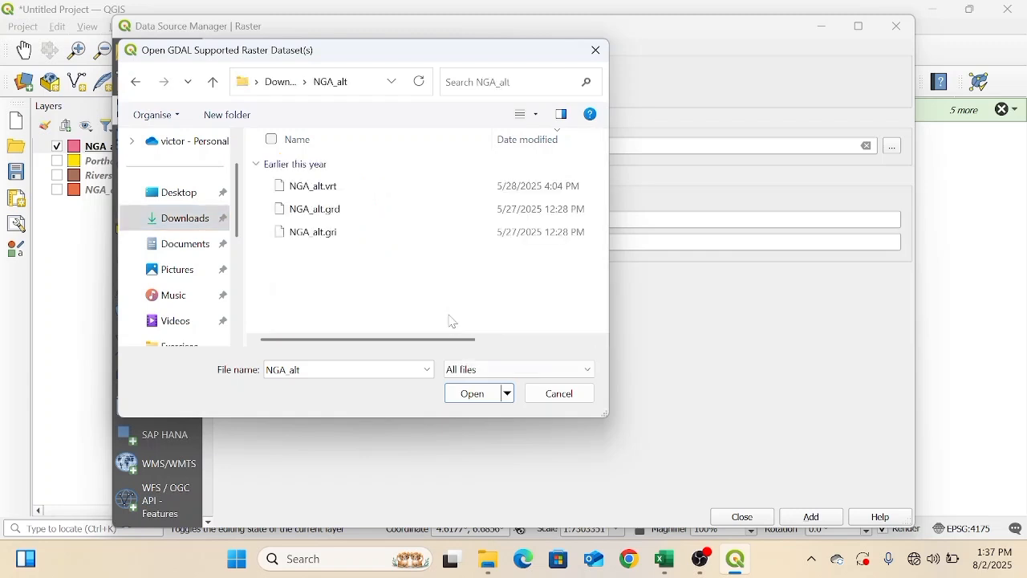
pyautogui.click(270, 192)
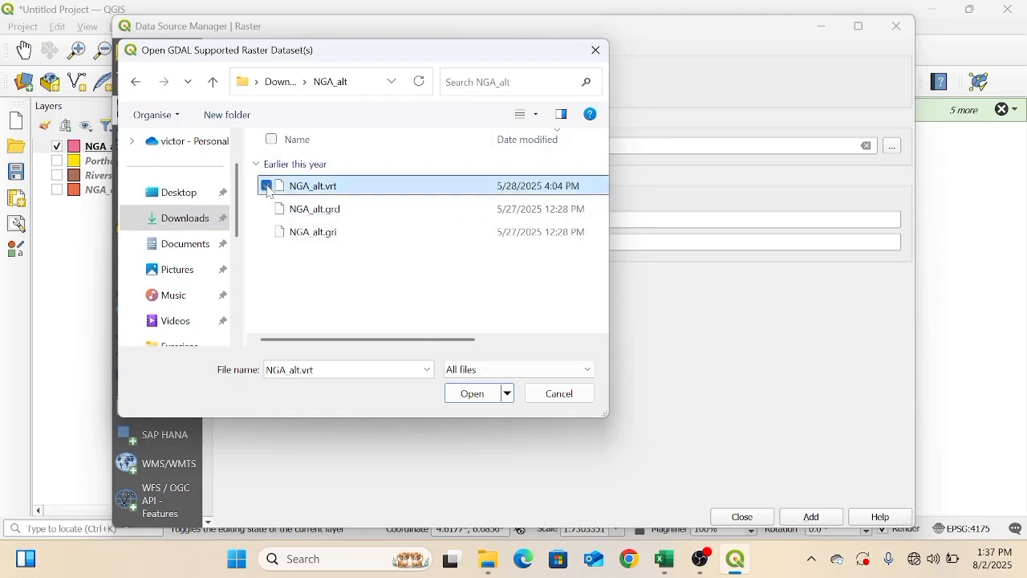
pyautogui.click(472, 394)
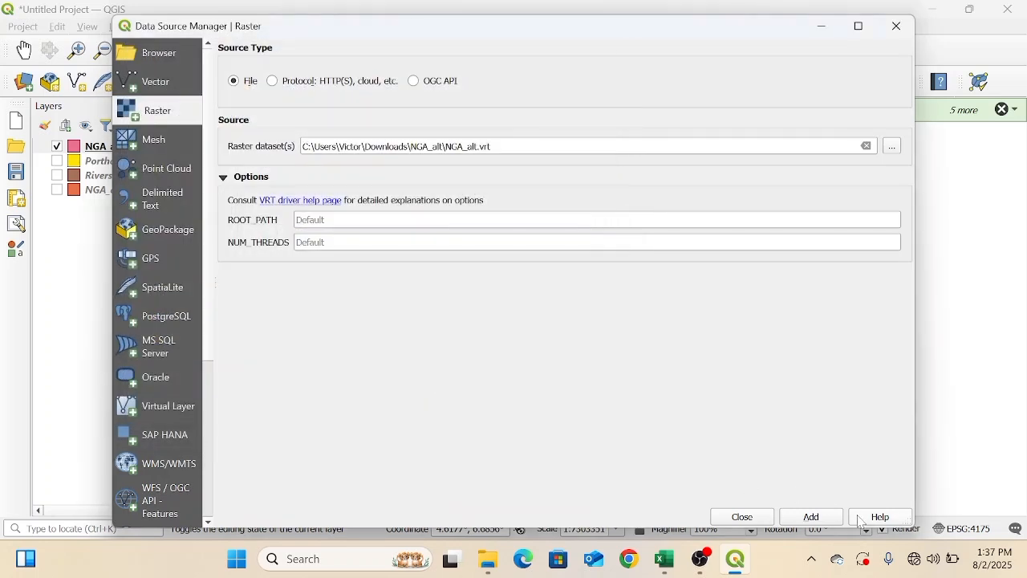
pyautogui.click(813, 518)
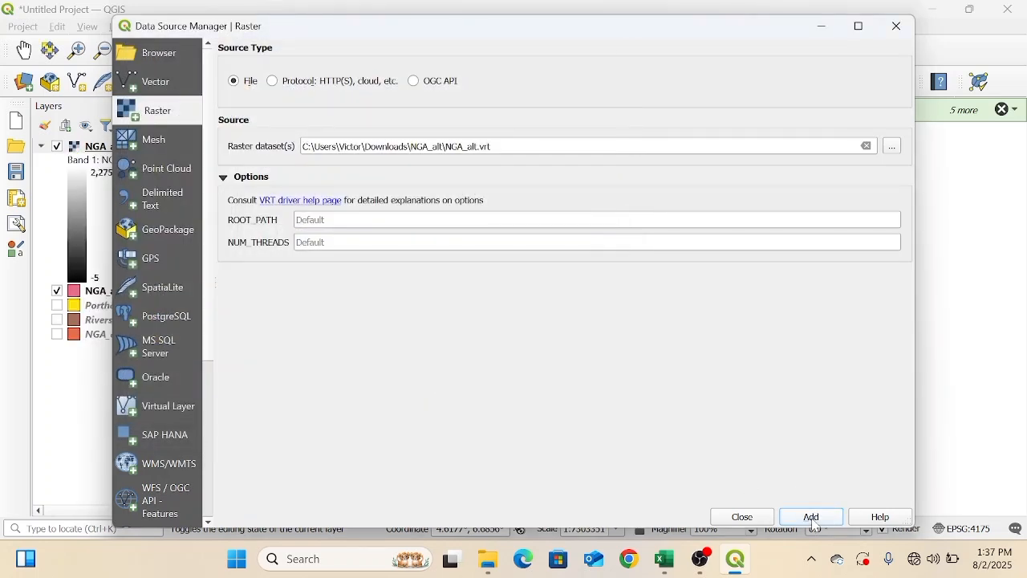
pyautogui.click(897, 27)
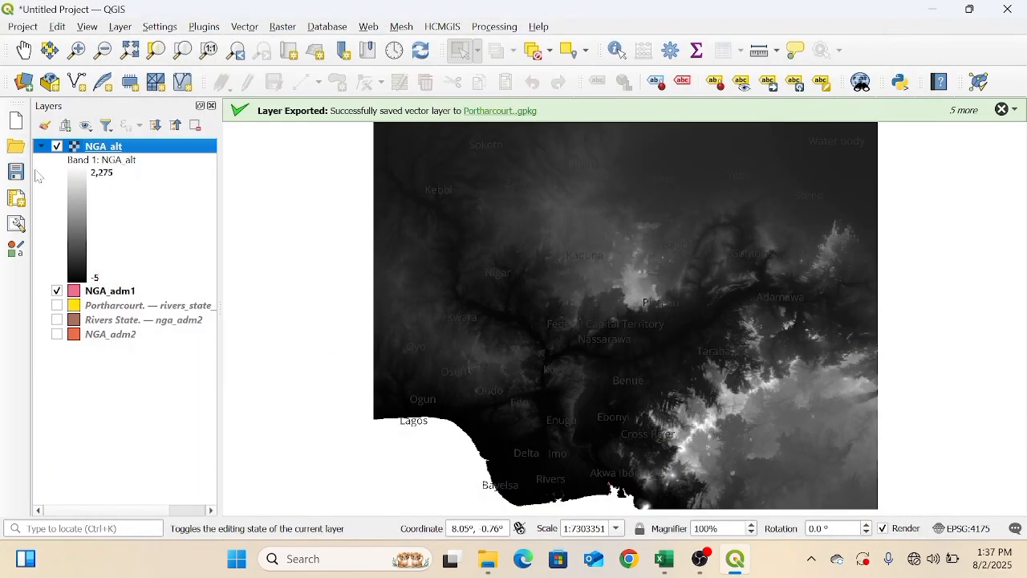
# Step: Collapse the NGA_alt legend and hide the NGA_adm1 layer, toggling its visibility to compare it with the raster
pyautogui.click(40, 147)
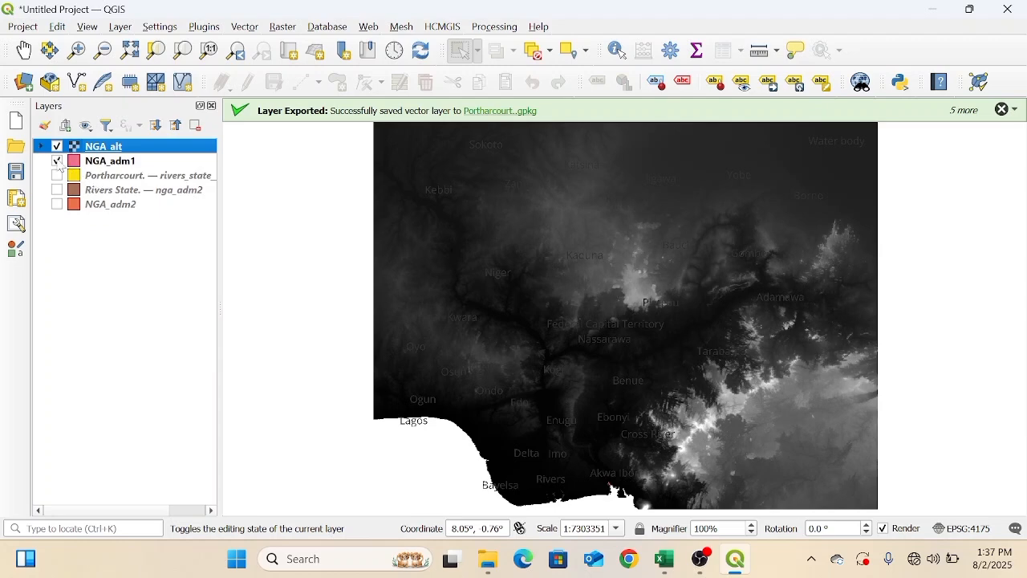
pyautogui.click(58, 163)
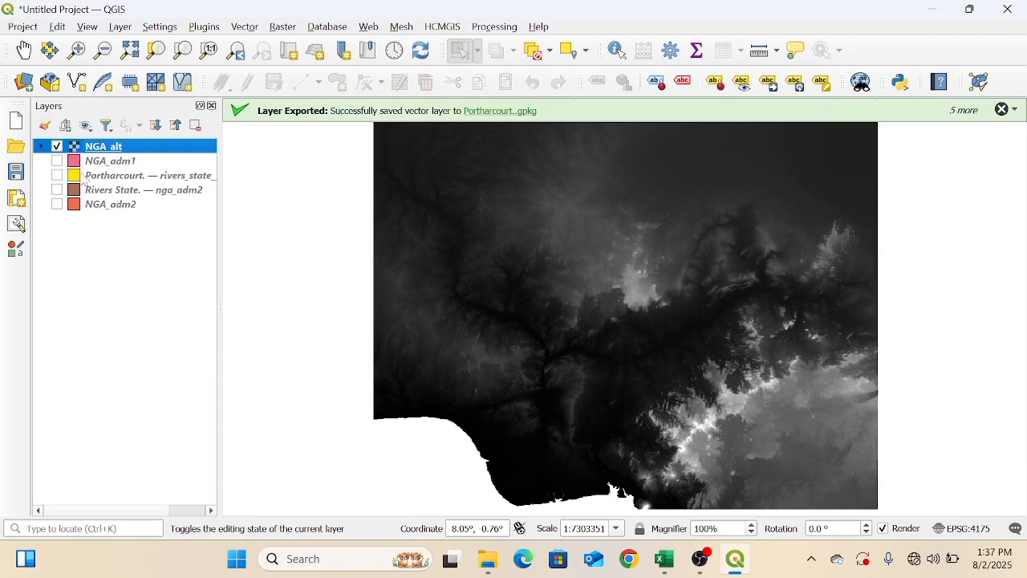
pyautogui.click(59, 164)
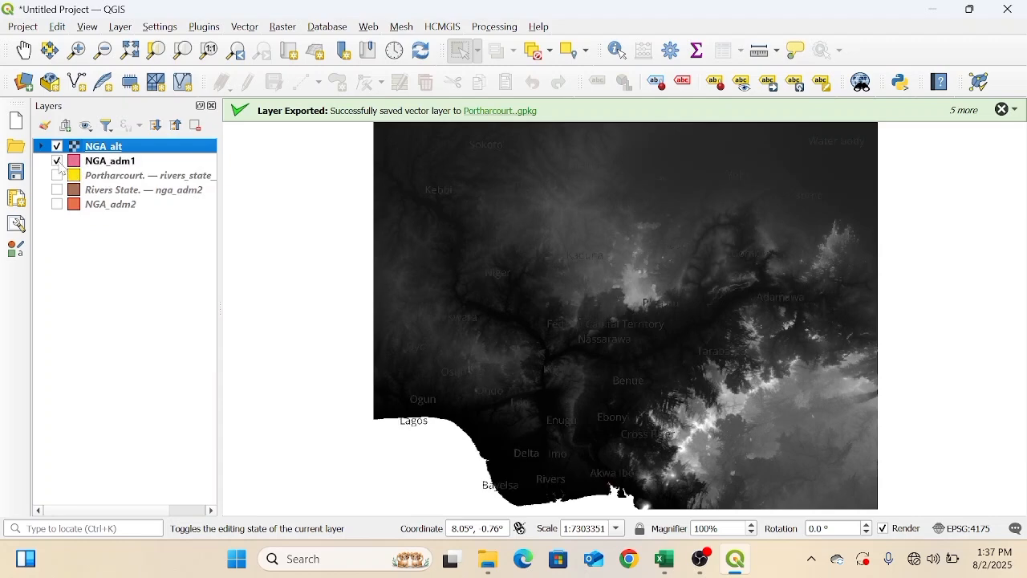
pyautogui.click(58, 162)
pyautogui.click(57, 162)
pyautogui.click(58, 163)
pyautogui.click(58, 163)
pyautogui.click(57, 163)
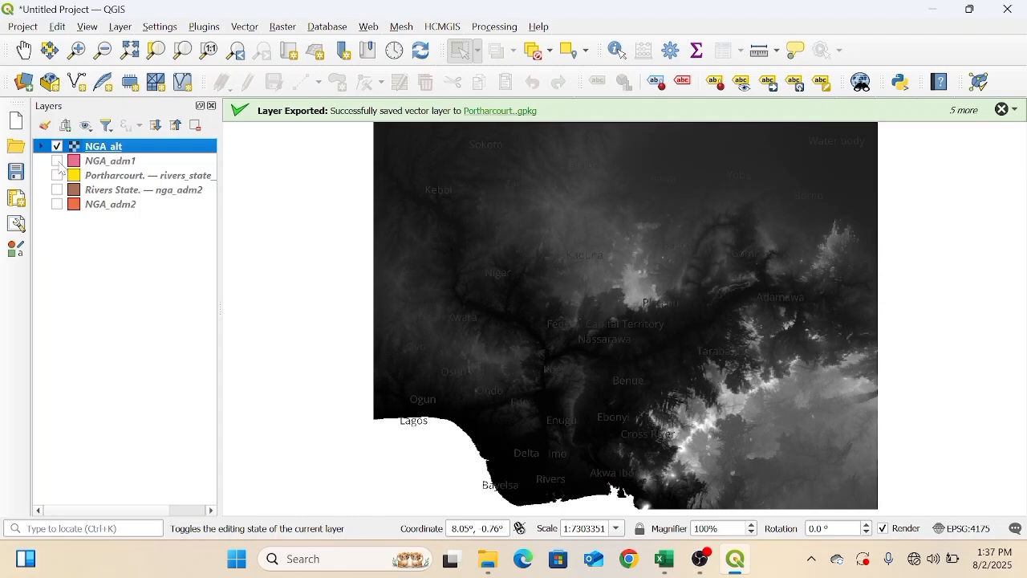
# Step: Zoom the map to the extent of the Portharcourt layer
pyautogui.click(123, 178)
pyautogui.rightClick(124, 179)
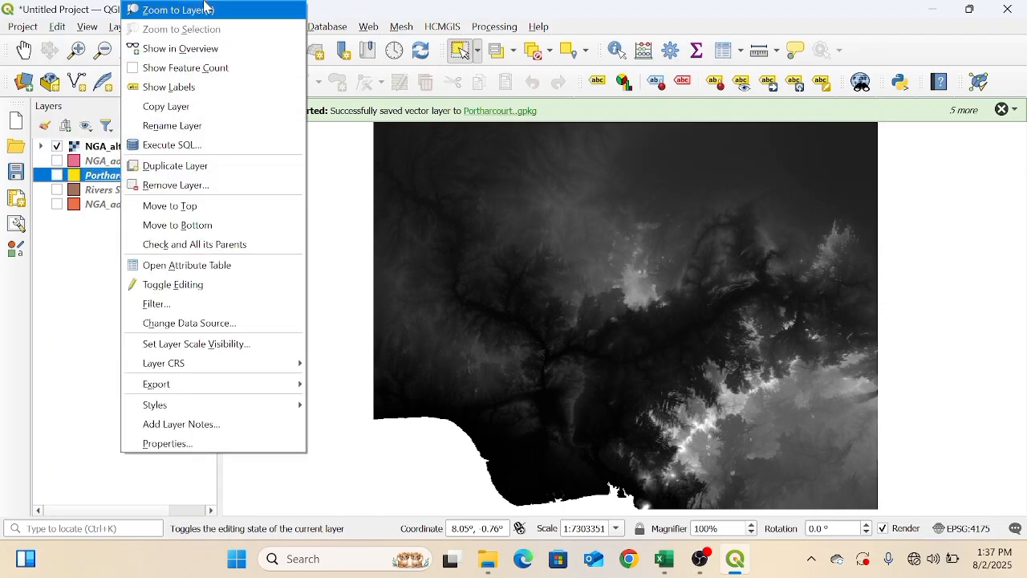
pyautogui.click(206, 8)
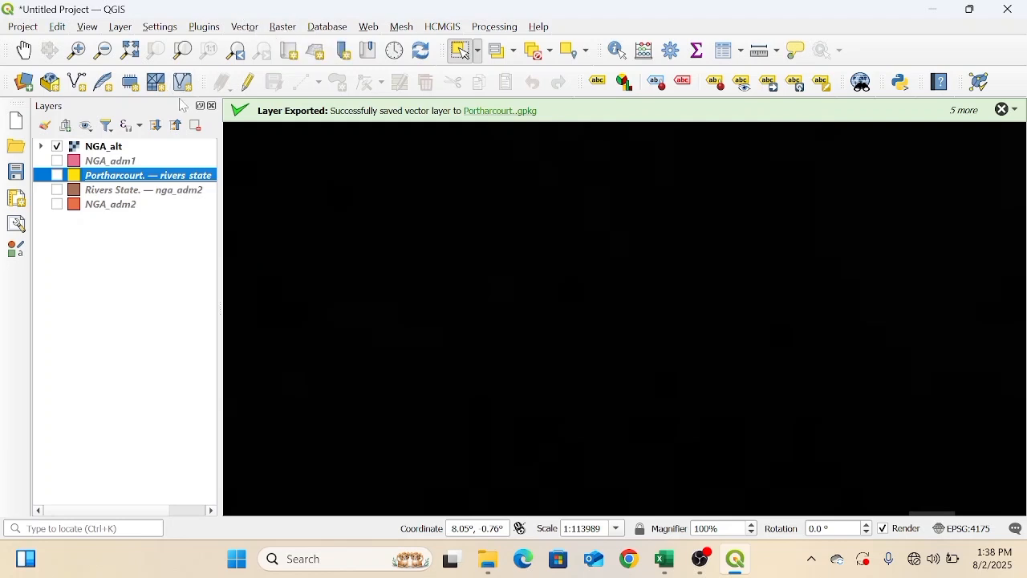
# Step: Open the raster Contour extraction tool and set the interval between contour lines to 1
pyautogui.click(282, 29)
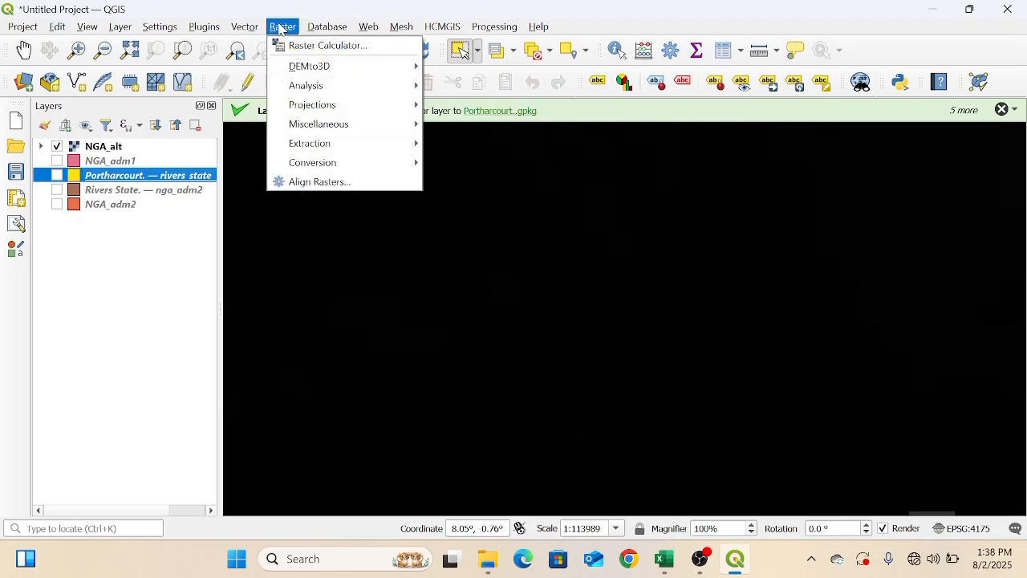
pyautogui.moveTo(311, 74)
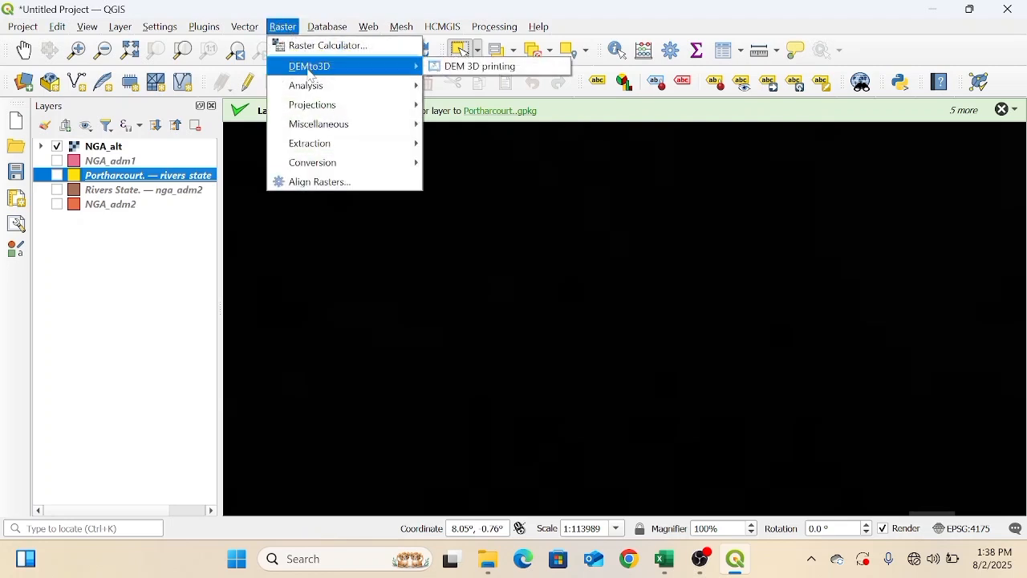
pyautogui.moveTo(331, 144)
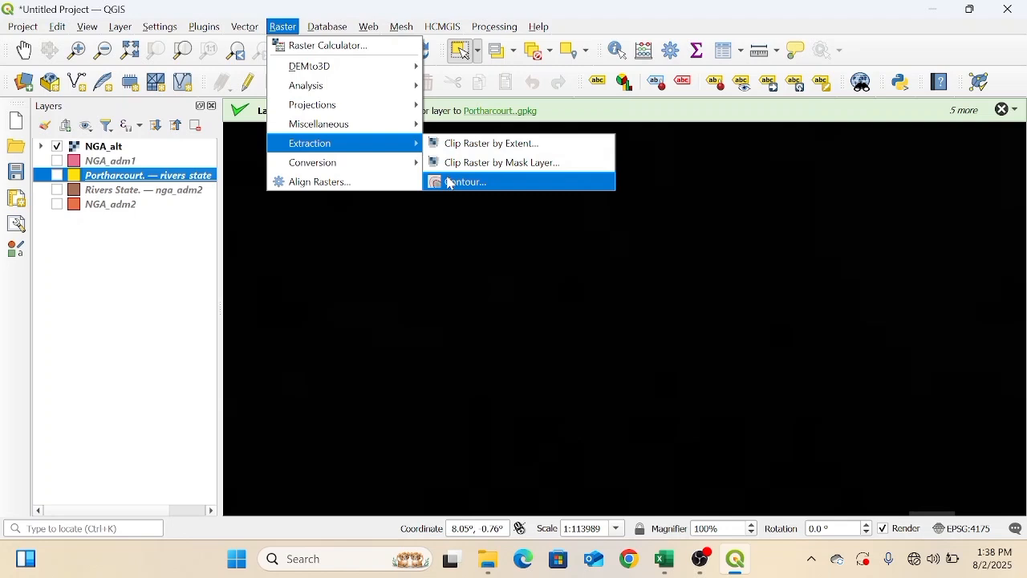
pyautogui.moveTo(443, 27)
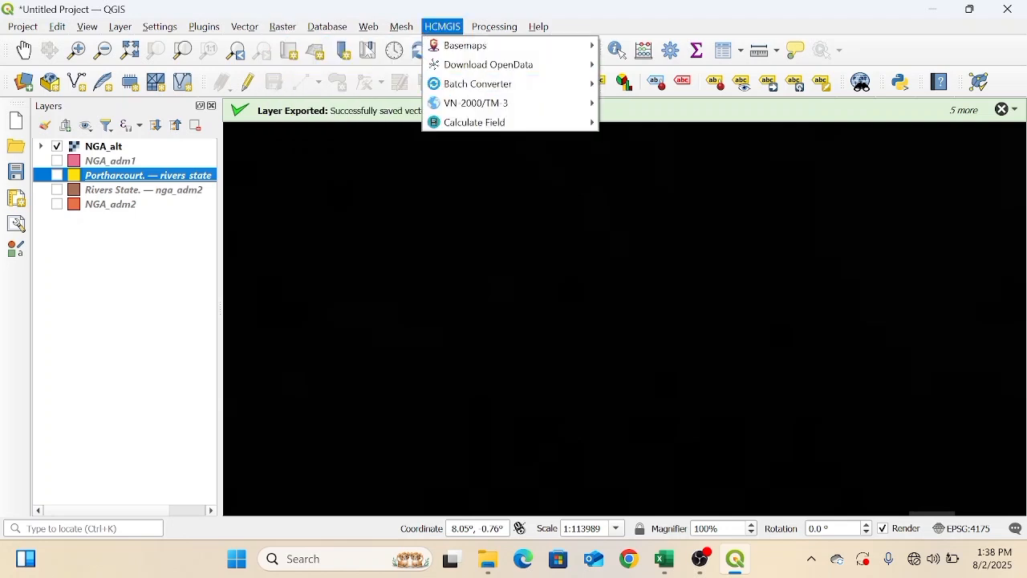
pyautogui.moveTo(283, 27)
pyautogui.moveTo(367, 145)
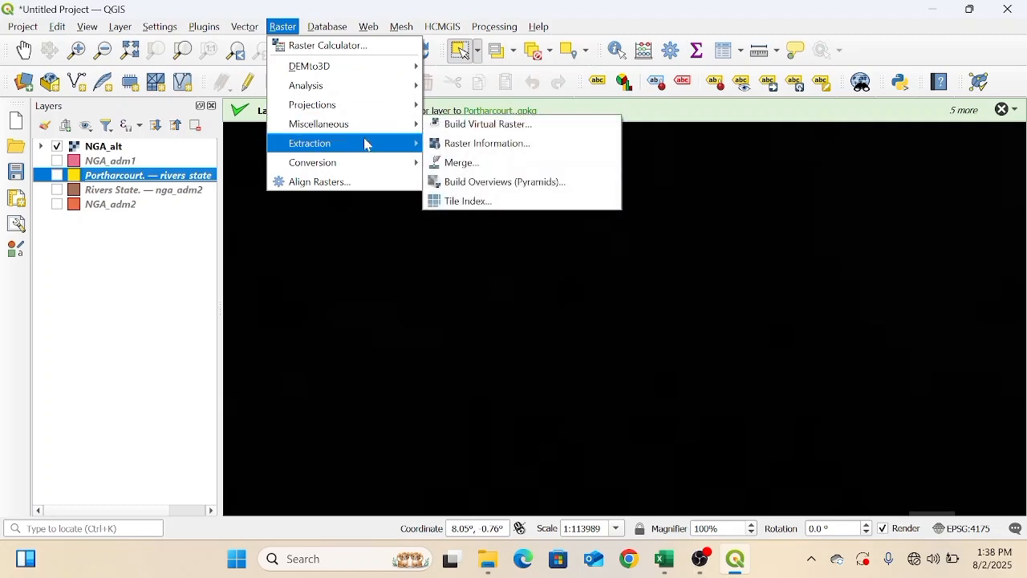
pyautogui.moveTo(385, 170)
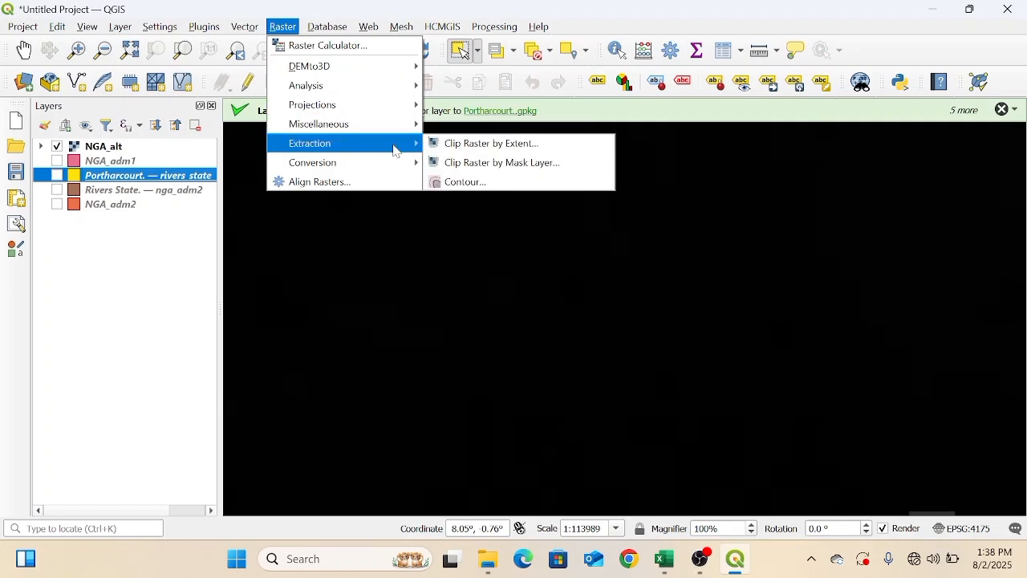
pyautogui.click(454, 183)
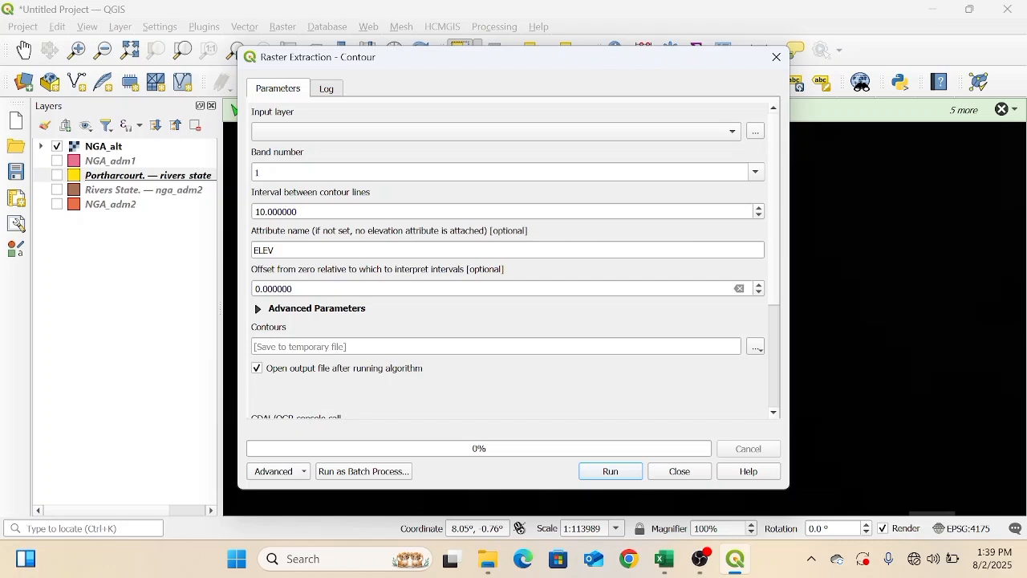
pyautogui.click(759, 217)
pyautogui.click(760, 217)
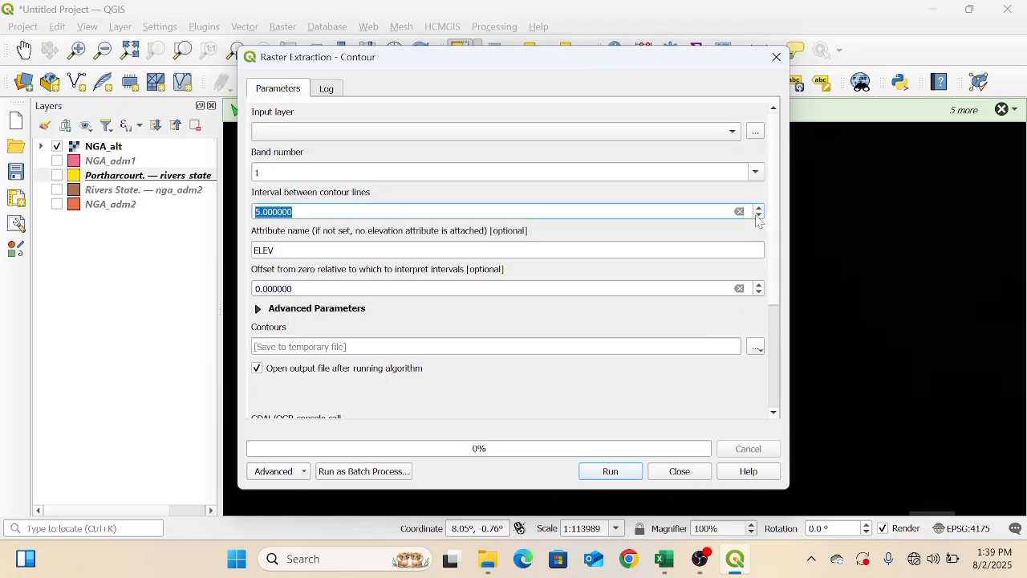
pyautogui.click(759, 217)
pyautogui.click(760, 216)
pyautogui.click(760, 217)
pyautogui.click(610, 472)
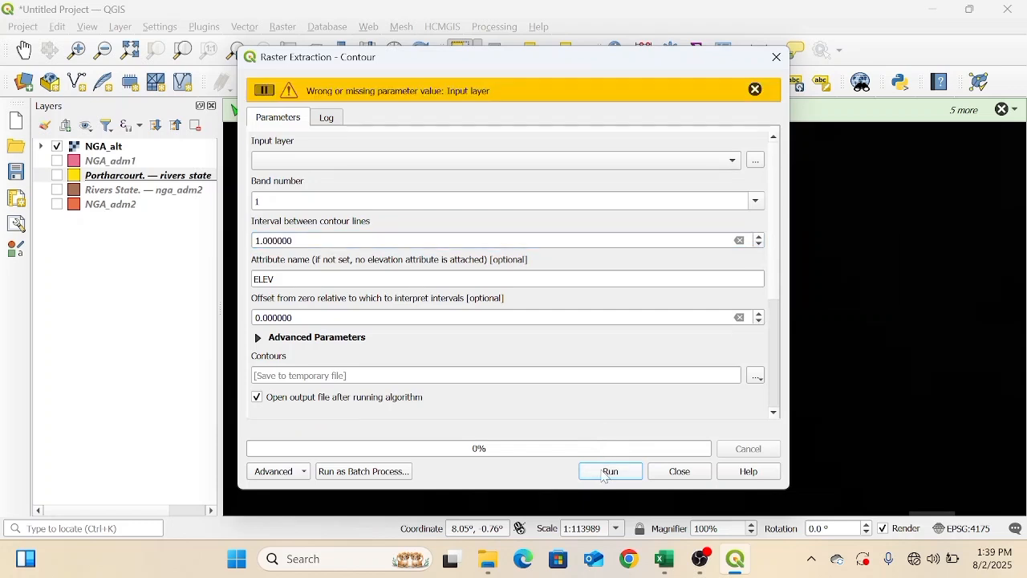
# Step: Choose NGA_alt as the contour input layer and run the extraction to a temporary file
pyautogui.click(731, 163)
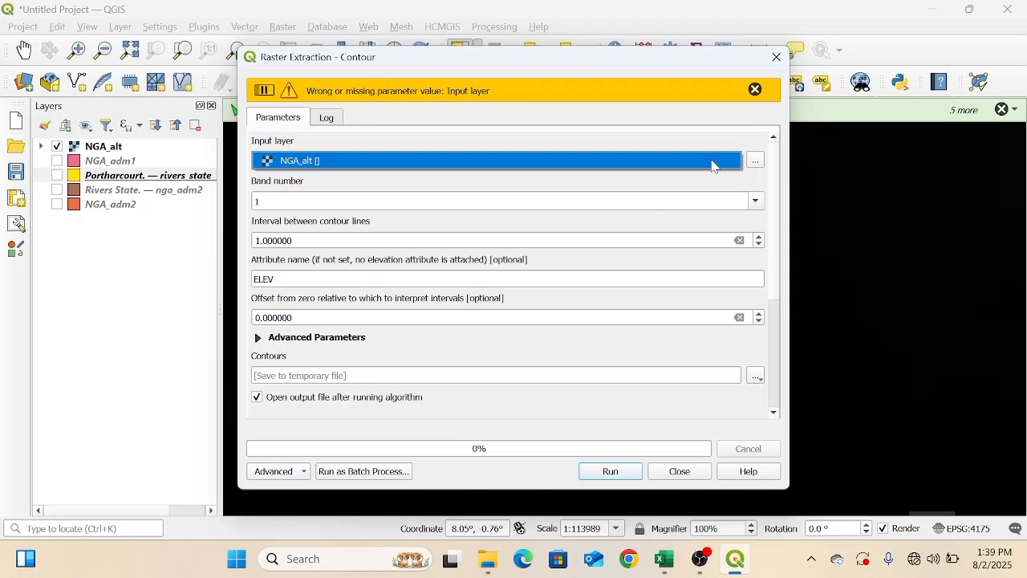
pyautogui.click(714, 164)
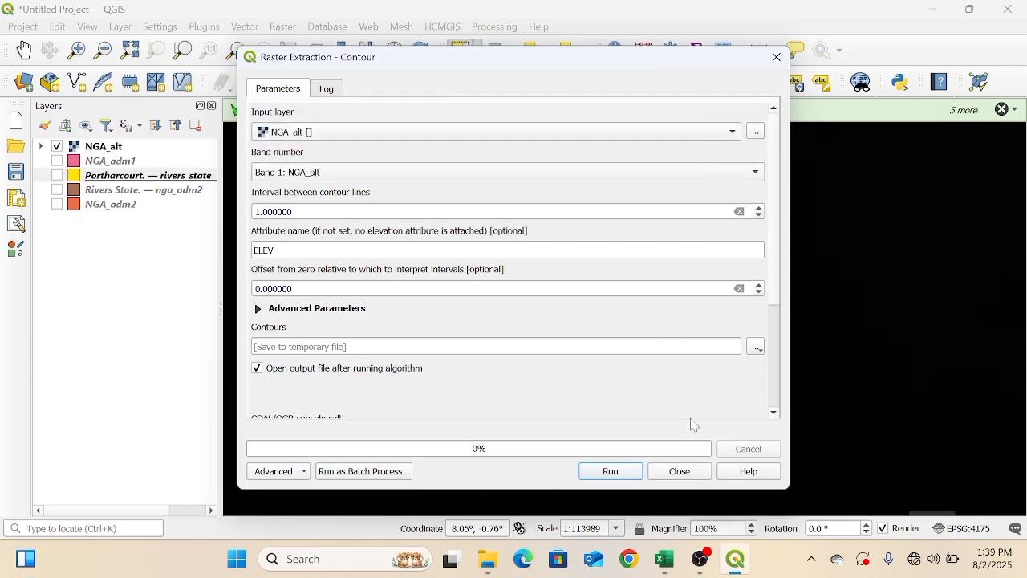
pyautogui.click(610, 472)
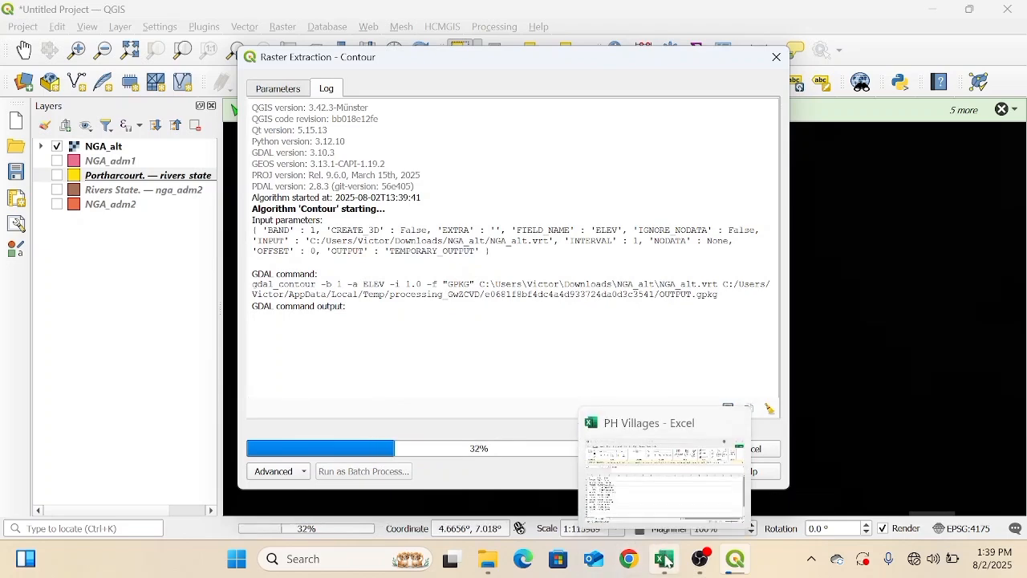
# Step: Switch to Excel to view the town coordinates in the PH Villages sheet, and return to QGIS
pyautogui.click(663, 559)
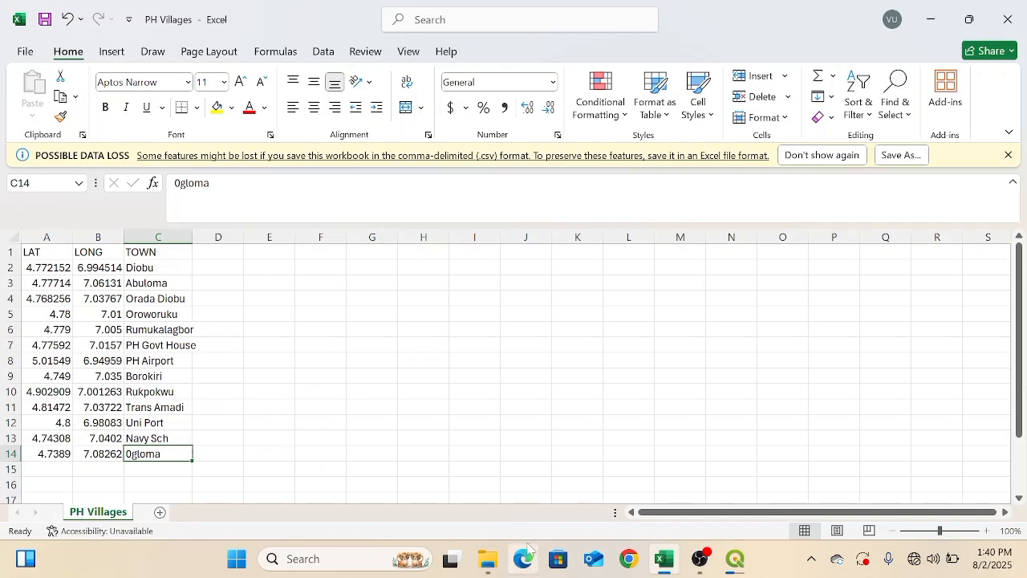
pyautogui.click(738, 562)
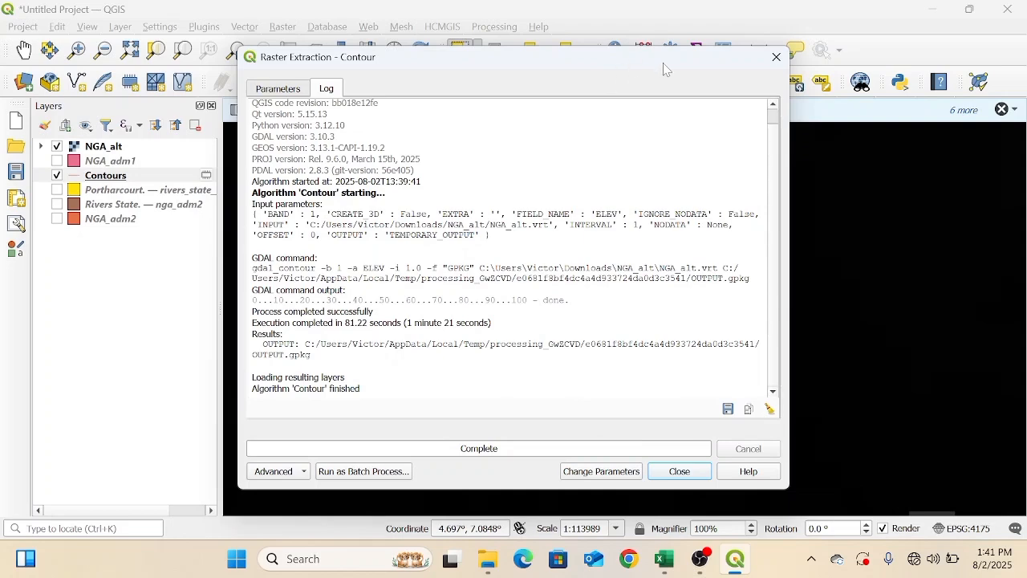
# Step: Close the Contour tool, show the Portharcourt layer, and hide the NGA_alt raster
pyautogui.click(777, 58)
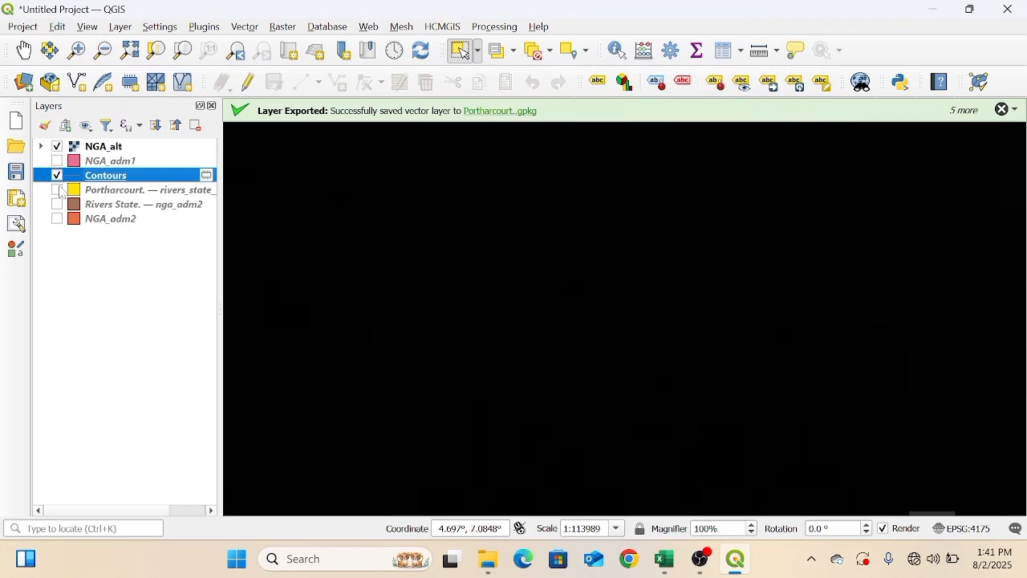
pyautogui.click(58, 190)
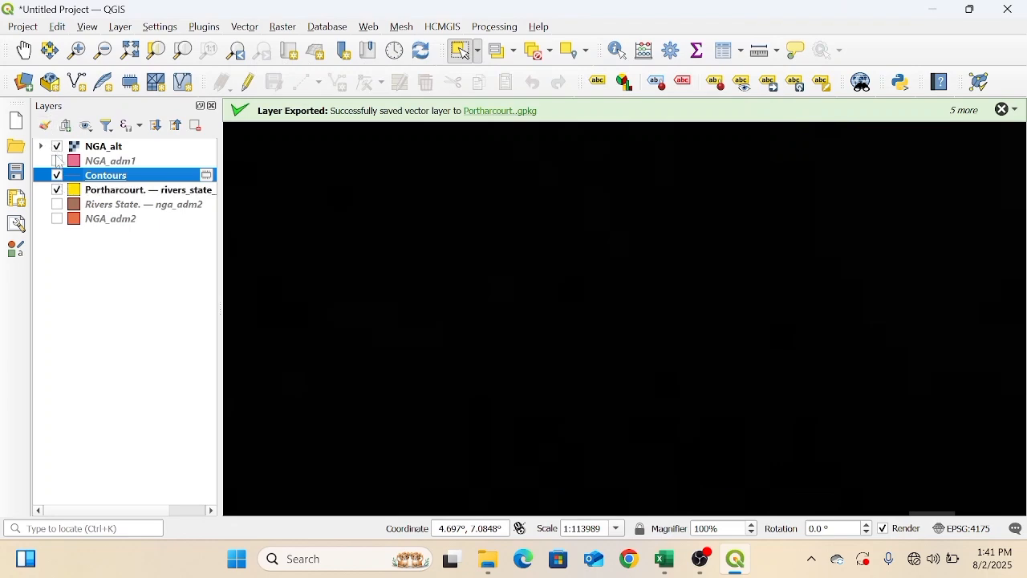
pyautogui.click(57, 147)
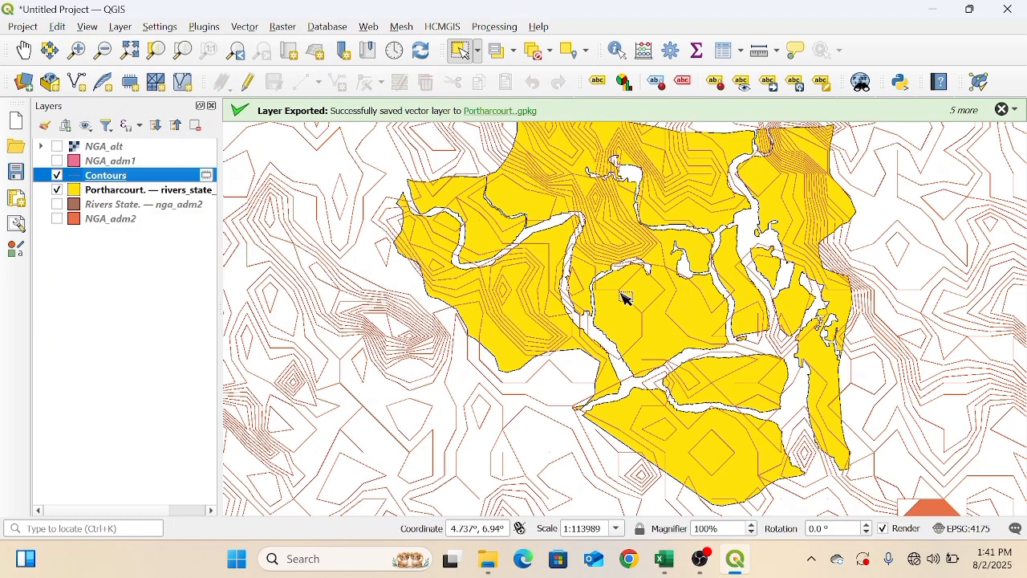
# Step: Turn on single labels for the Contours layer, using the ELEV field as the label value
pyautogui.rightClick(171, 180)
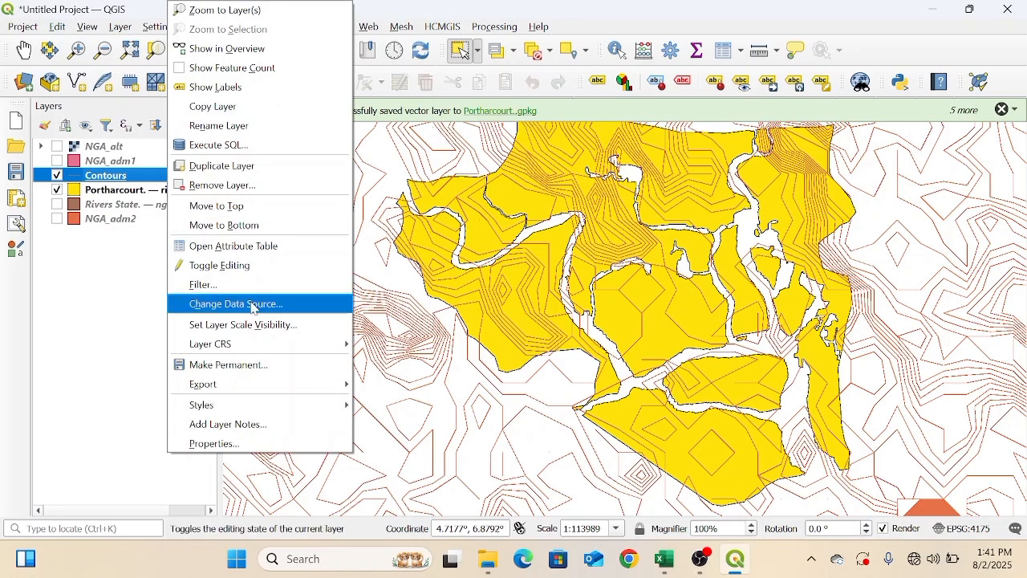
pyautogui.click(231, 446)
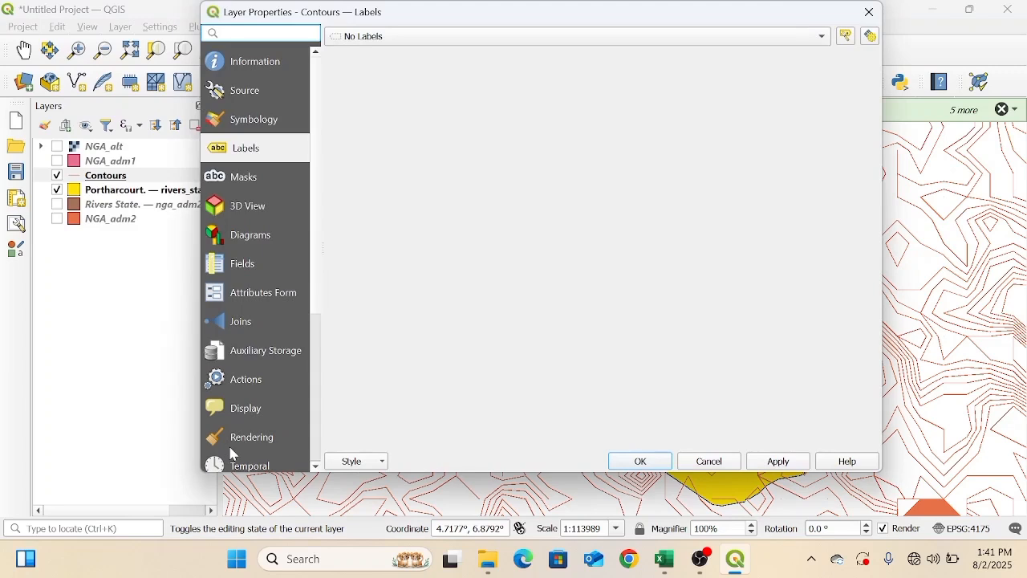
pyautogui.click(510, 39)
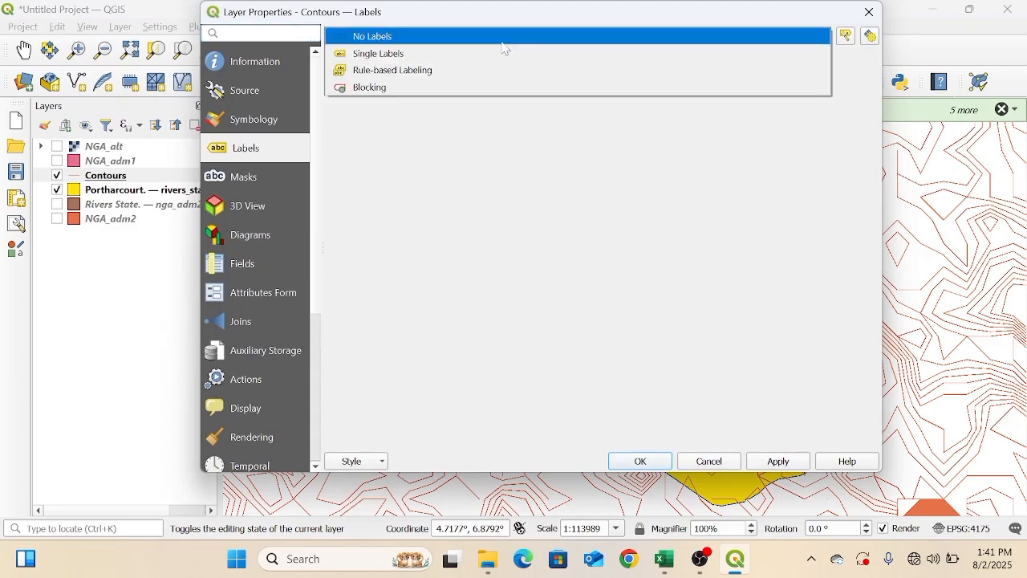
pyautogui.click(496, 53)
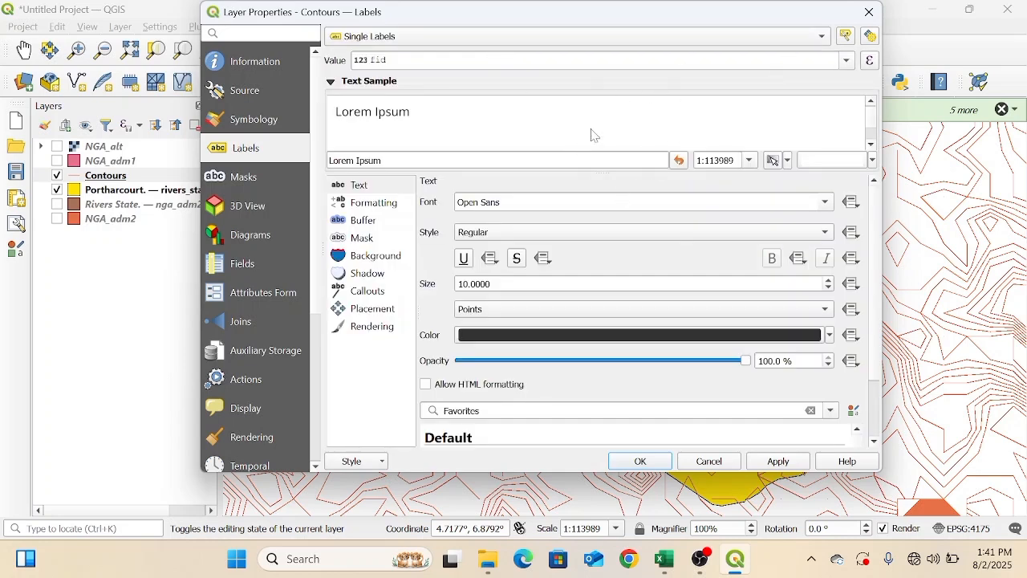
pyautogui.click(849, 63)
pyautogui.click(806, 139)
pyautogui.click(848, 62)
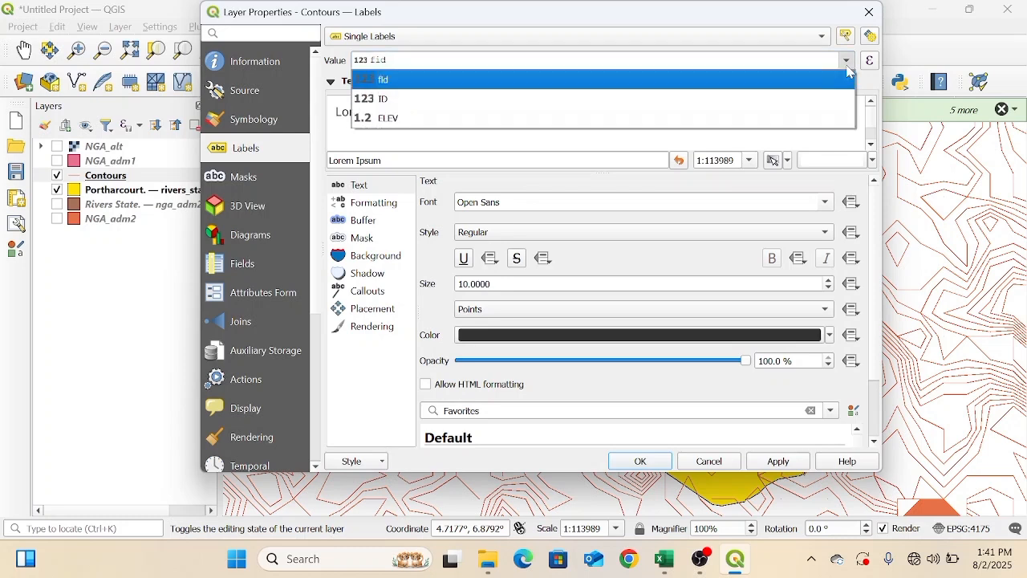
pyautogui.click(811, 121)
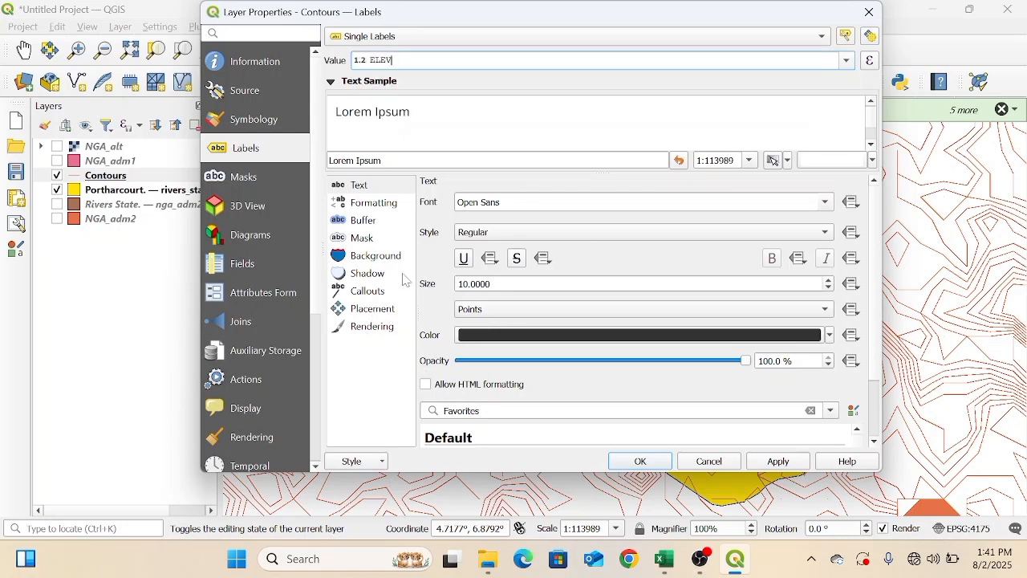
# Step: Set the contour label placement to allow only the on-line position
pyautogui.click(378, 316)
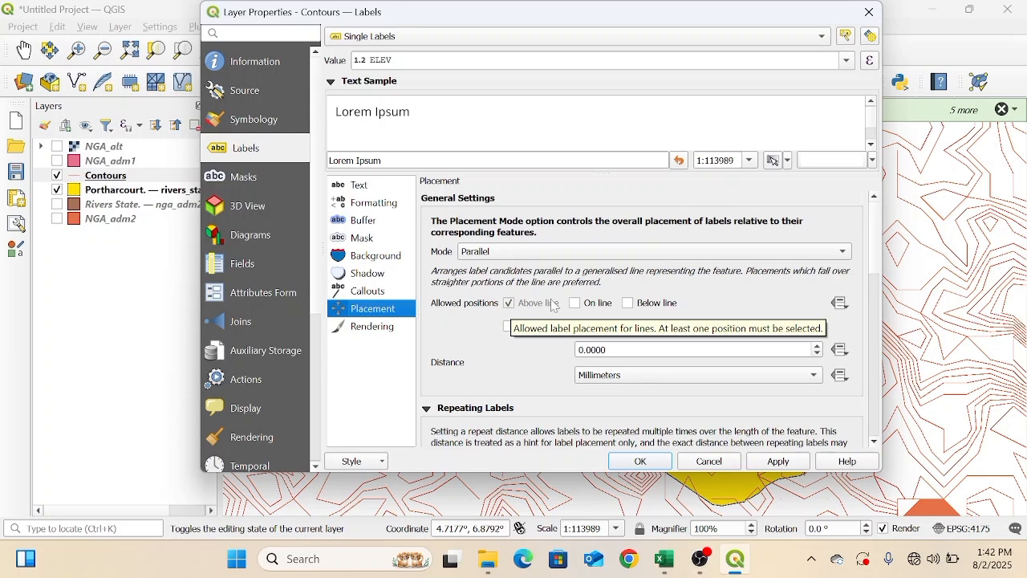
pyautogui.click(575, 305)
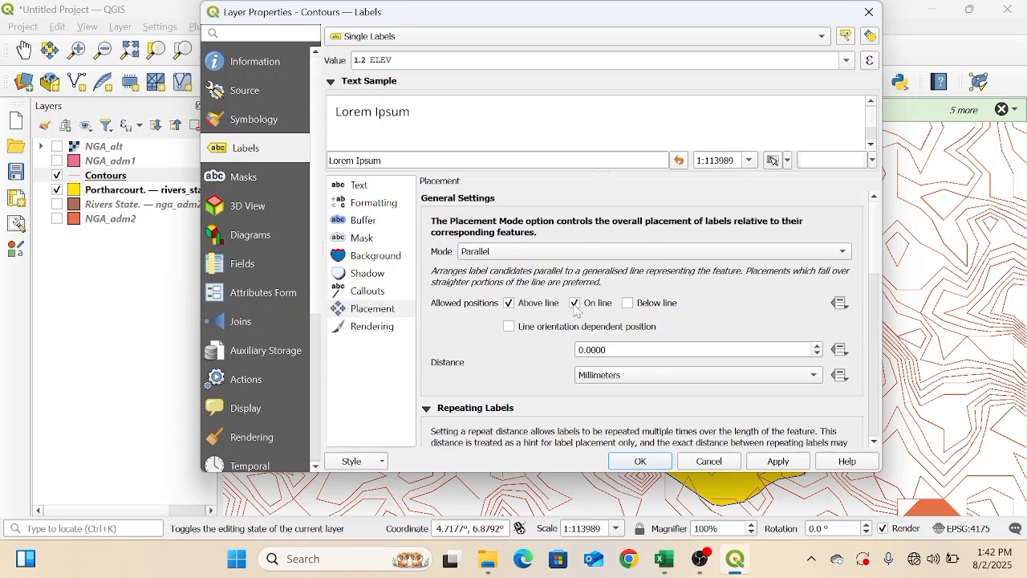
pyautogui.click(512, 306)
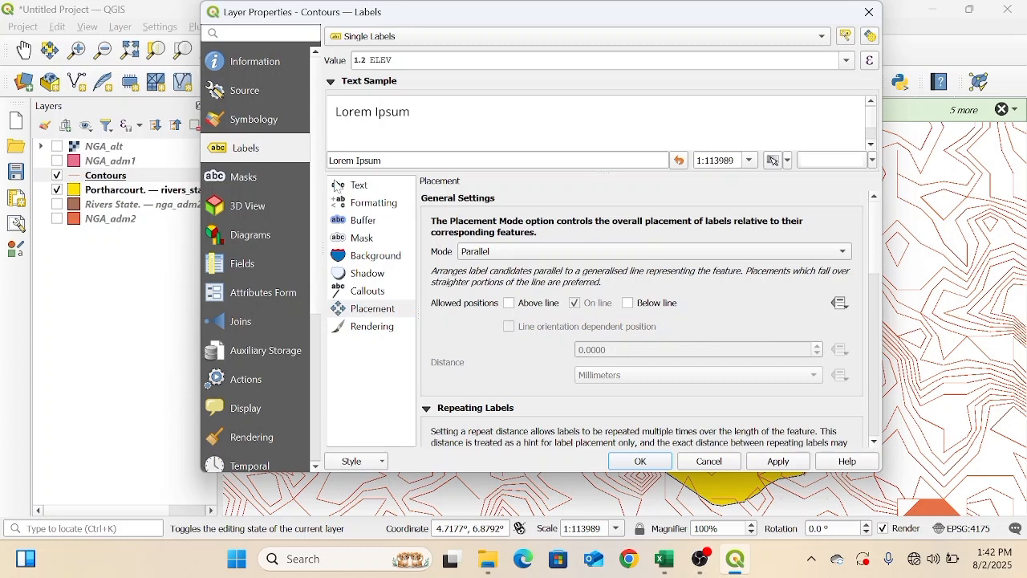
# Step: Change the contour line symbol color to a brownish orange and apply the layer properties
pyautogui.click(279, 121)
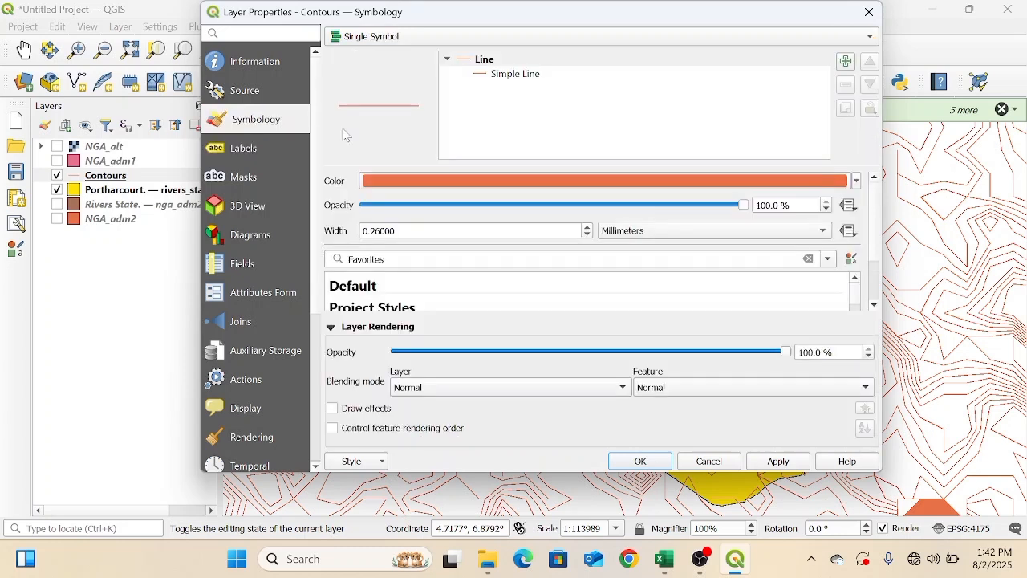
pyautogui.click(856, 183)
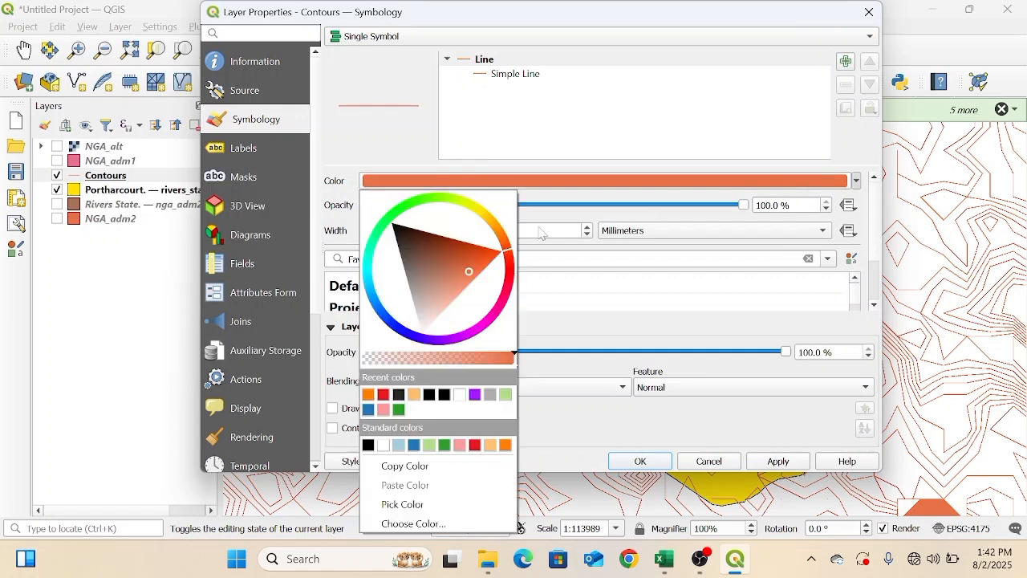
pyautogui.click(500, 233)
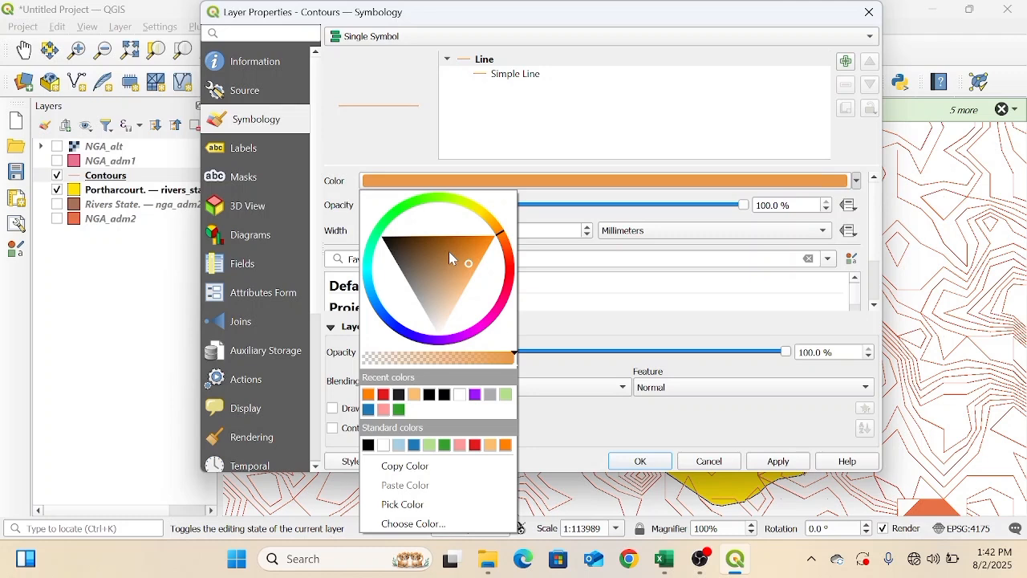
pyautogui.click(451, 253)
pyautogui.click(457, 252)
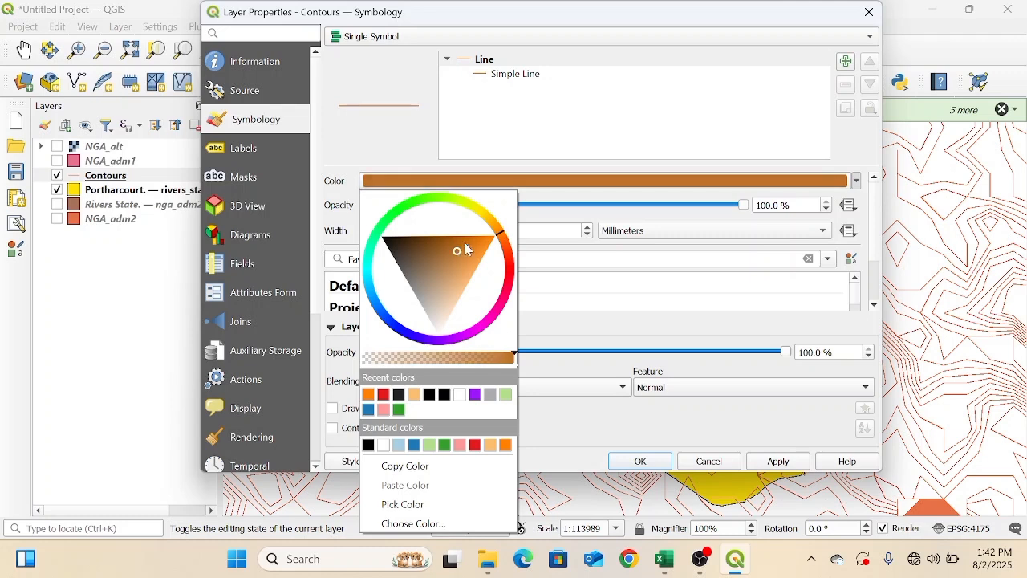
pyautogui.click(464, 242)
pyautogui.click(469, 250)
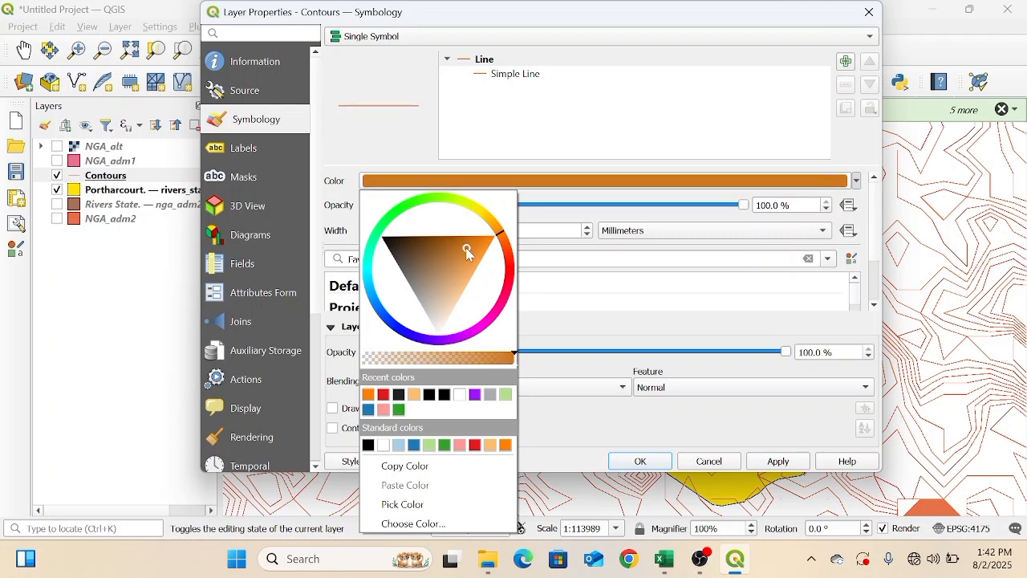
pyautogui.click(658, 466)
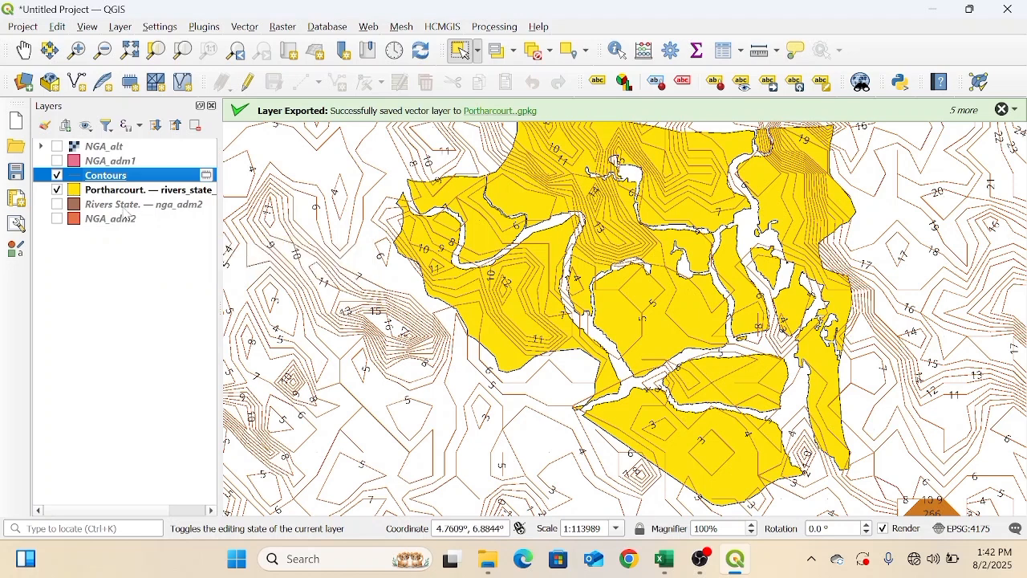
# Step: Start adding a vector layer and browse to the NGA_wat folder in Downloads for its source files
pyautogui.click(22, 84)
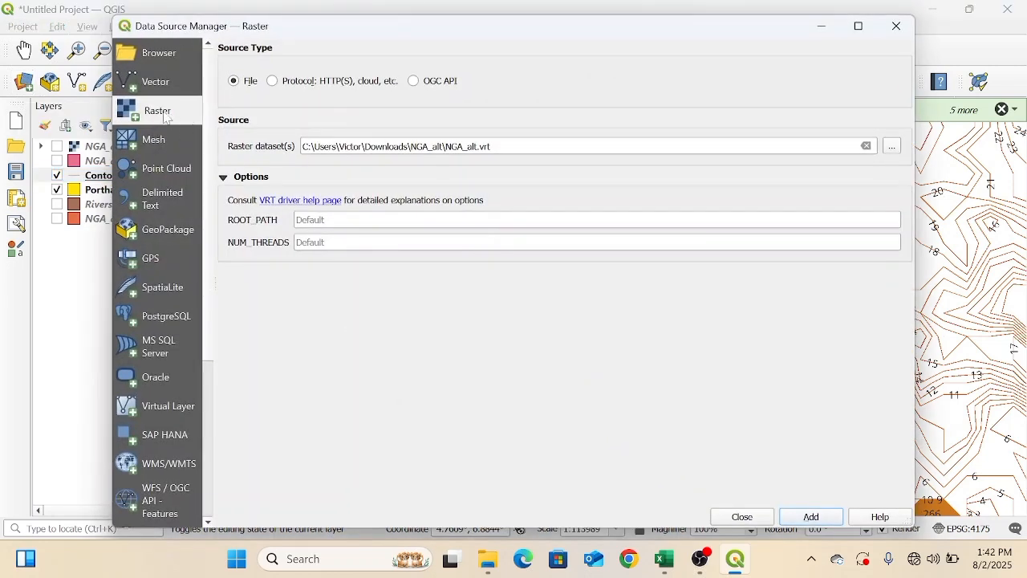
pyautogui.click(167, 88)
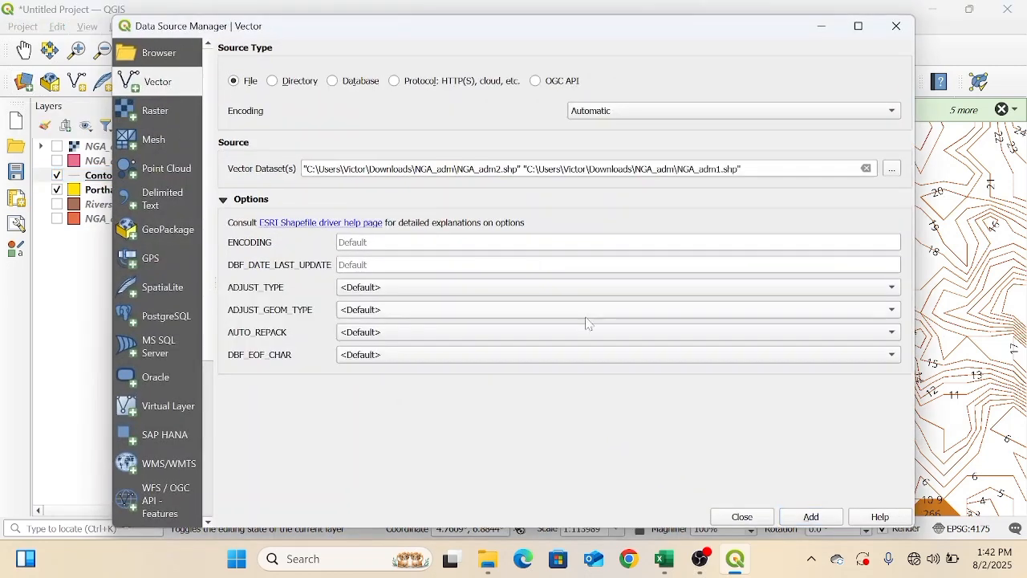
pyautogui.click(899, 172)
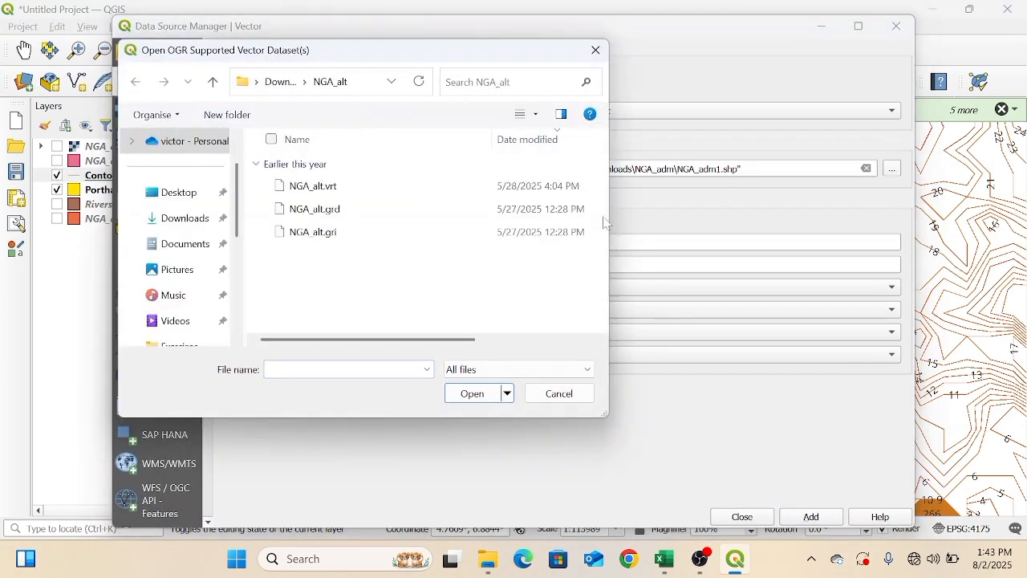
pyautogui.click(201, 229)
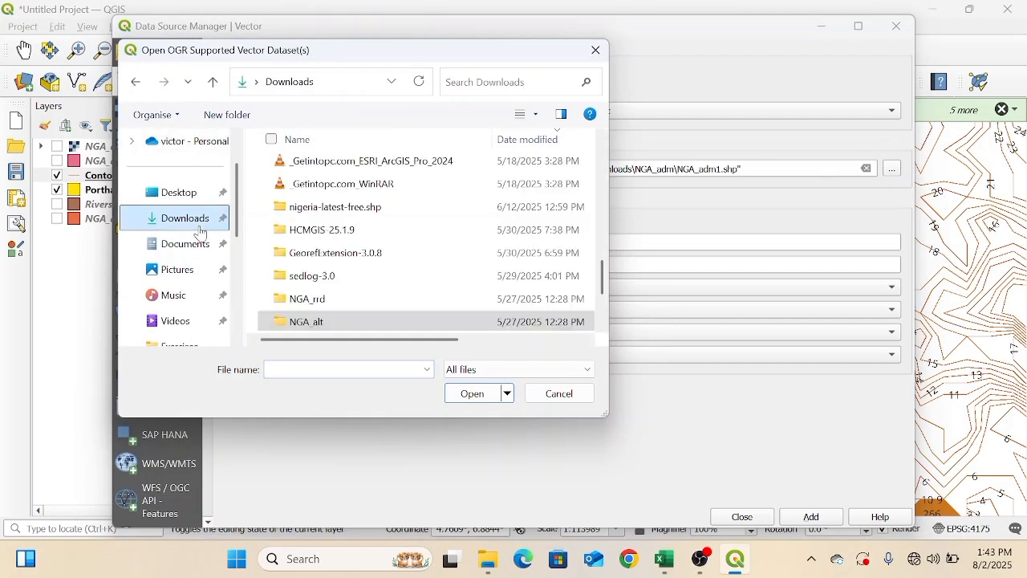
pyautogui.click(602, 326)
pyautogui.click(602, 326)
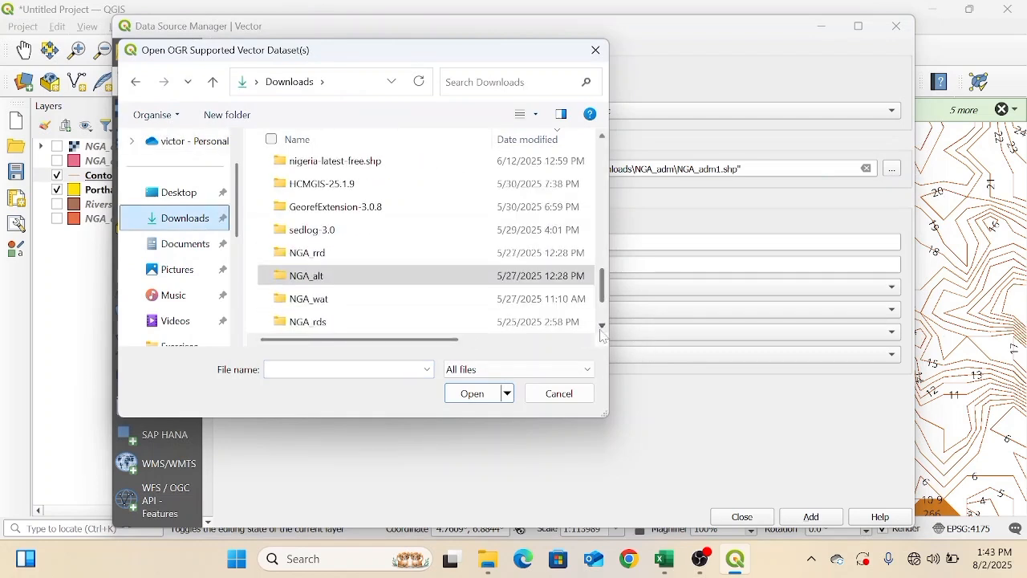
pyautogui.click(398, 309)
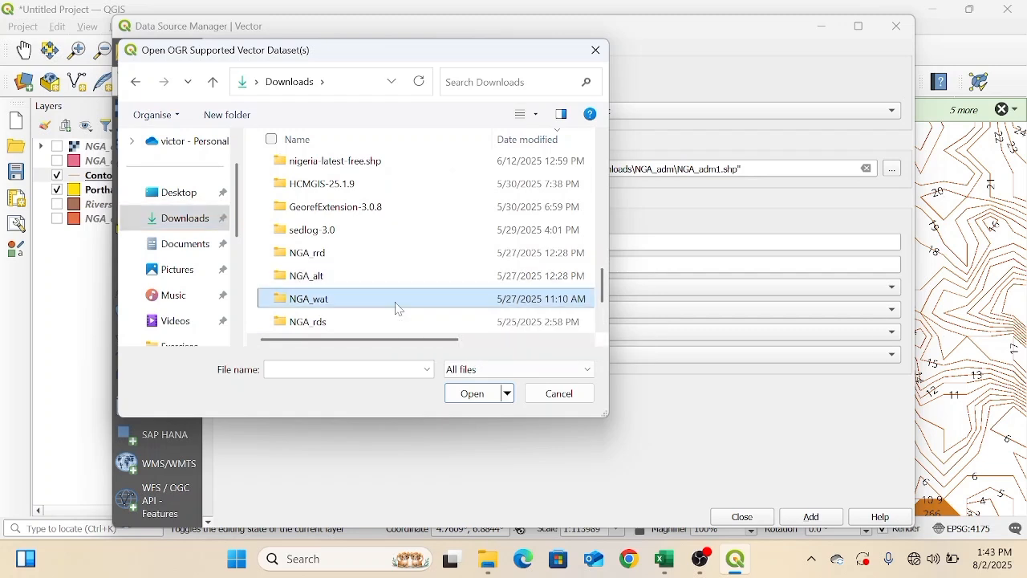
pyautogui.doubleClick(398, 308)
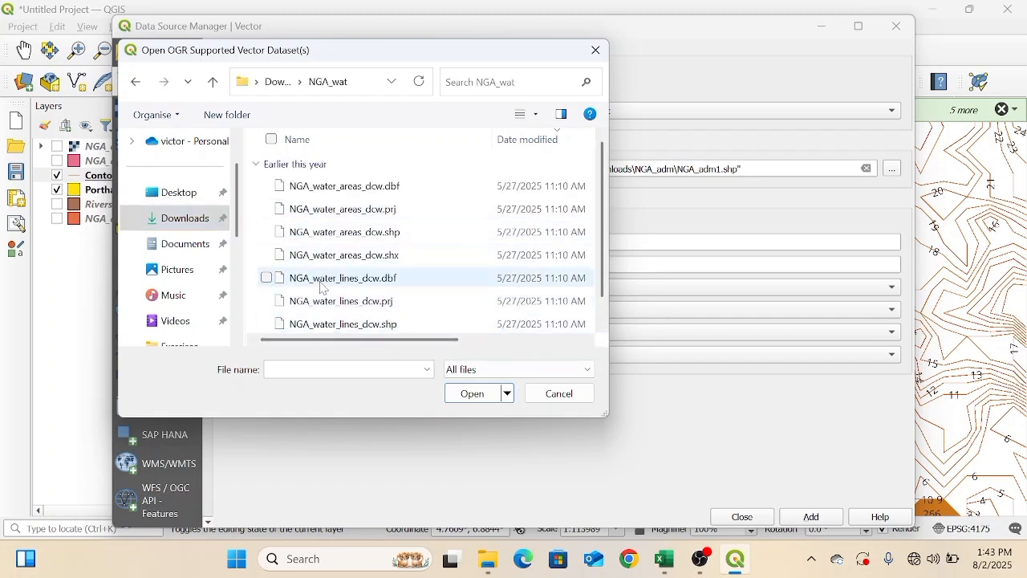
# Step: Add NGA_water_areas_dcw.shp and NGA_water_lines_dcw.shp to the project as vector layers
pyautogui.click(269, 233)
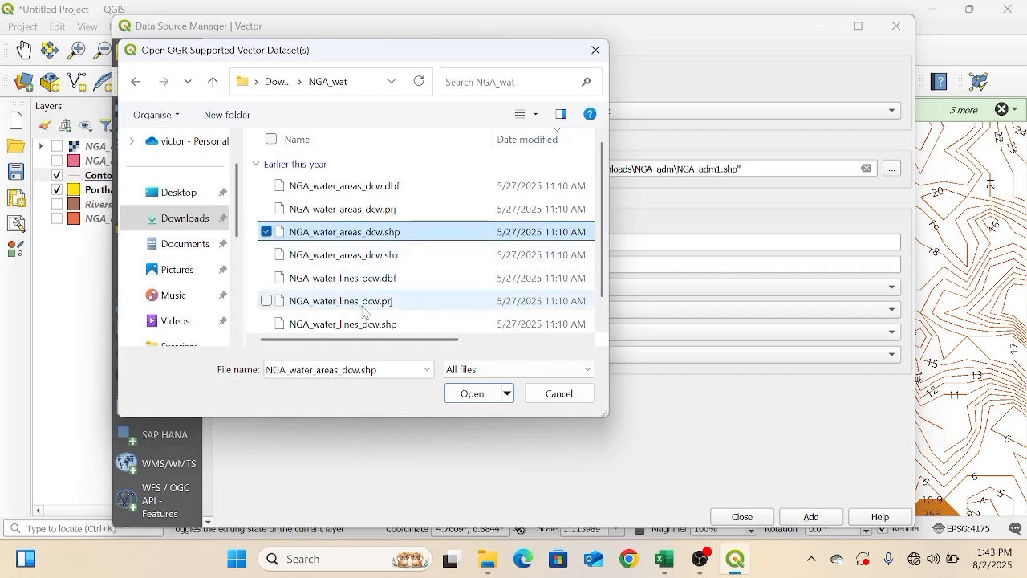
pyautogui.click(267, 325)
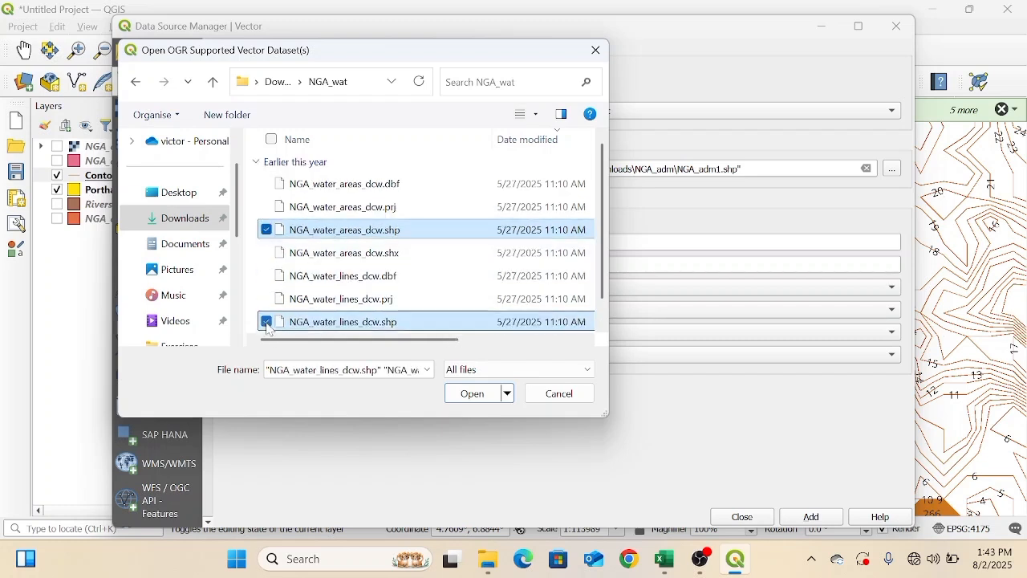
pyautogui.click(468, 395)
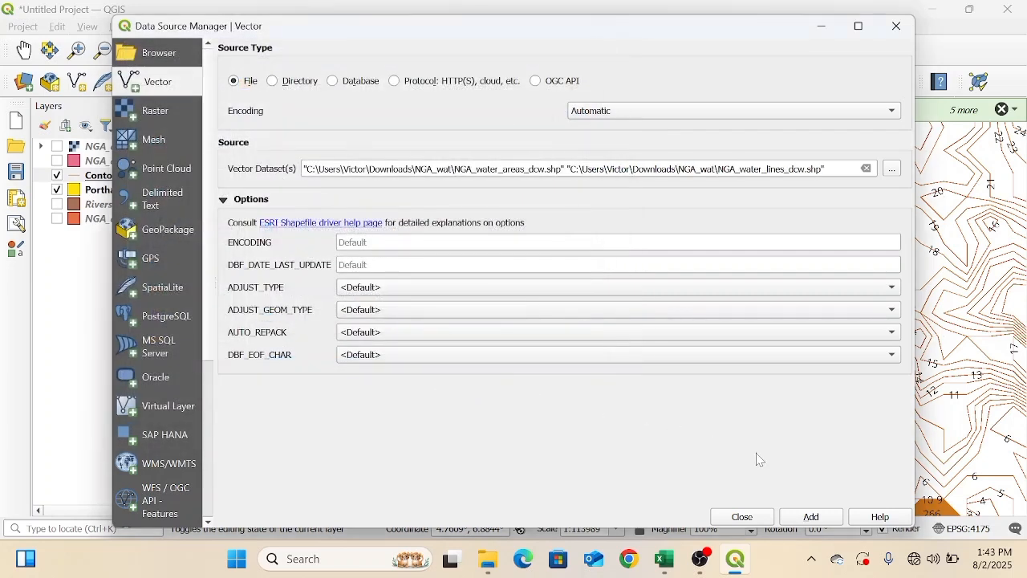
pyautogui.click(800, 523)
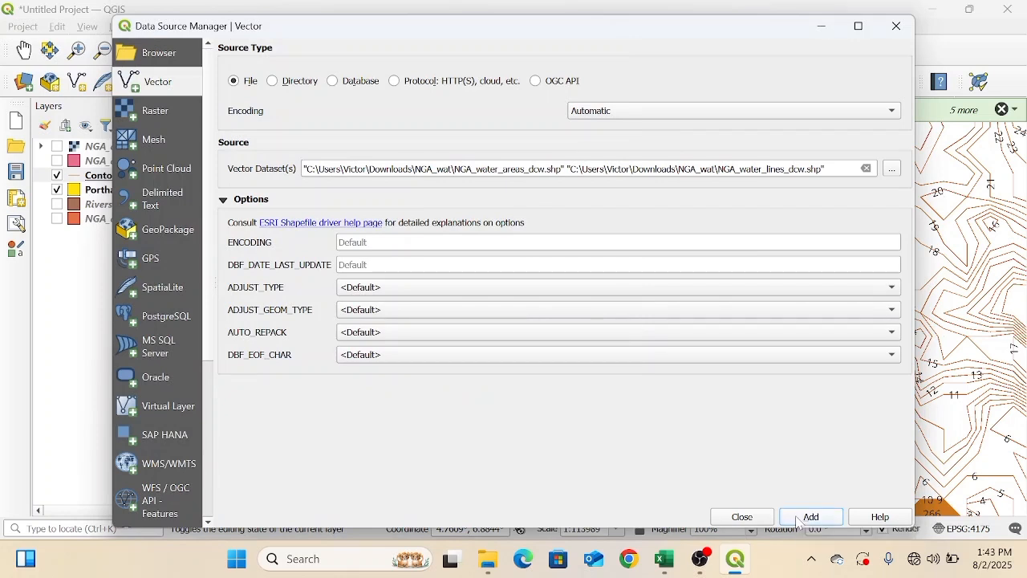
pyautogui.click(896, 26)
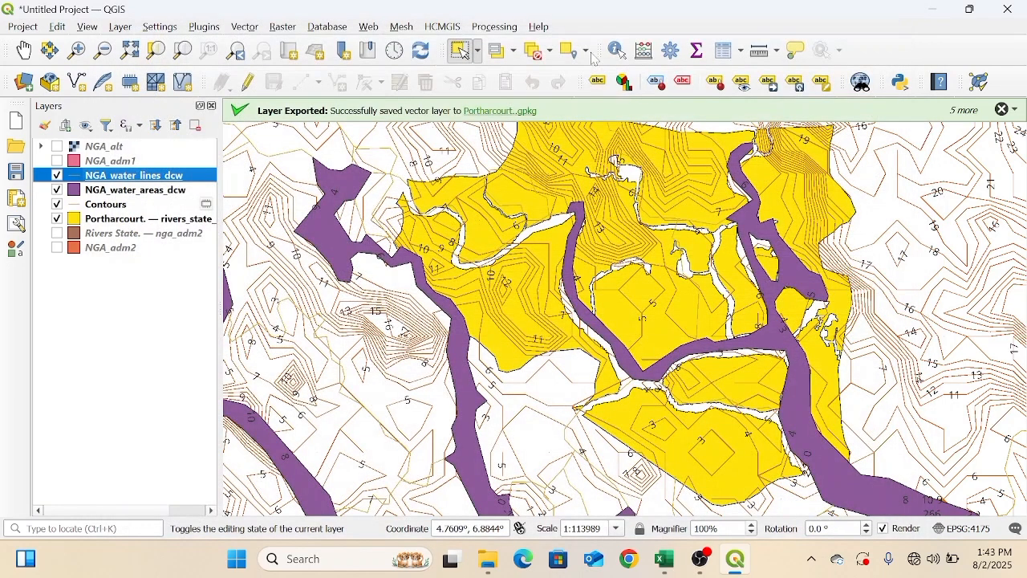
# Step: Recolor the NGA_water_lines_dcw layer with the blue from the recent colors
pyautogui.rightClick(148, 178)
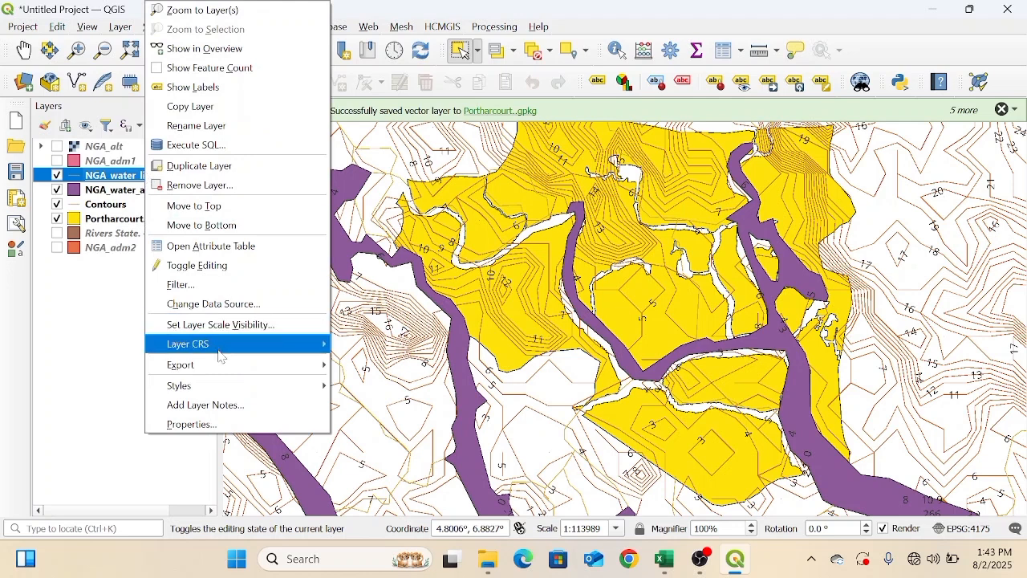
pyautogui.moveTo(214, 389)
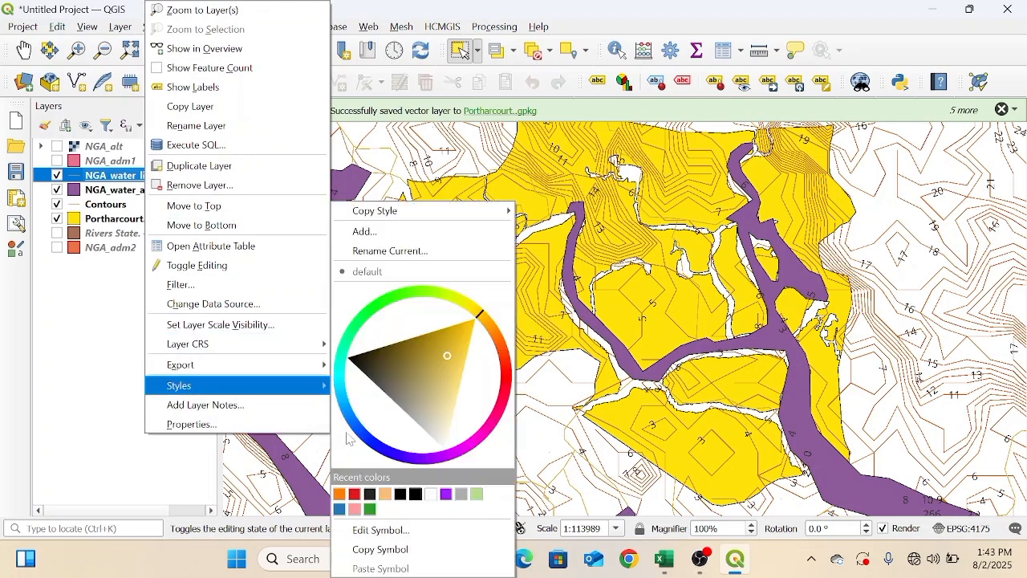
pyautogui.click(340, 509)
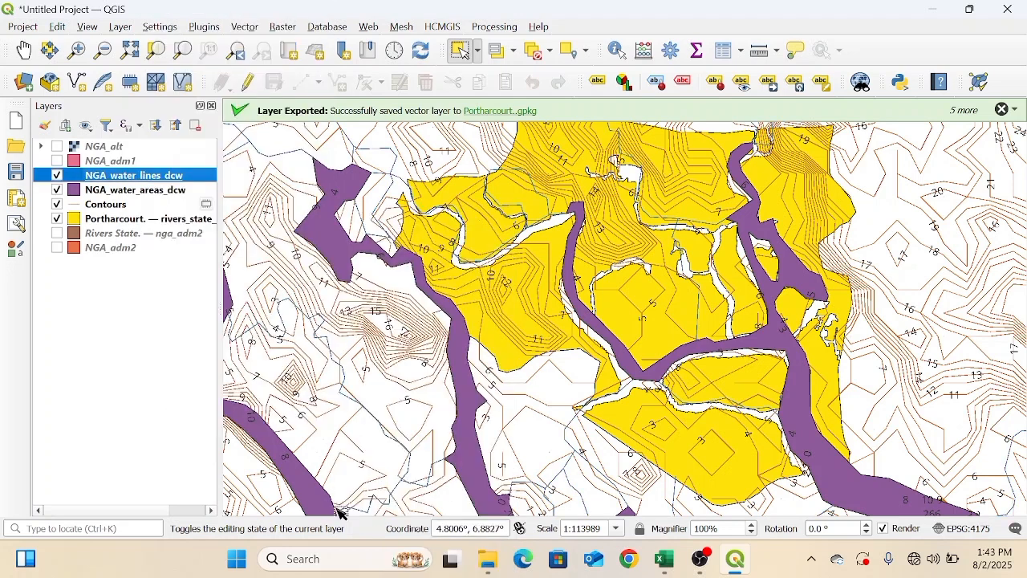
# Step: Recolor the NGA_water_areas_dcw layer with the same recent blue
pyautogui.click(131, 193)
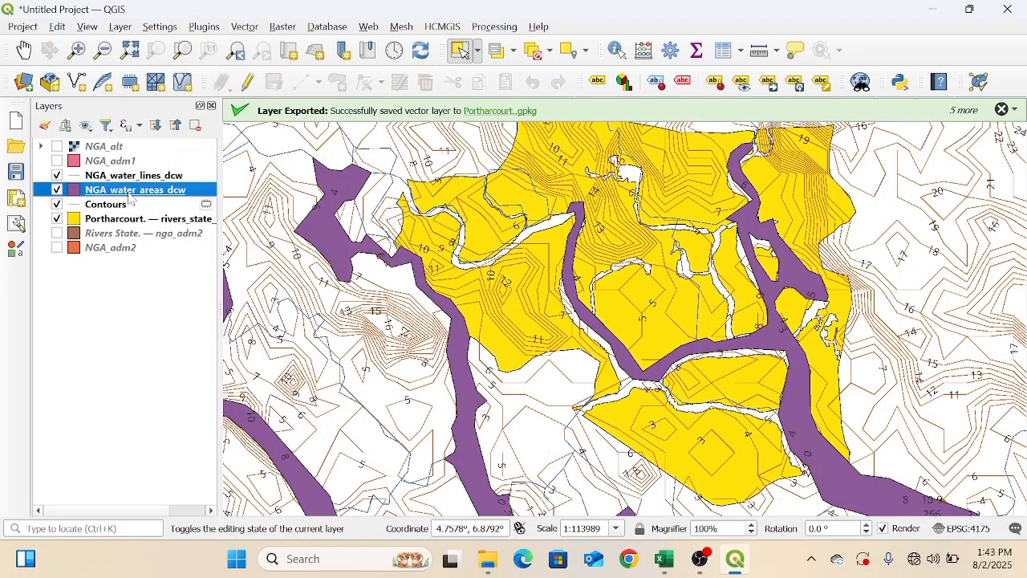
pyautogui.rightClick(130, 199)
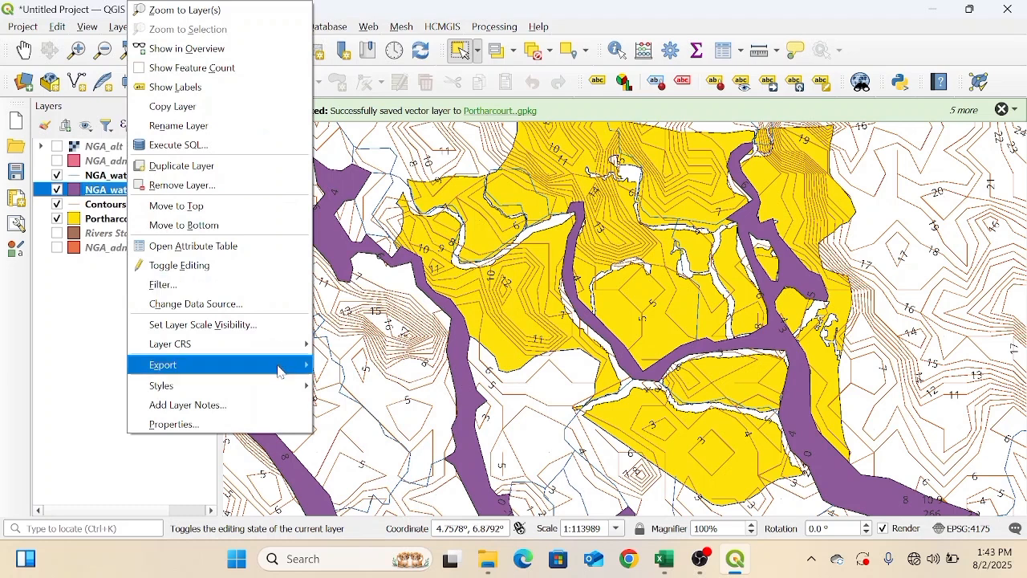
pyautogui.moveTo(273, 386)
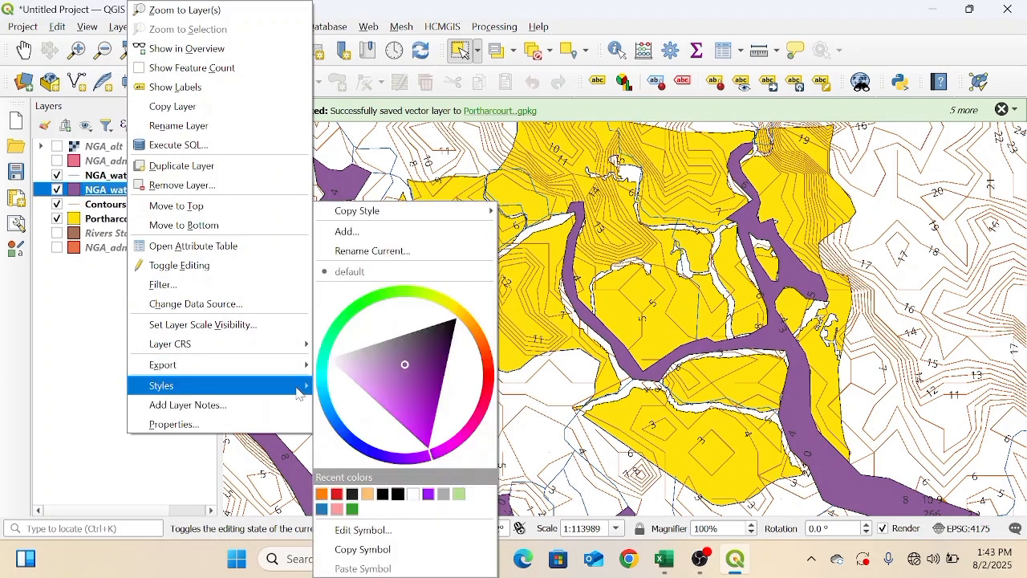
pyautogui.click(322, 509)
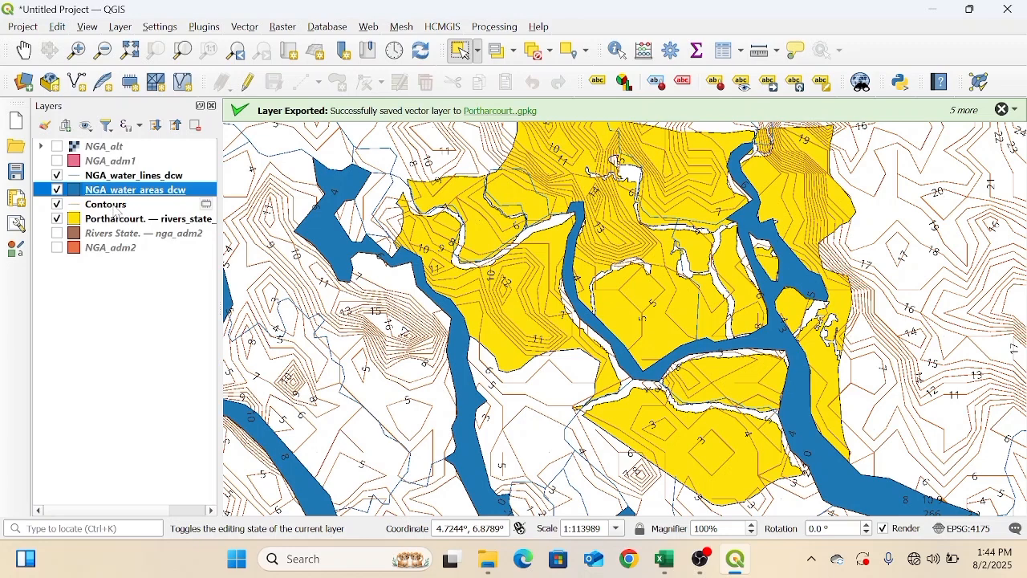
# Step: Lower the line symbol opacity of the Contours layer so the contours draw fainter
pyautogui.click(116, 207)
pyautogui.rightClick(116, 210)
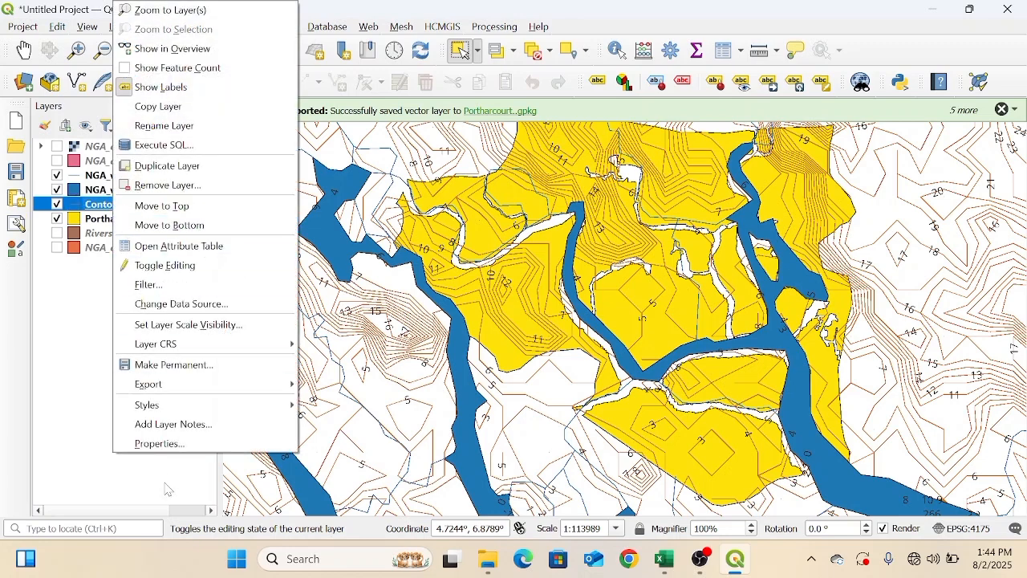
pyautogui.click(187, 442)
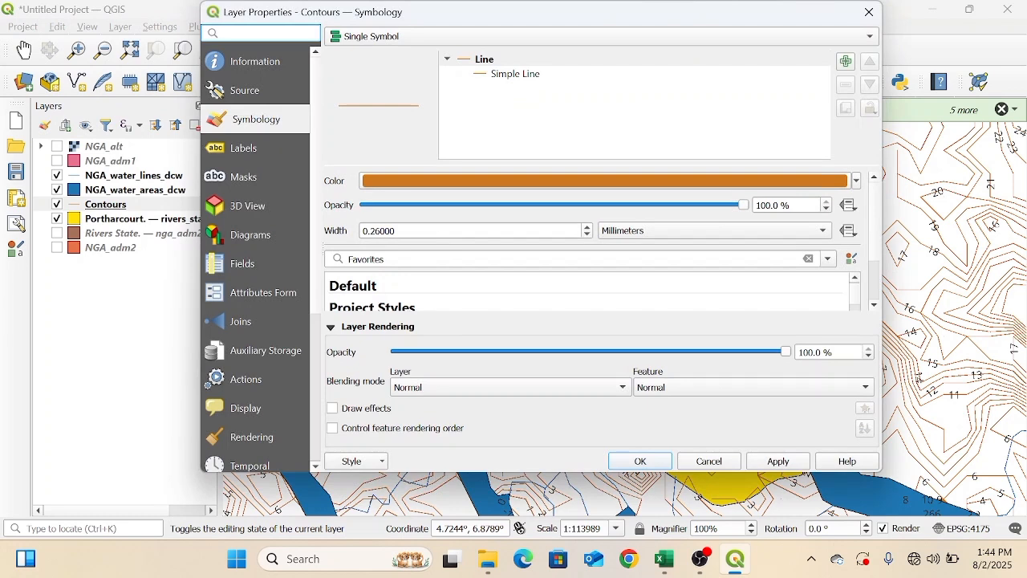
pyautogui.click(670, 207)
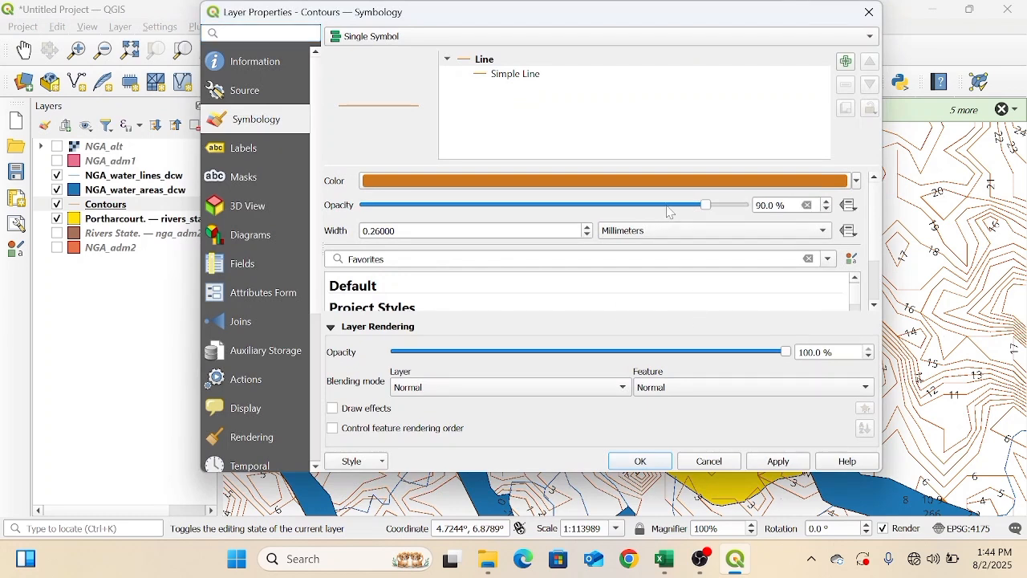
pyautogui.click(613, 207)
pyautogui.click(612, 207)
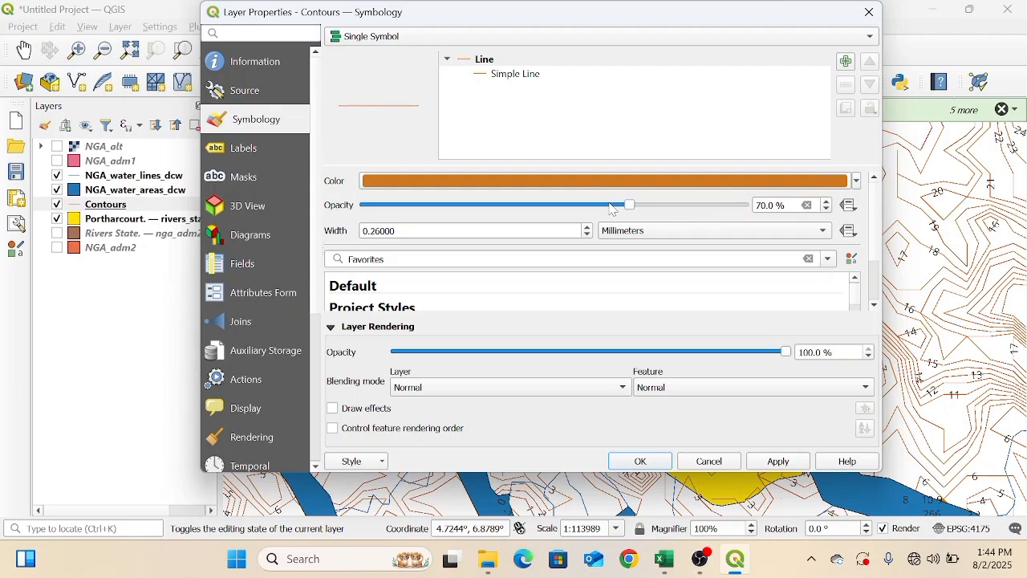
pyautogui.click(613, 207)
pyautogui.click(576, 210)
pyautogui.click(647, 464)
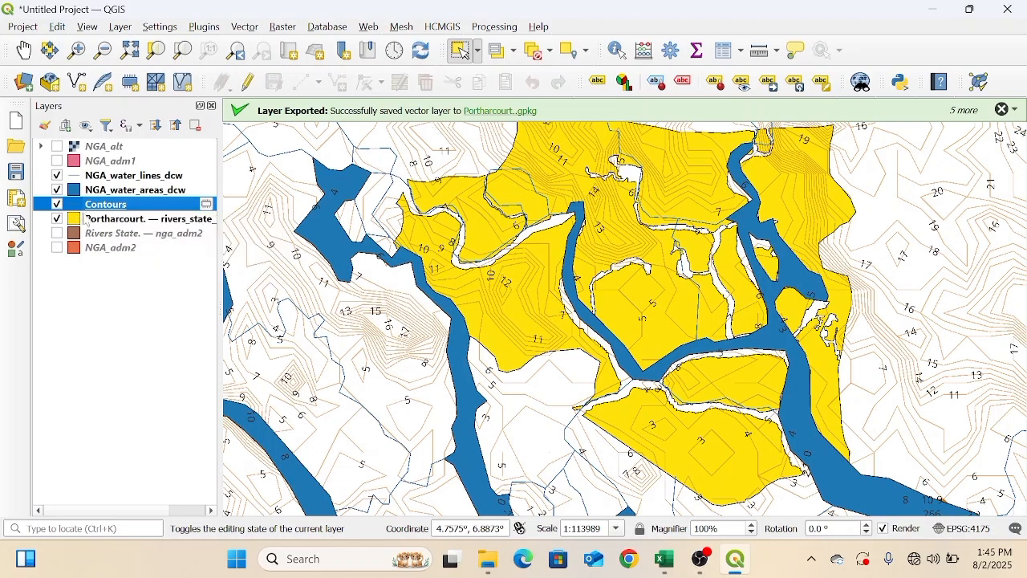
# Step: Start adding a delimited text layer and load PH Villages.csv from Documents, QGIS FILES, CSV files
pyautogui.click(24, 84)
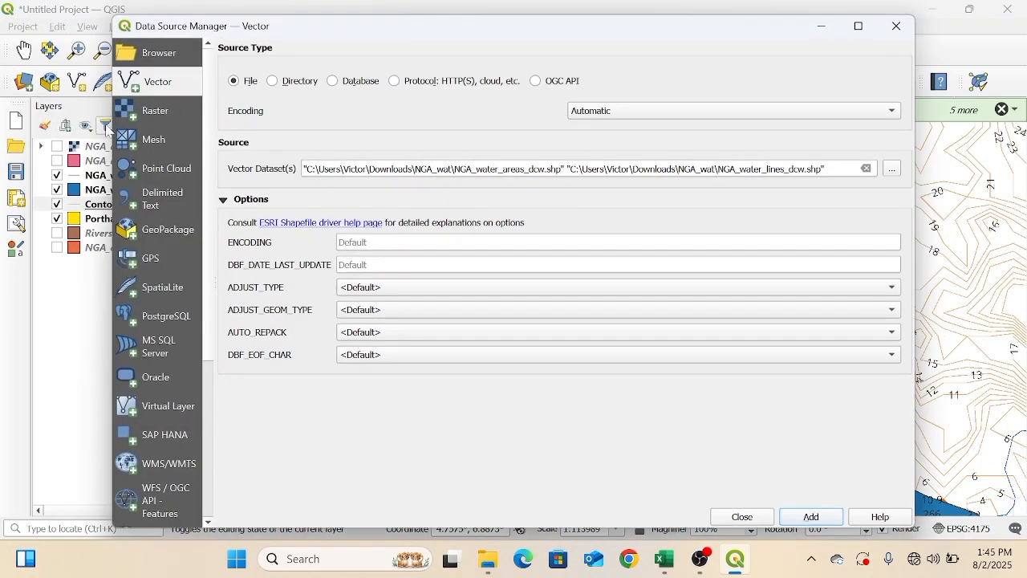
pyautogui.click(163, 212)
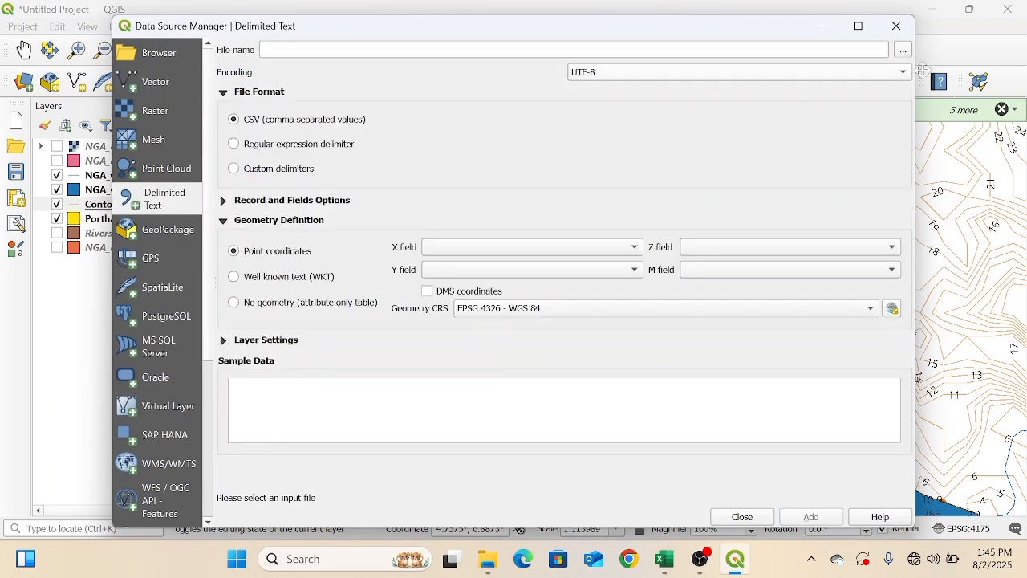
pyautogui.click(905, 49)
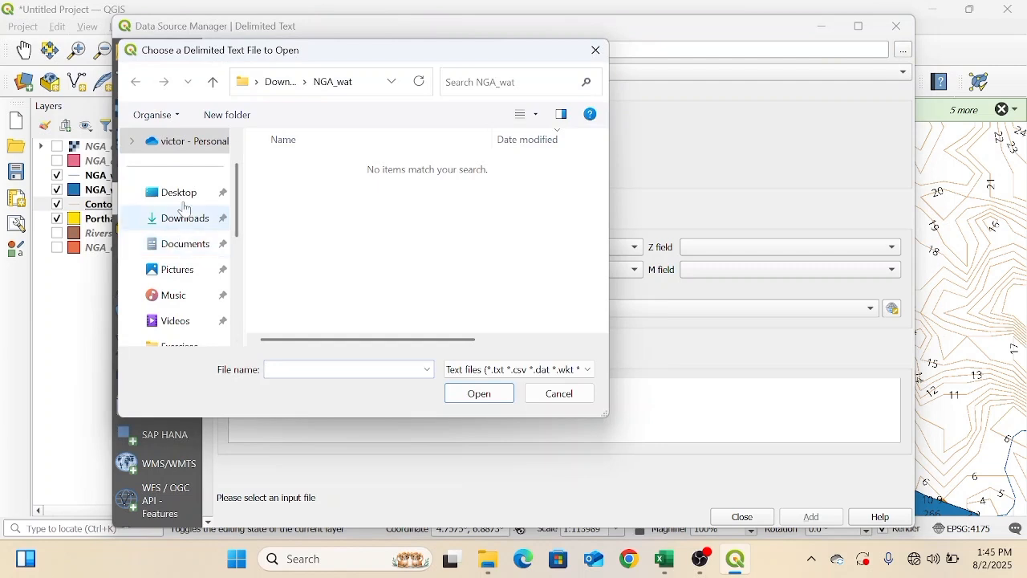
pyautogui.click(175, 255)
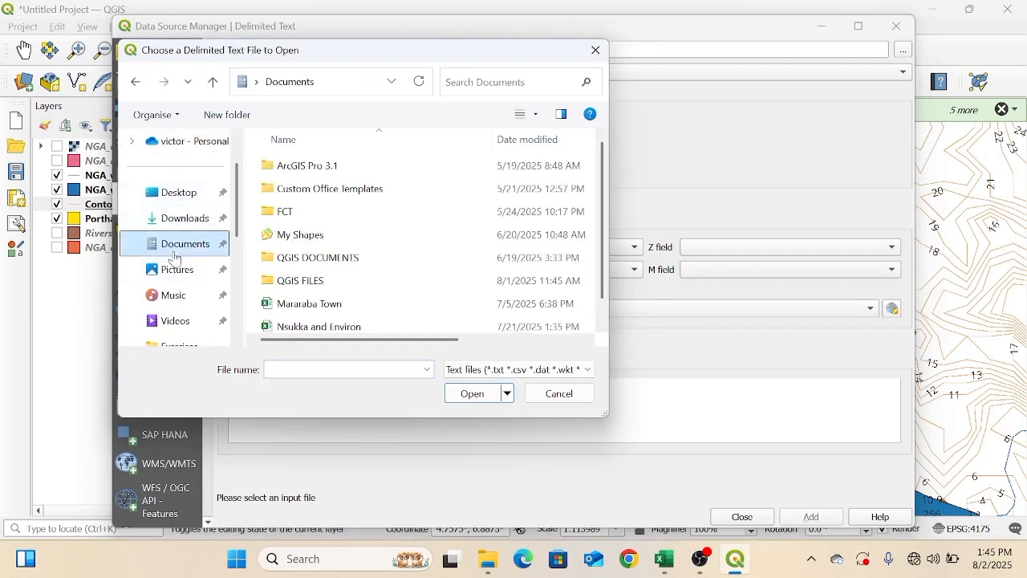
pyautogui.doubleClick(300, 282)
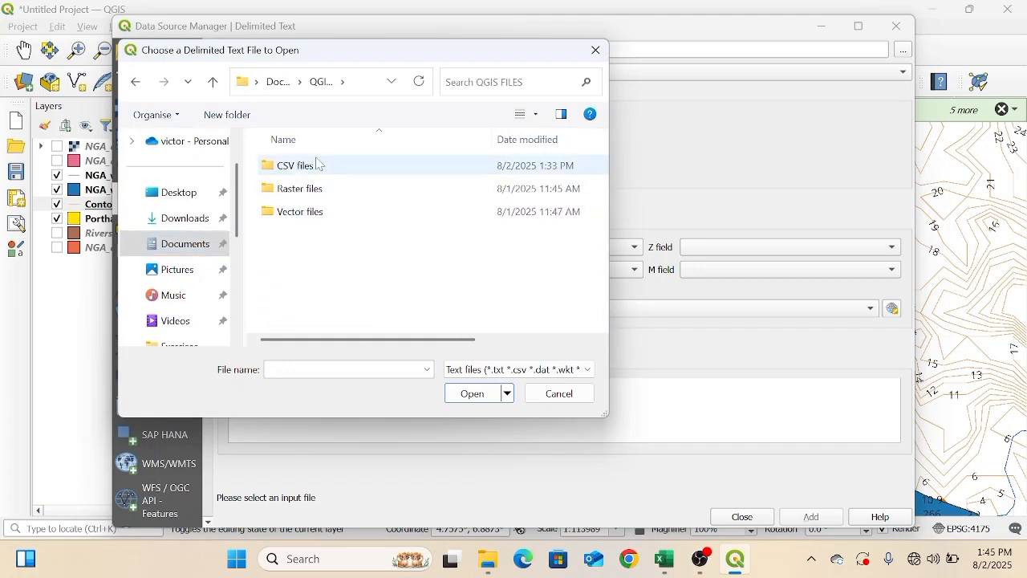
pyautogui.doubleClick(319, 165)
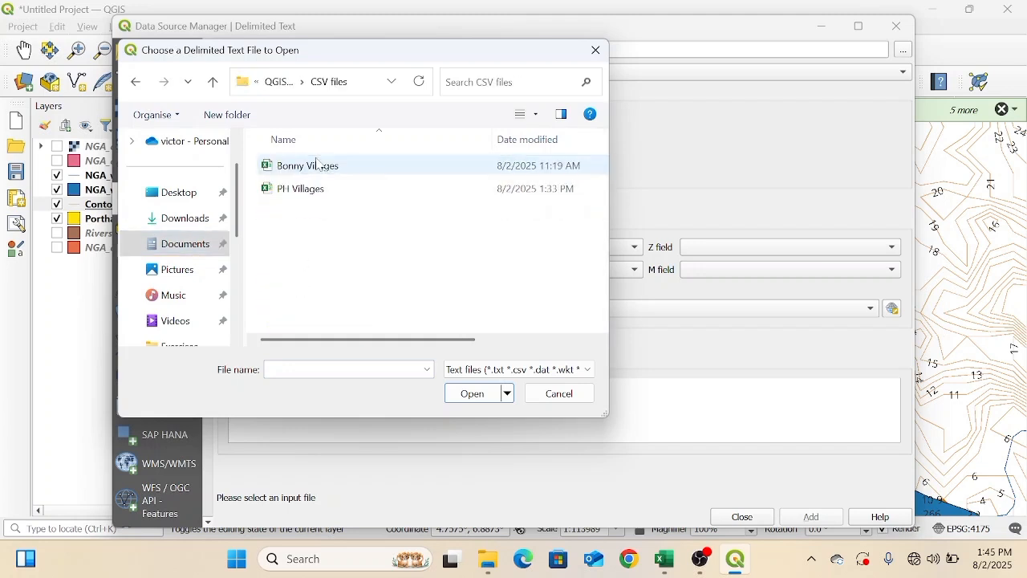
pyautogui.doubleClick(315, 193)
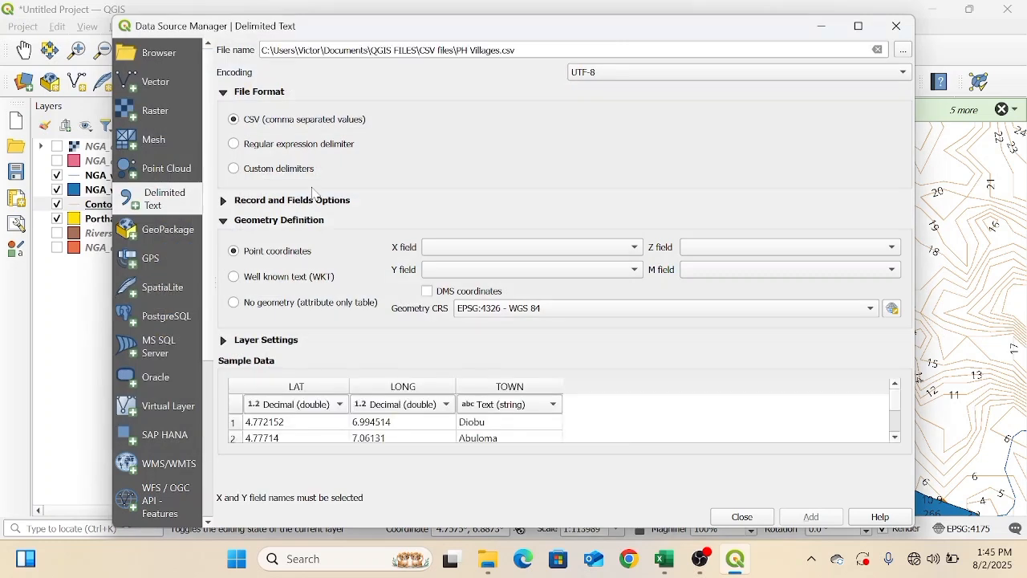
# Step: Define the point geometry with LONG as X field, LAT as Y field and EPSG:4326 - WGS 84 as CRS
pyautogui.click(628, 248)
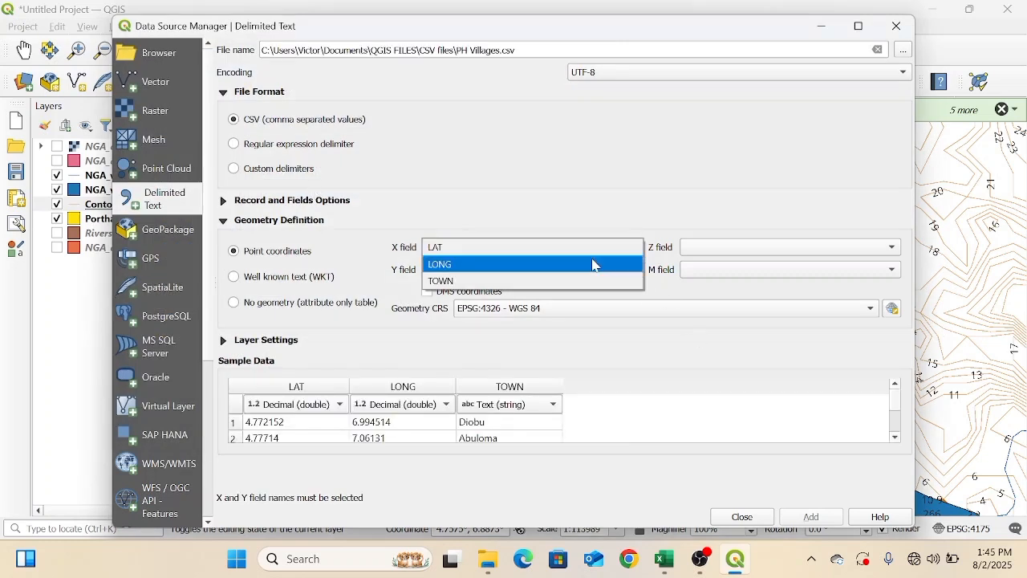
pyautogui.click(595, 265)
pyautogui.click(599, 270)
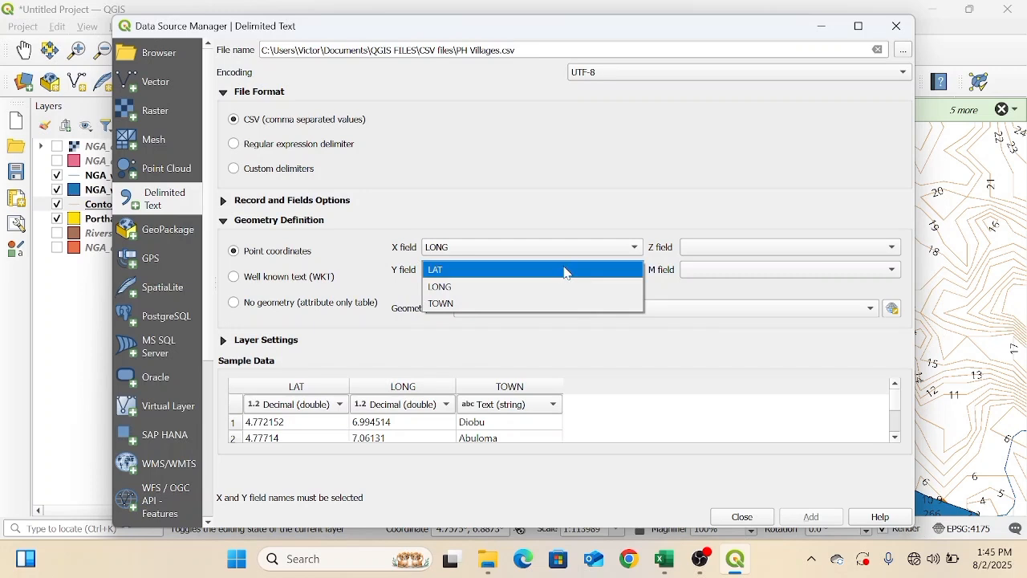
pyautogui.click(568, 271)
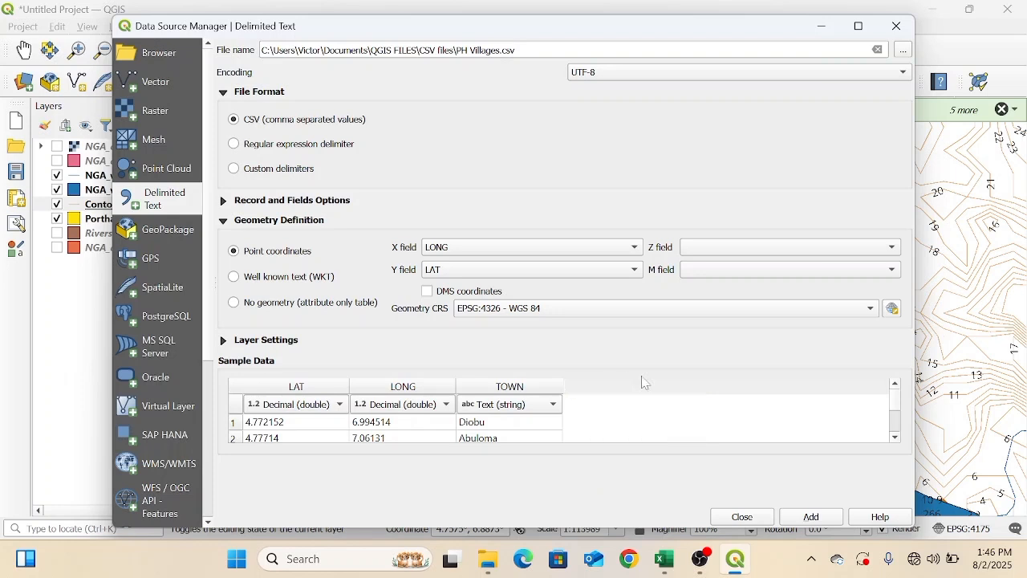
pyautogui.click(767, 315)
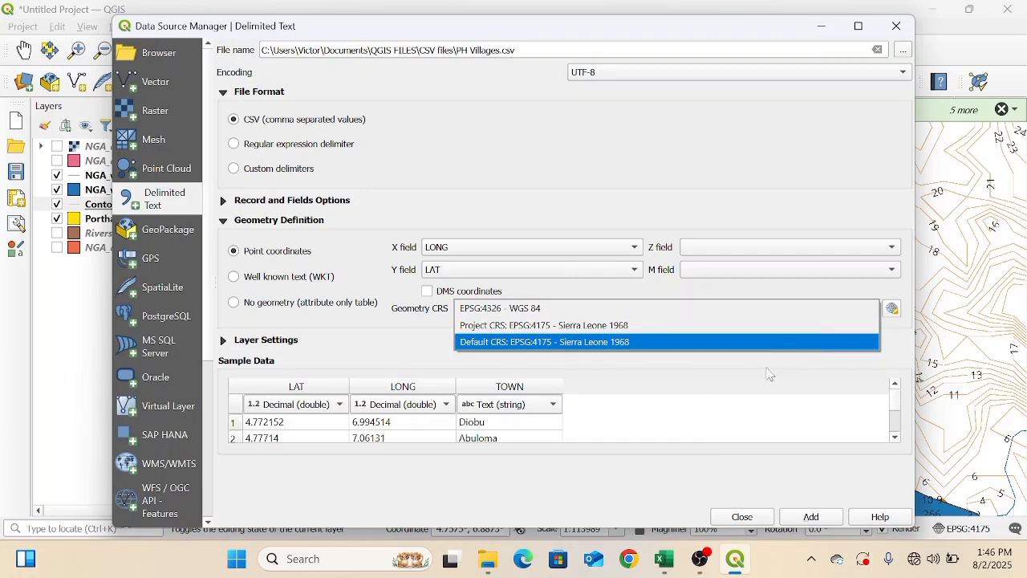
pyautogui.click(783, 315)
pyautogui.click(783, 315)
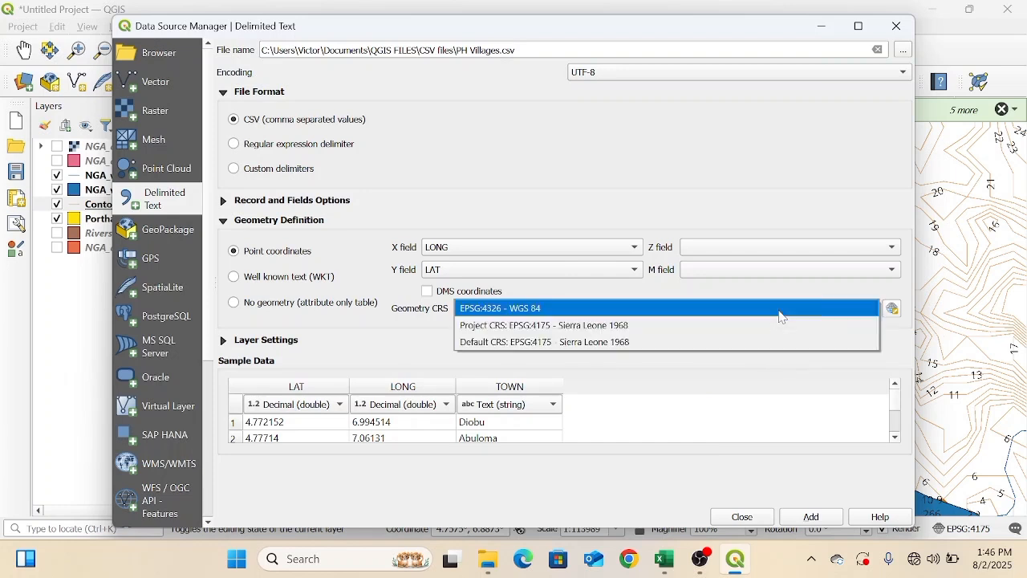
pyautogui.click(782, 316)
pyautogui.click(783, 315)
pyautogui.click(840, 387)
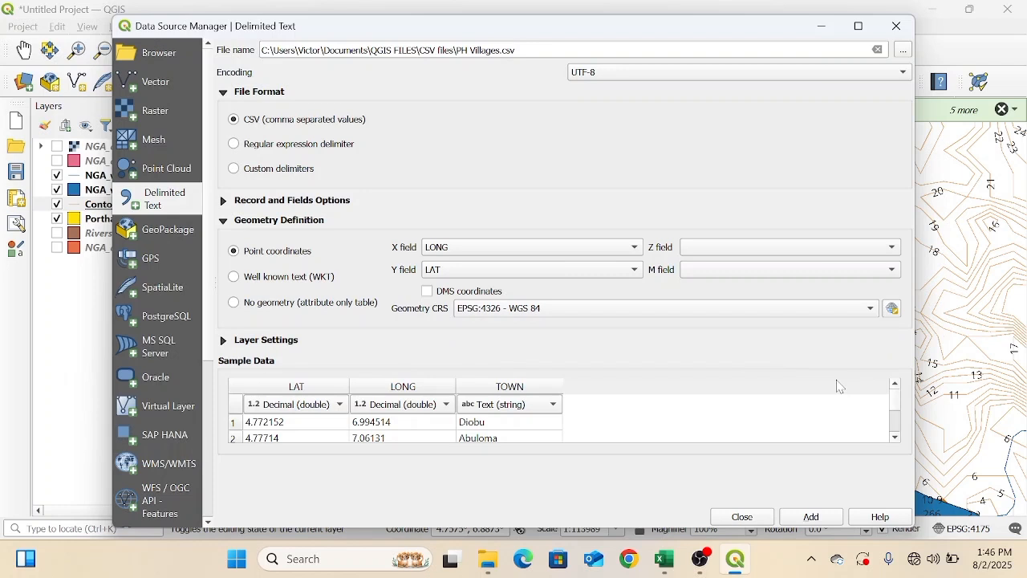
pyautogui.click(874, 312)
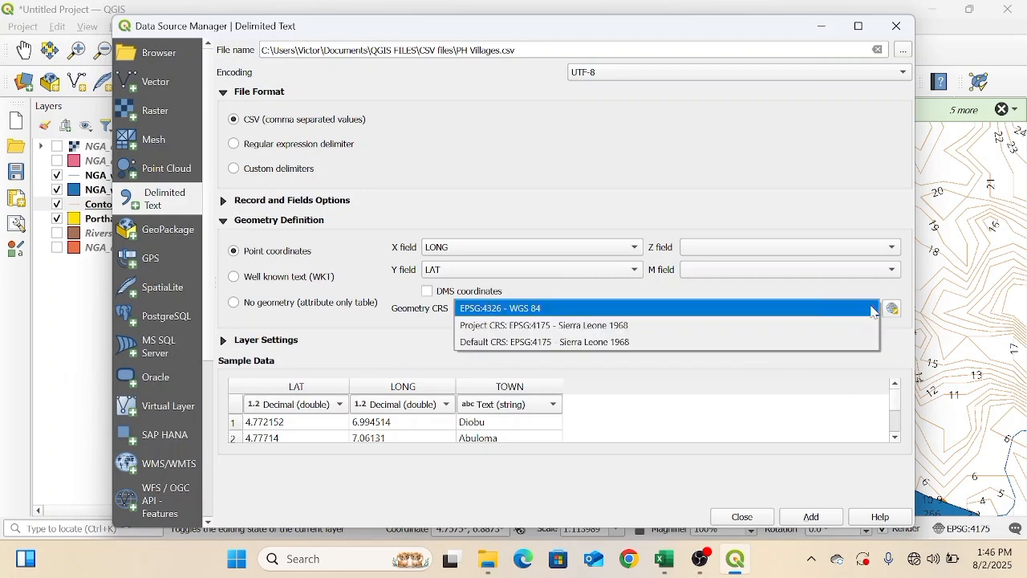
pyautogui.click(874, 313)
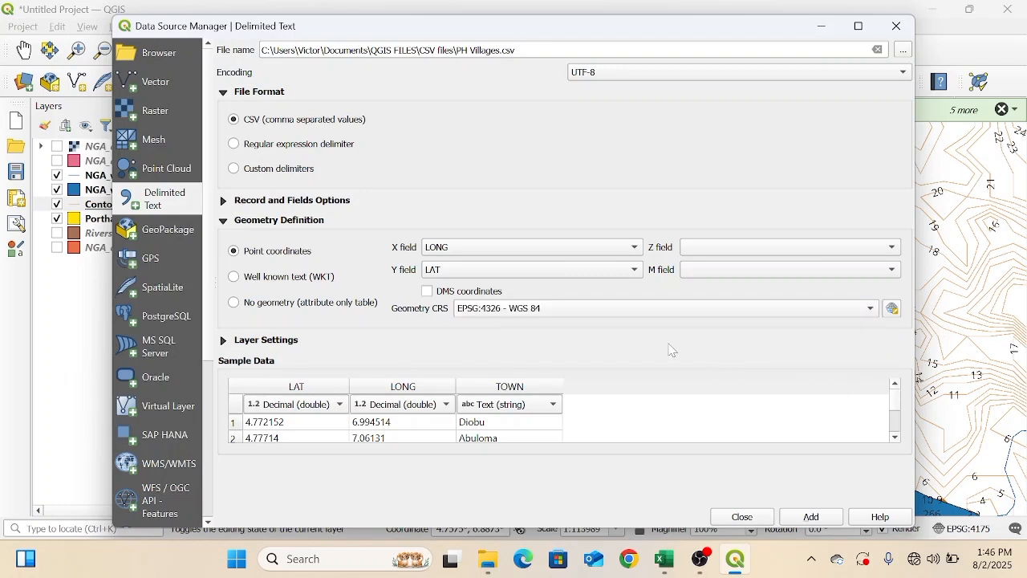
# Step: Add the PH Villages point layer to the project and move it above NGA_water_lines_dcw in the layer order
pyautogui.click(811, 517)
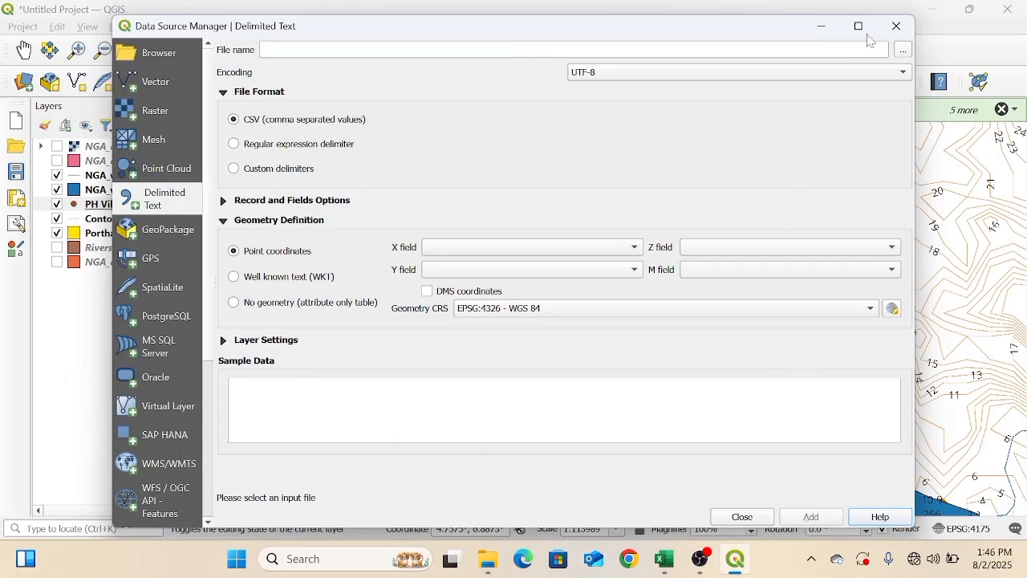
pyautogui.click(898, 30)
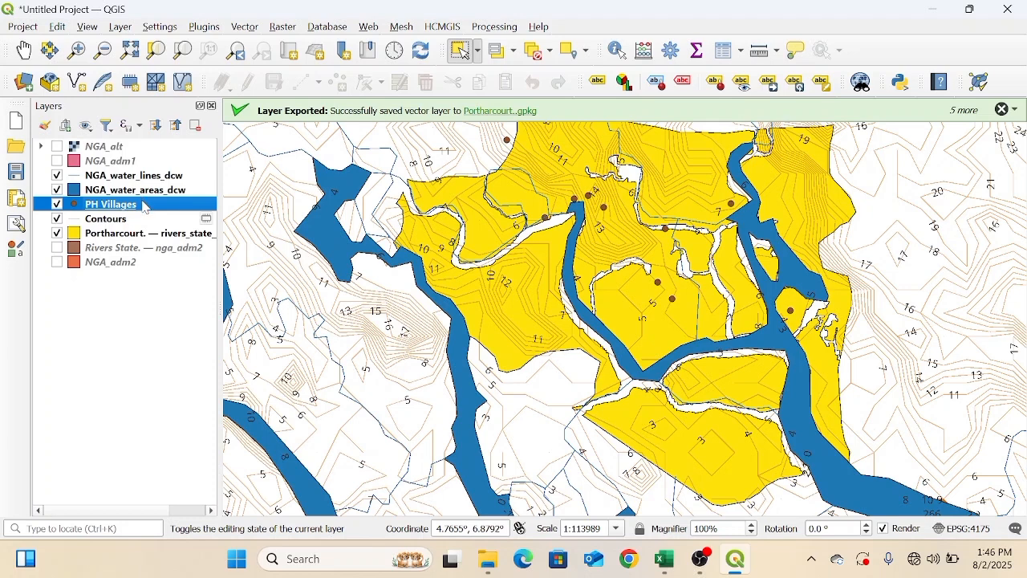
pyautogui.moveTo(144, 207); pyautogui.dragTo(163, 174)
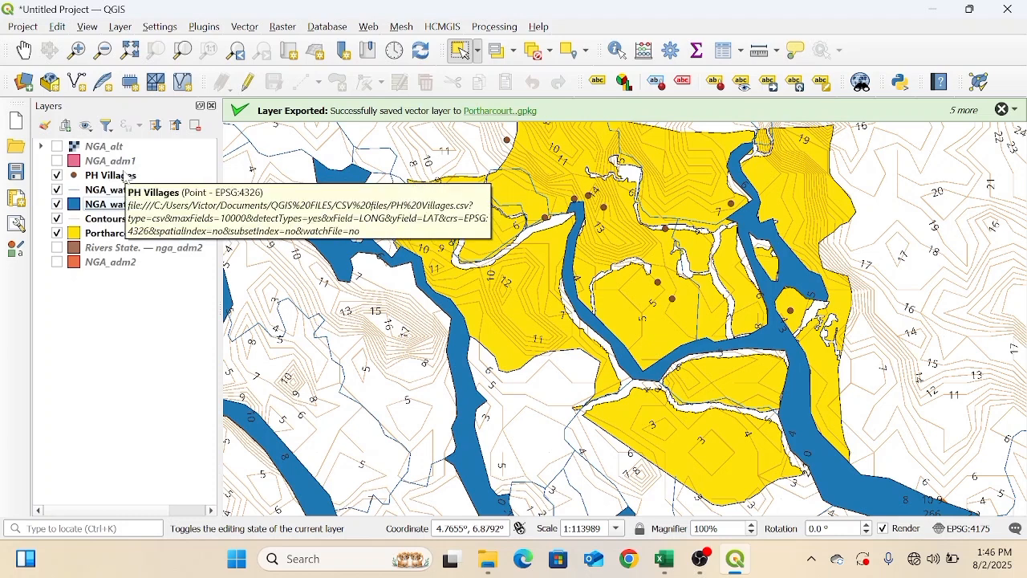
# Step: Style the PH Villages points with the dot black symbol at a size of 3.2 millimeters
pyautogui.rightClick(127, 176)
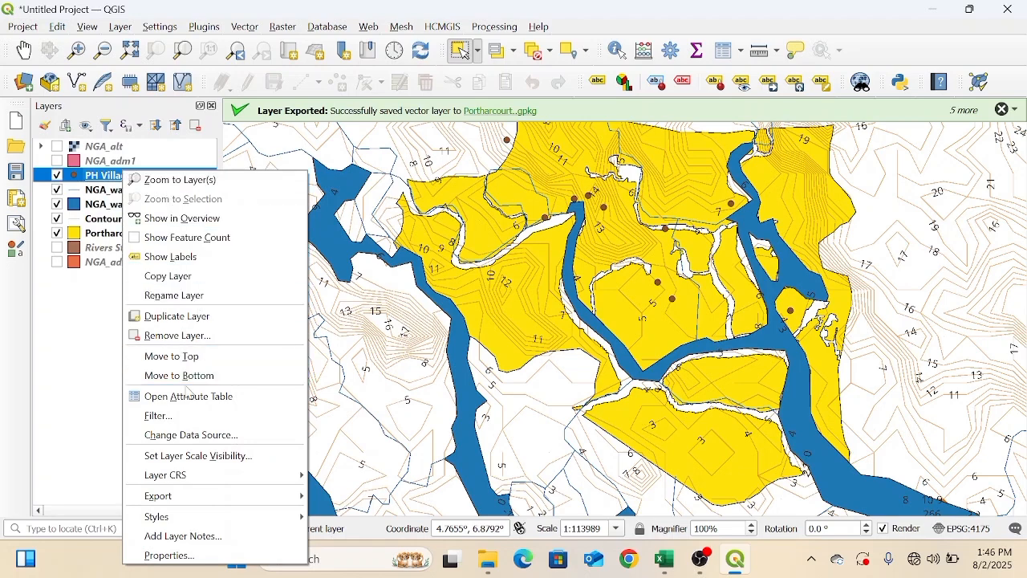
pyautogui.click(171, 555)
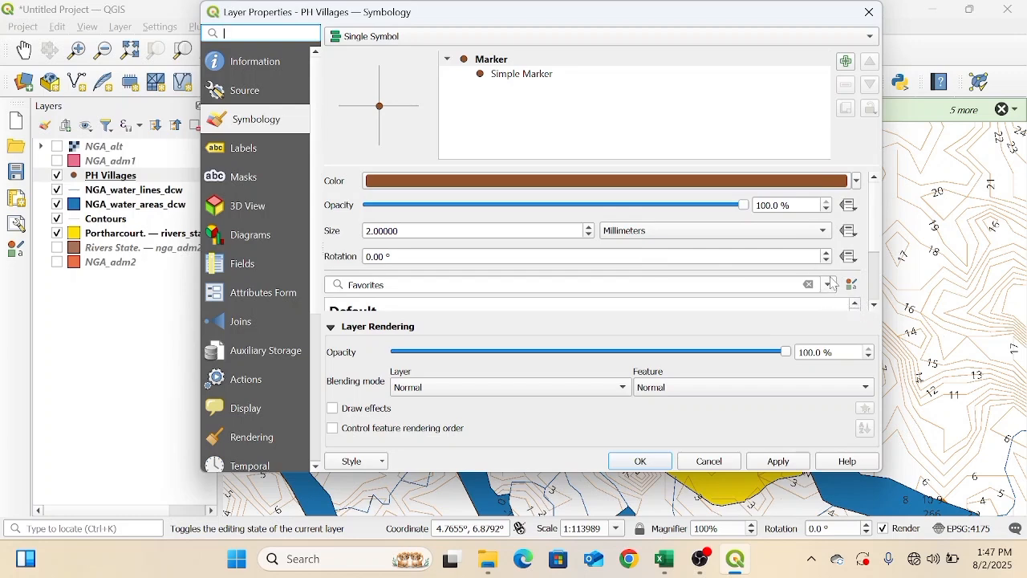
pyautogui.scroll(-5, 874, 311)
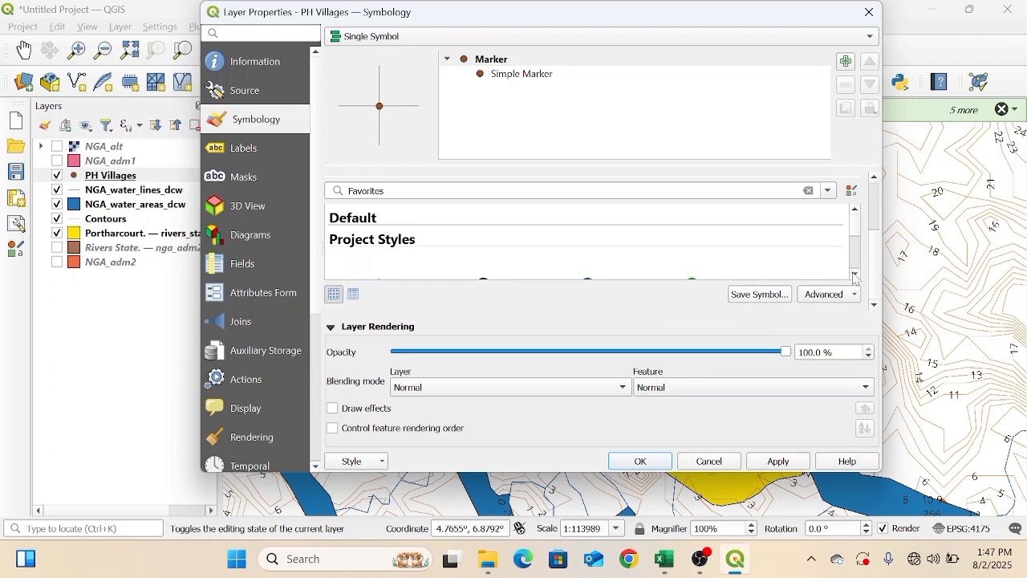
pyautogui.click(855, 274)
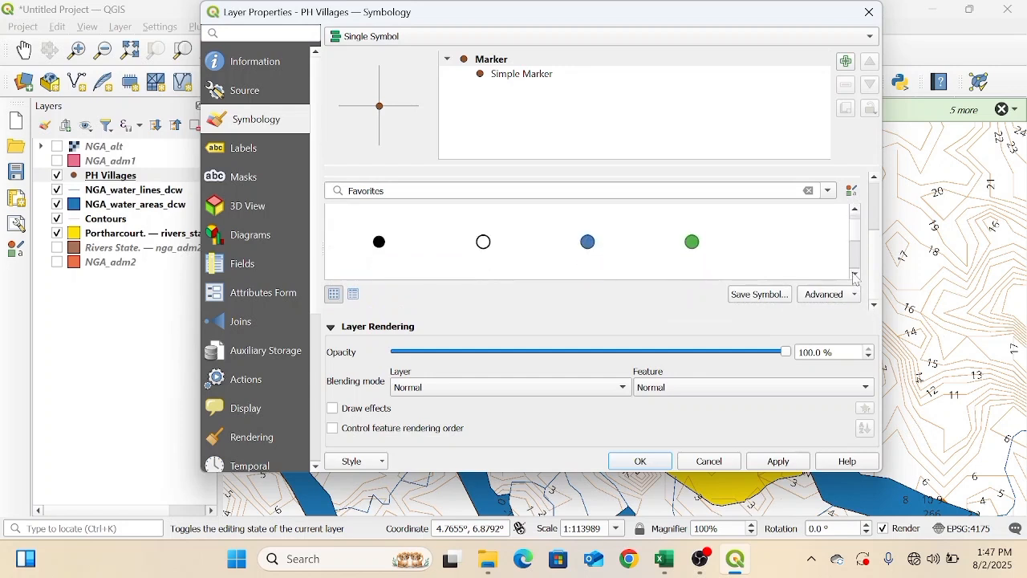
pyautogui.click(379, 243)
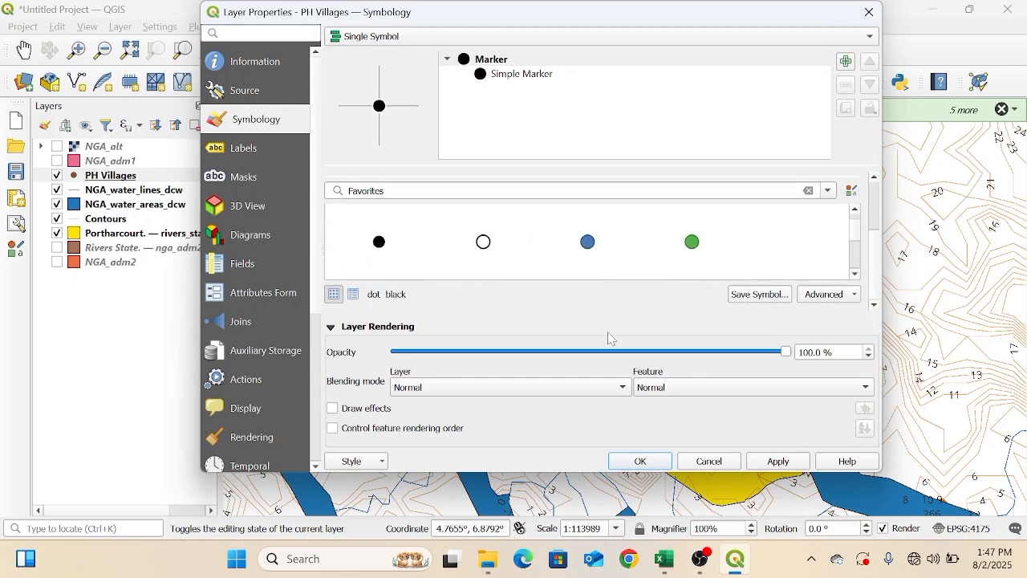
pyautogui.click(875, 178)
pyautogui.click(874, 178)
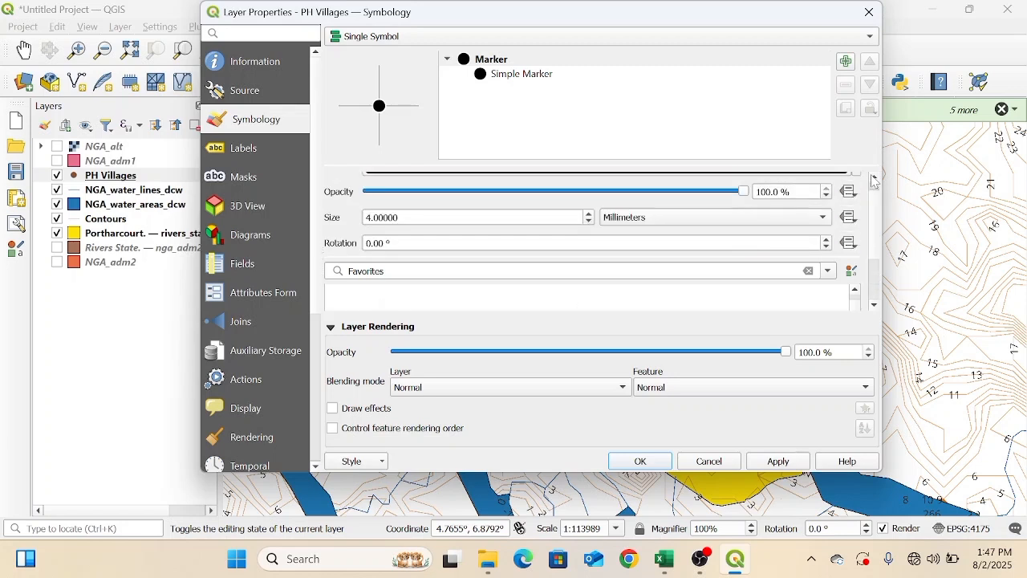
pyautogui.click(591, 222)
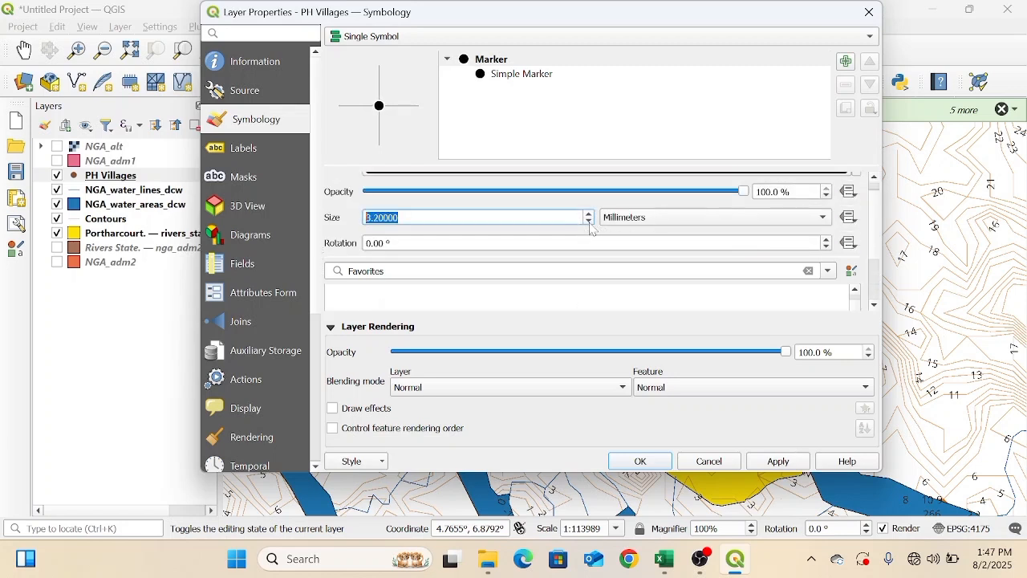
# Step: Set single labels for the PH Villages layer using the TOWN field
pyautogui.click(256, 150)
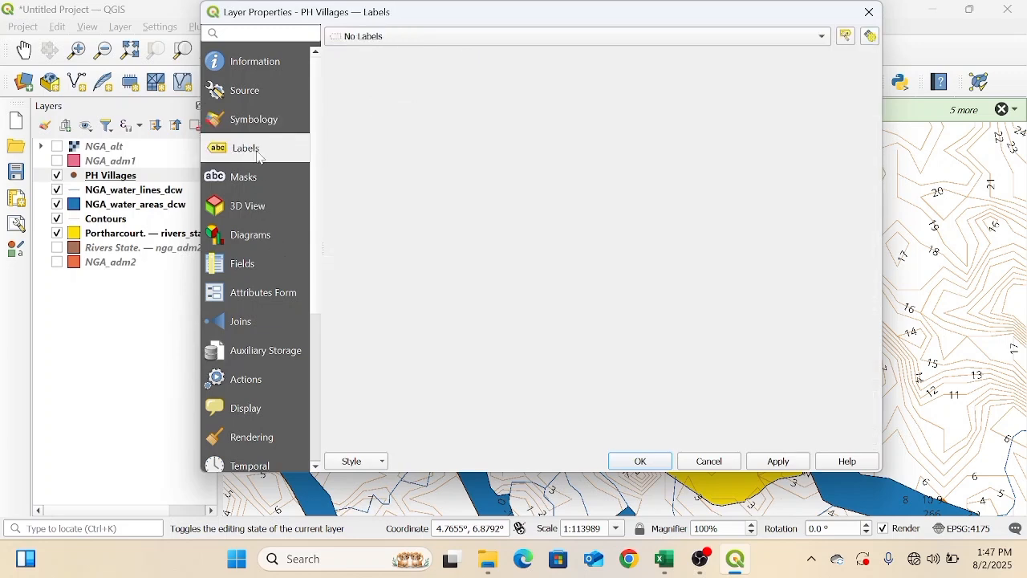
pyautogui.click(537, 41)
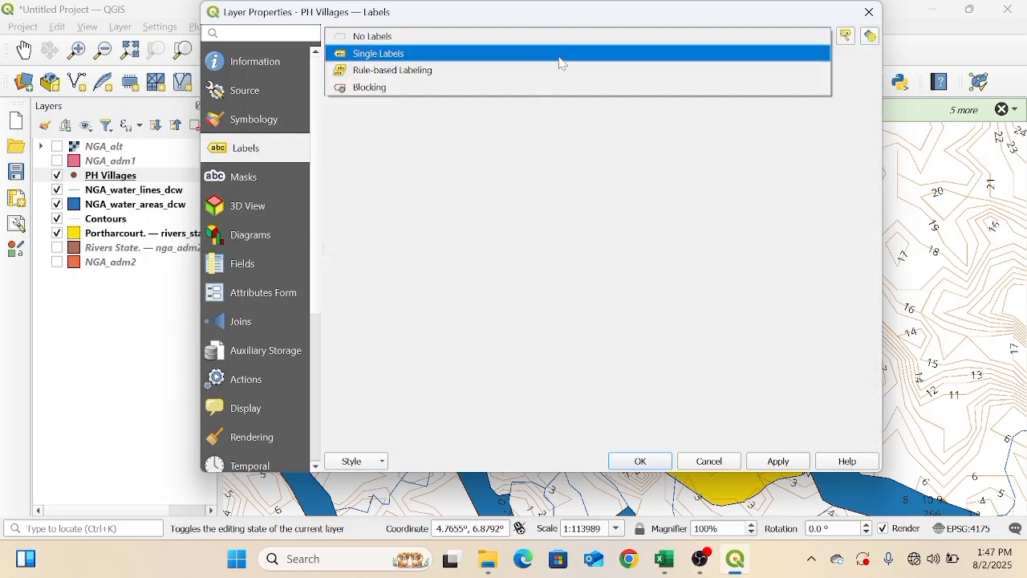
pyautogui.click(561, 54)
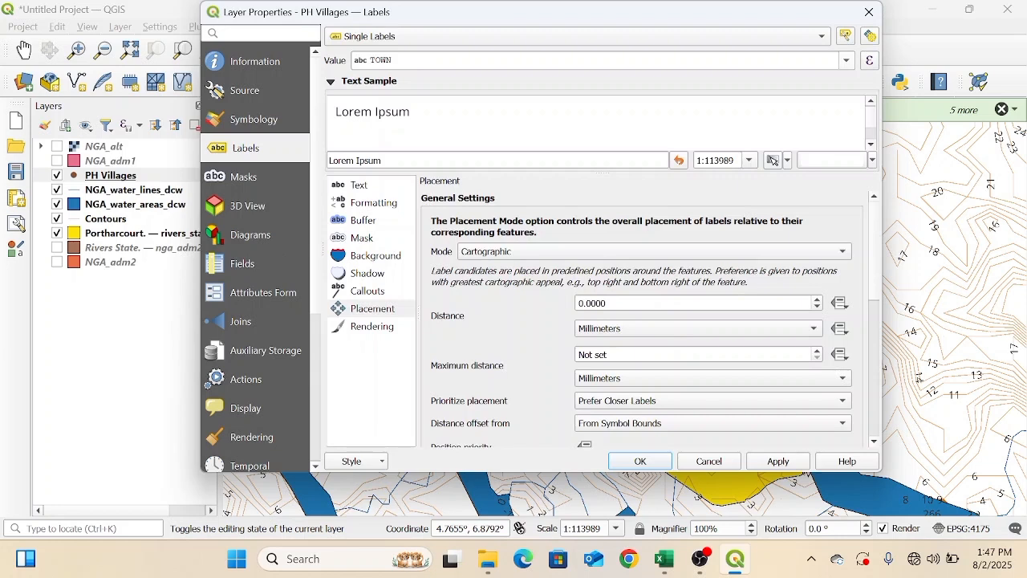
pyautogui.click(845, 62)
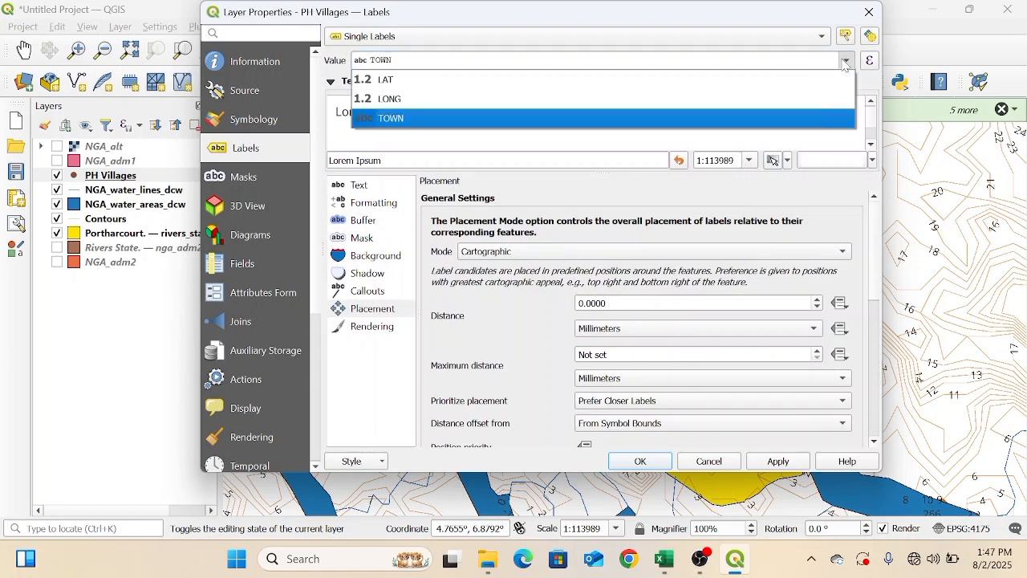
pyautogui.click(814, 118)
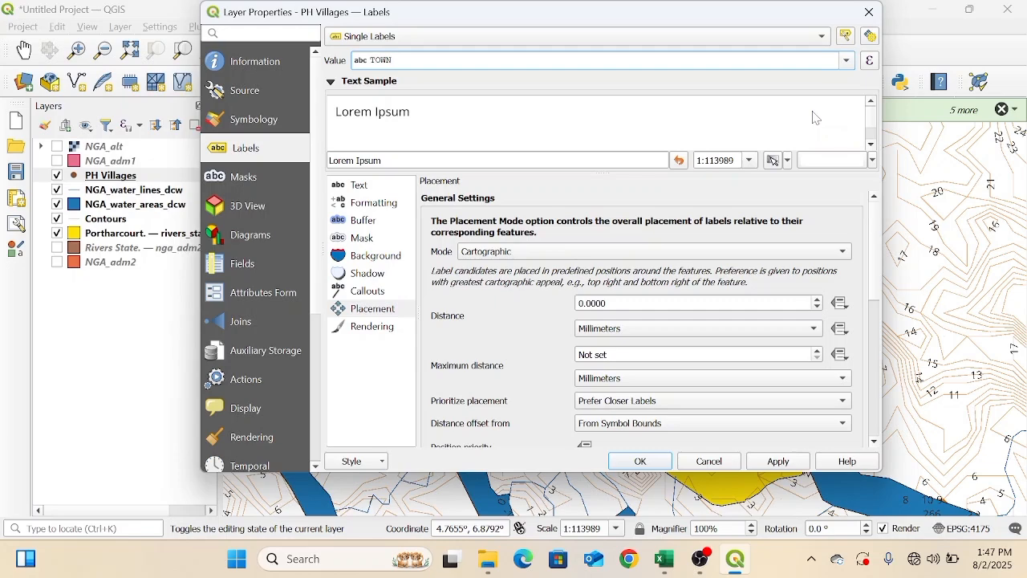
# Step: Apply the label settings to the PH Villages layer
pyautogui.click(640, 462)
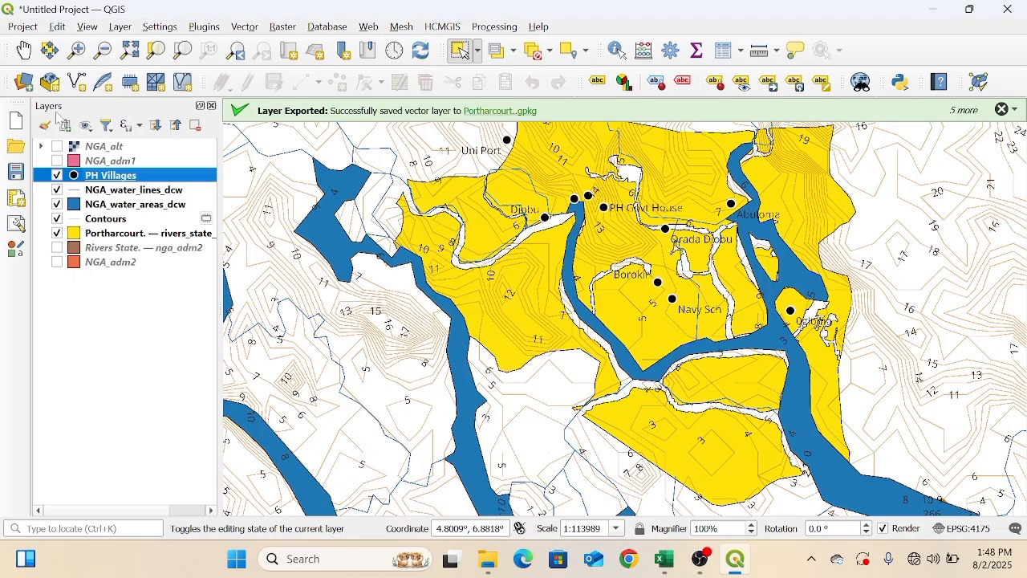
# Step: Add the NGA_roads.shp vector layer from the NGA_rds folder in Downloads to the project
pyautogui.click(24, 83)
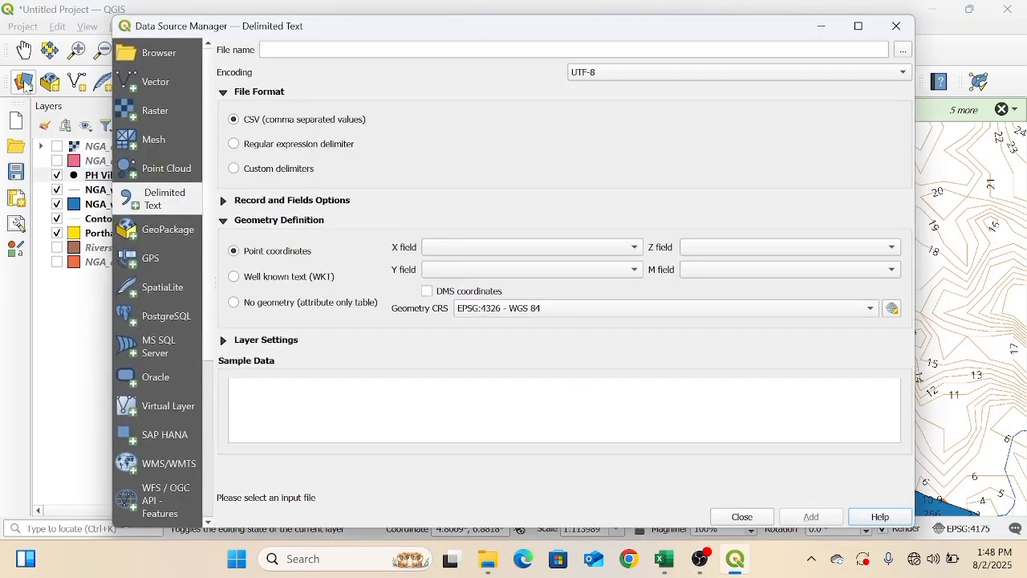
pyautogui.click(160, 82)
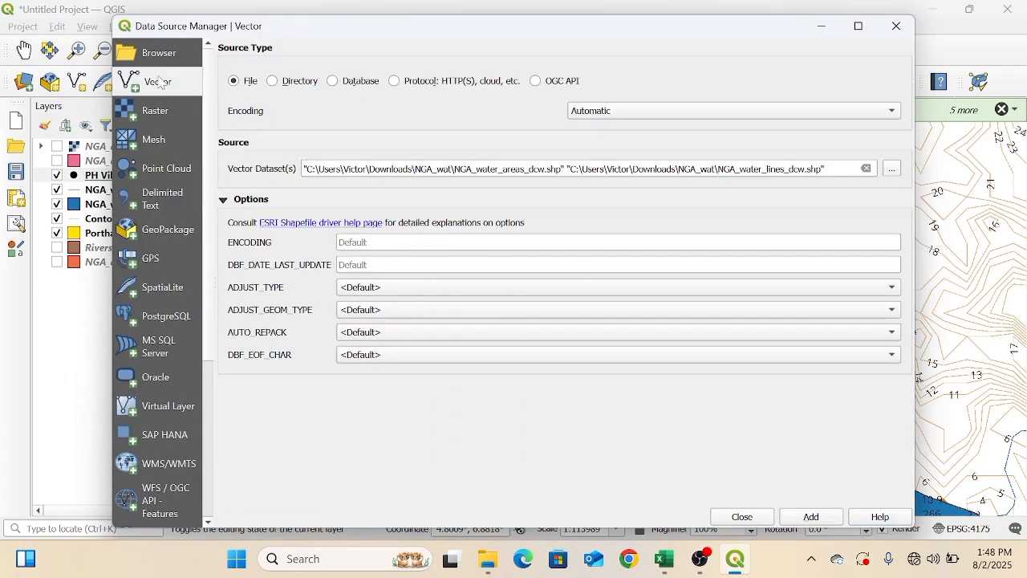
pyautogui.click(893, 169)
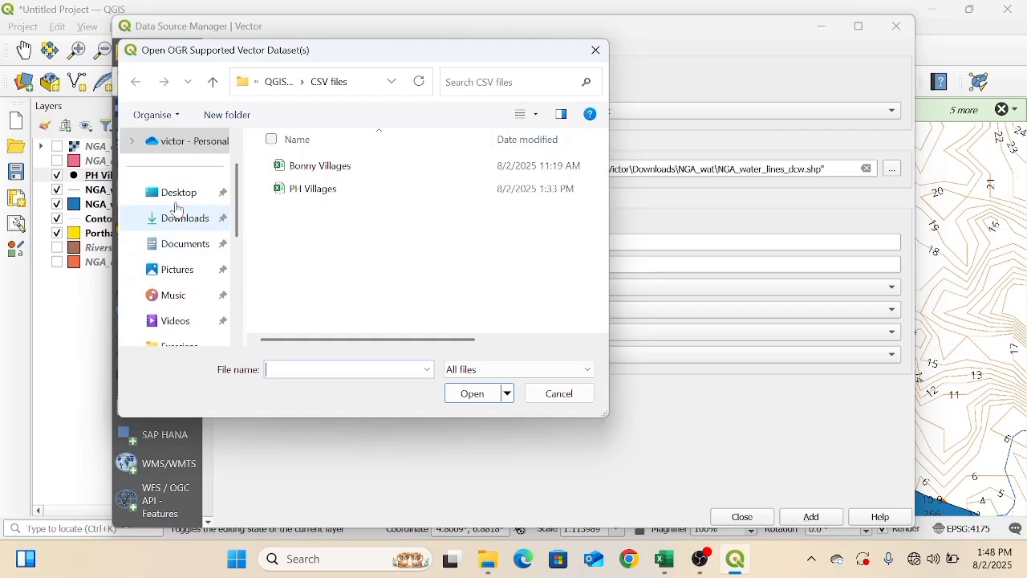
pyautogui.click(178, 219)
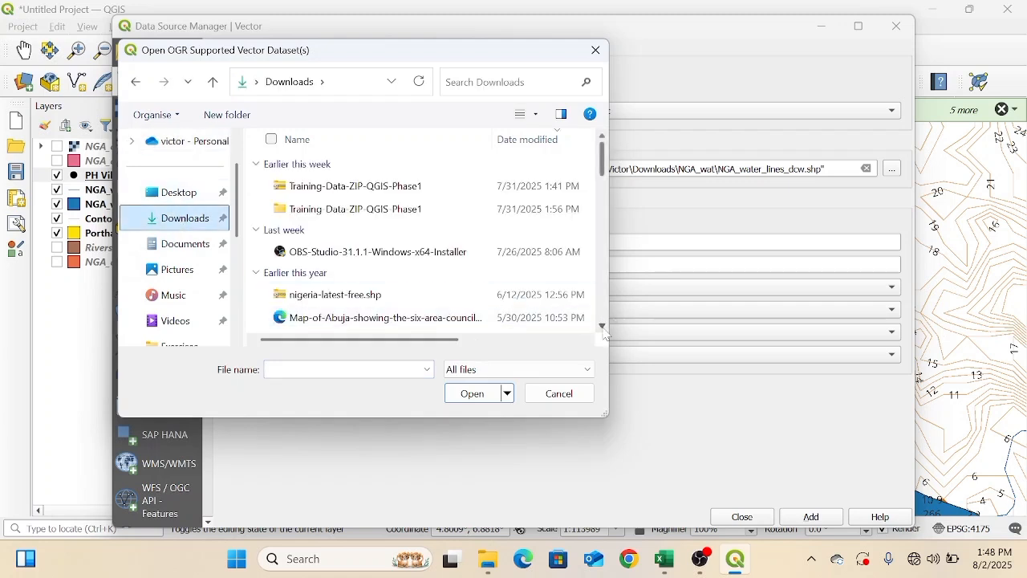
pyautogui.scroll(-5, 608, 331)
pyautogui.scroll(-5, 606, 333)
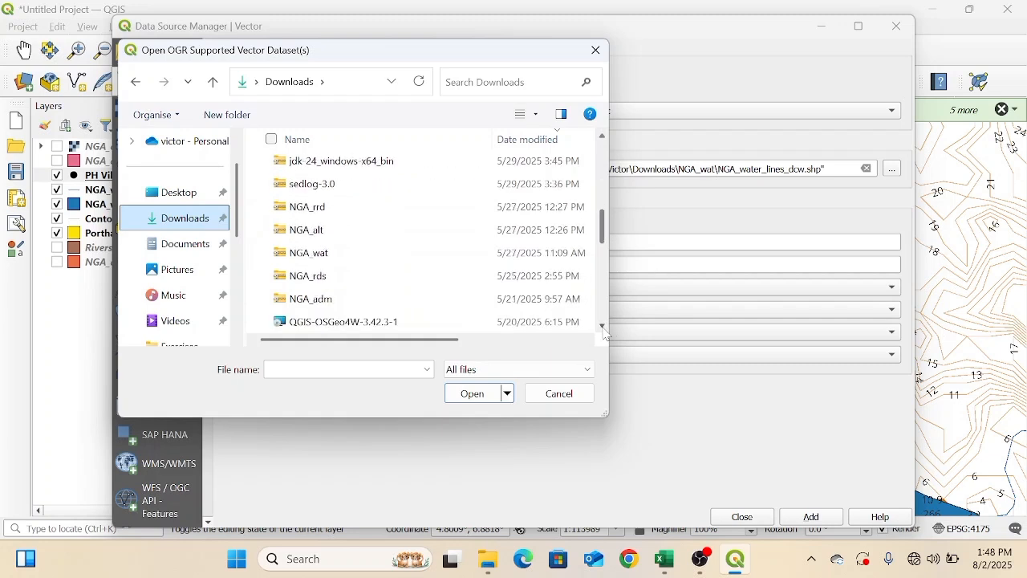
pyautogui.scroll(-3, 606, 333)
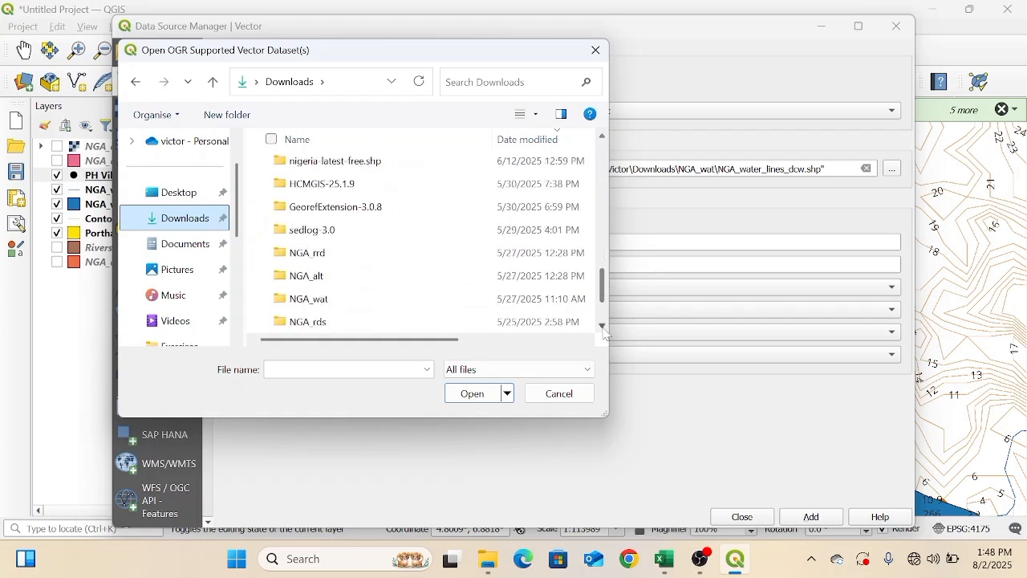
pyautogui.doubleClick(517, 323)
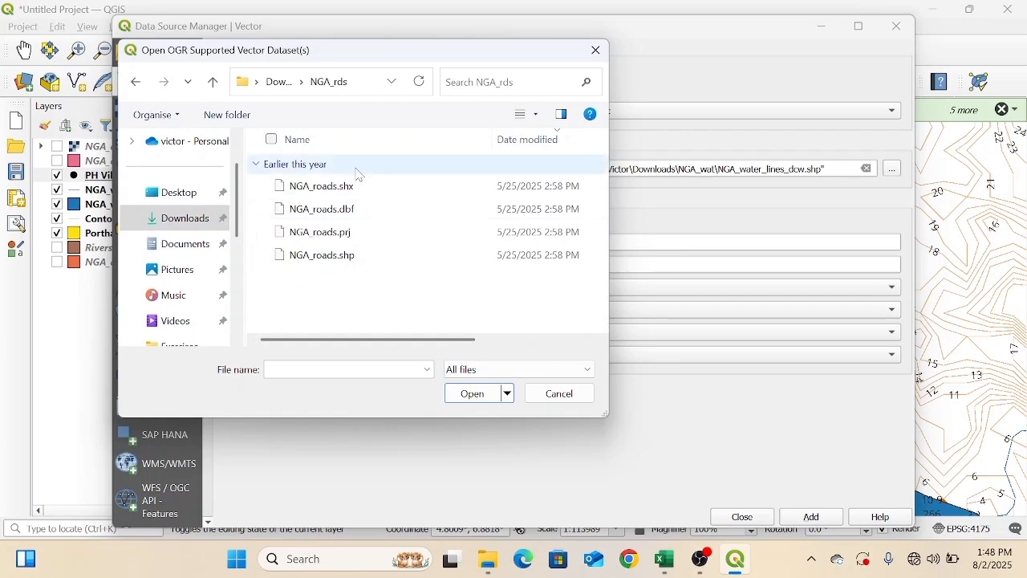
pyautogui.click(271, 262)
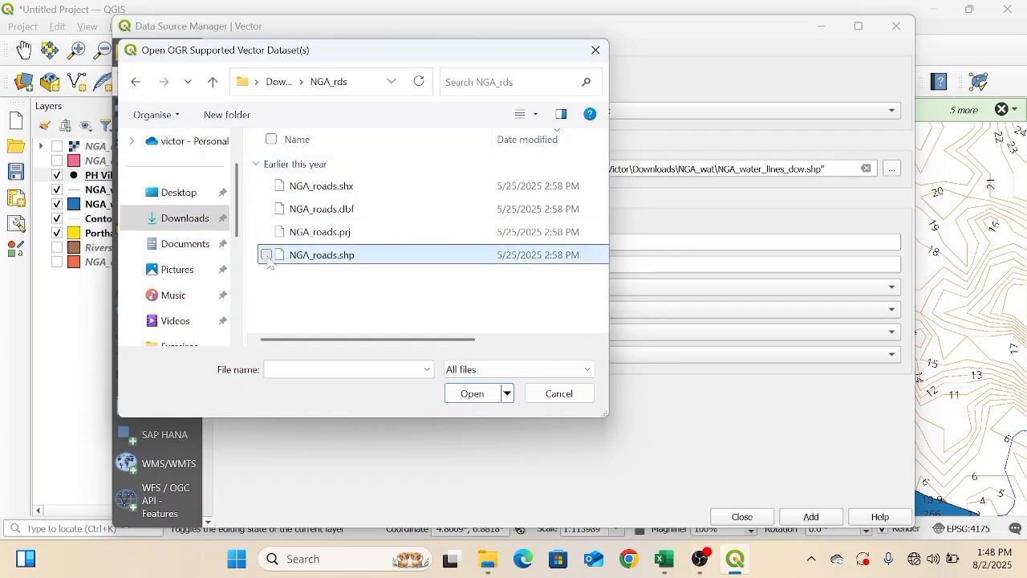
pyautogui.click(472, 394)
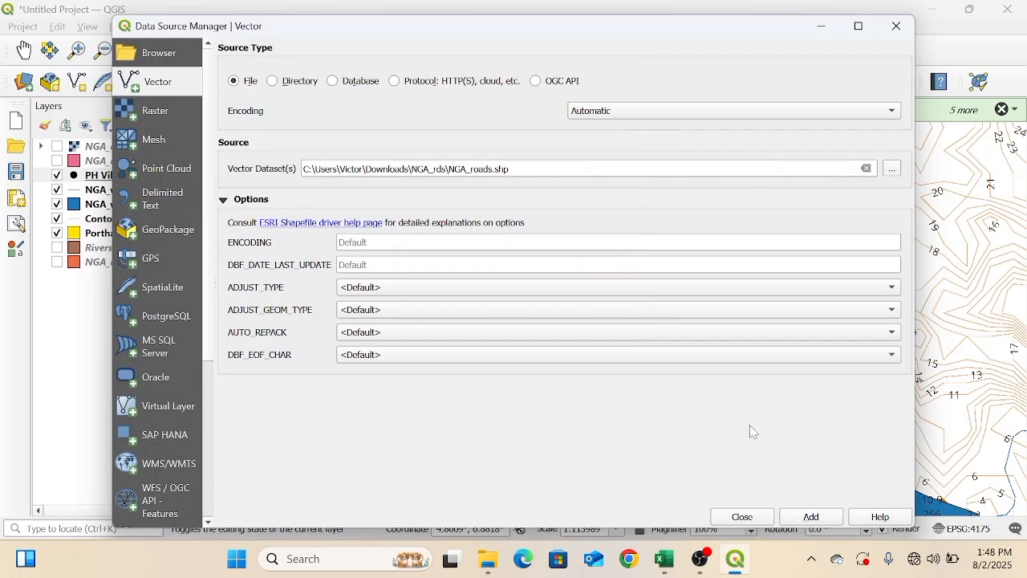
pyautogui.click(809, 517)
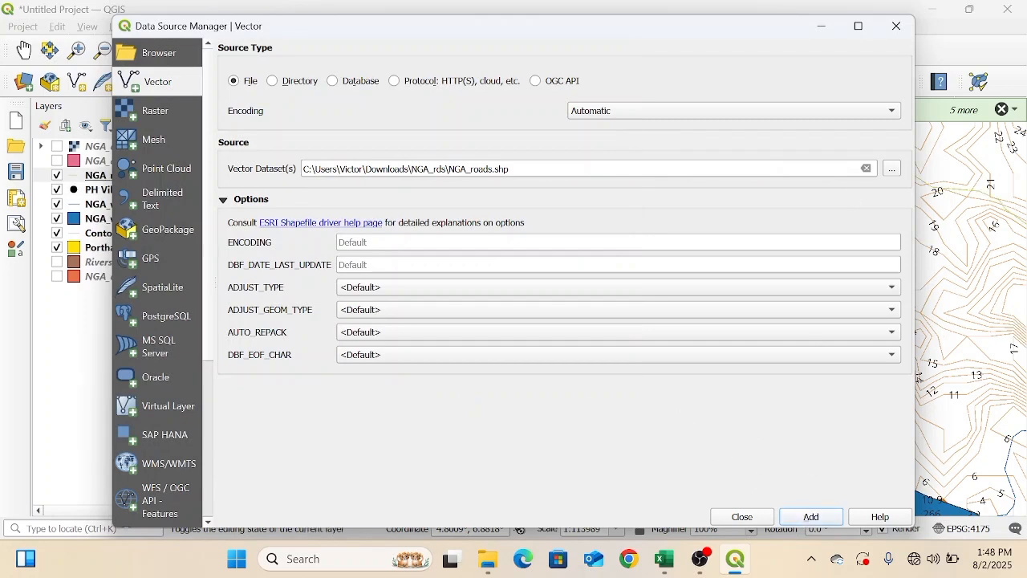
pyautogui.click(896, 26)
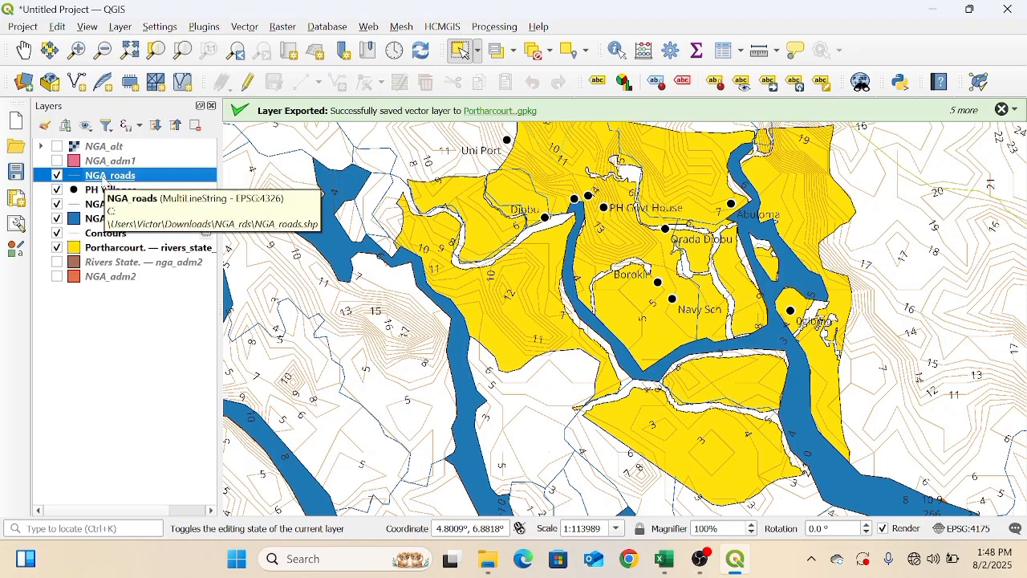
# Step: Style the NGA_roads layer with the dash red line symbol
pyautogui.rightClick(105, 178)
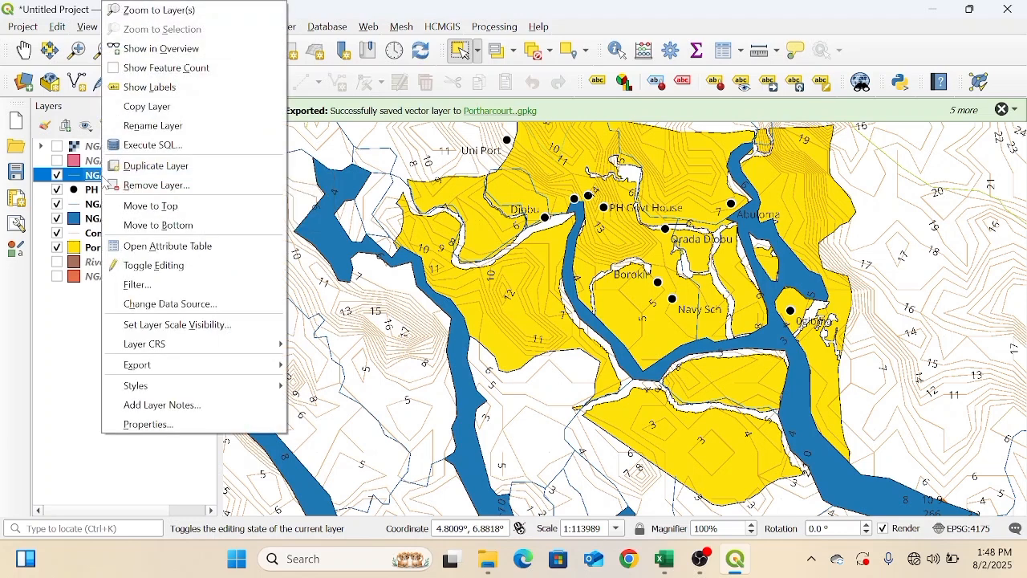
pyautogui.click(182, 425)
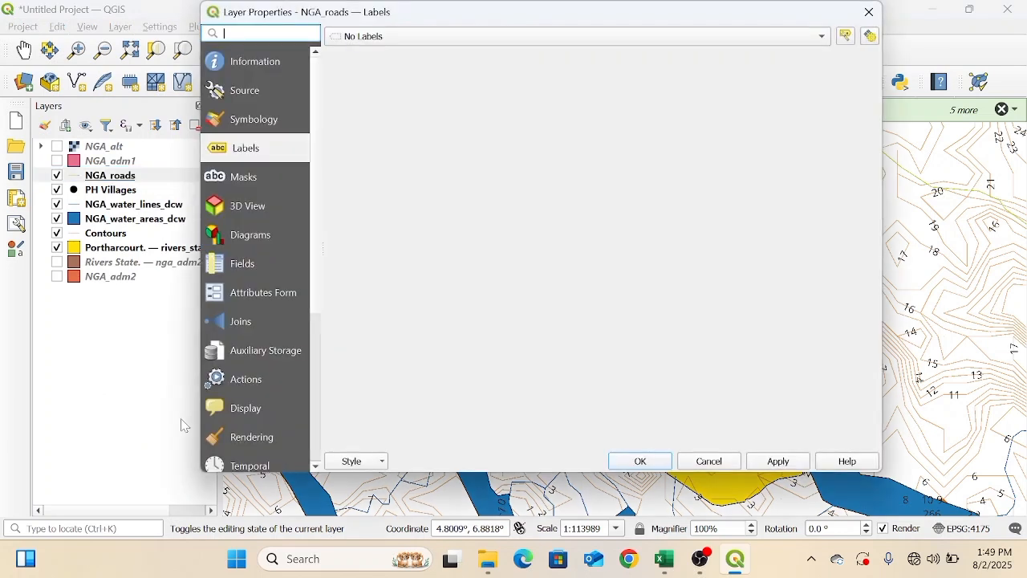
pyautogui.click(263, 127)
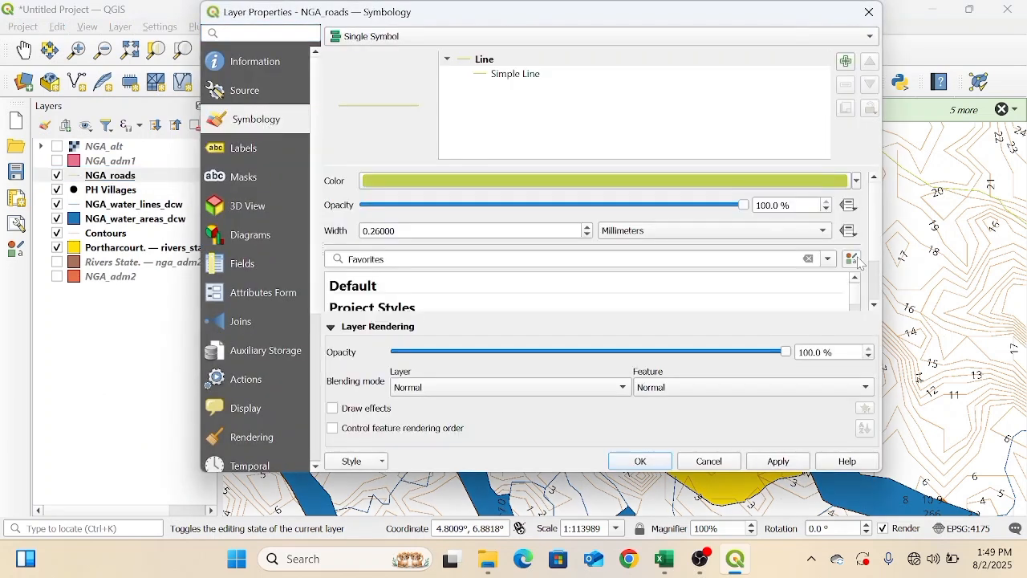
pyautogui.click(876, 307)
pyautogui.click(876, 307)
pyautogui.click(876, 307)
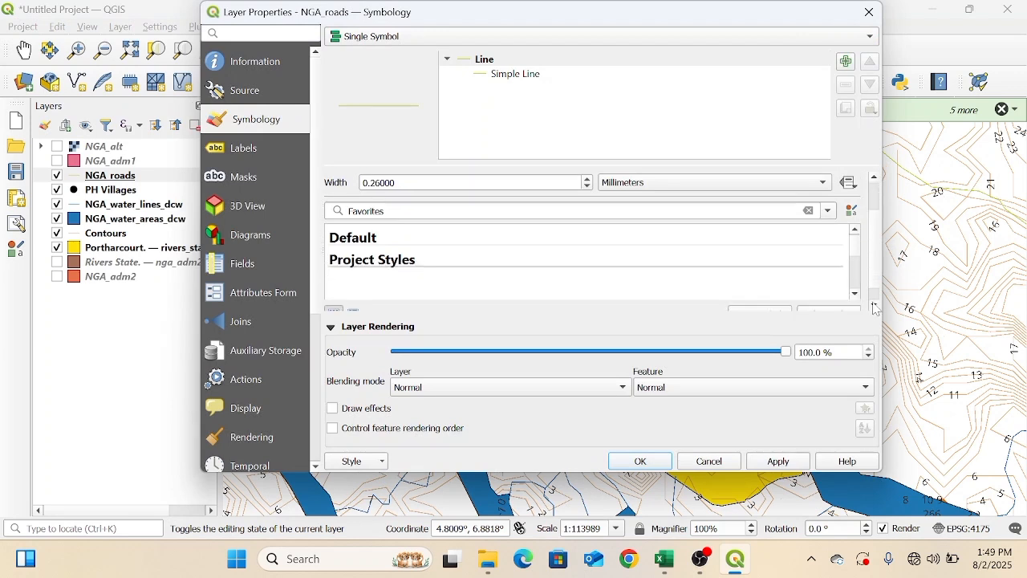
pyautogui.click(856, 295)
pyautogui.click(855, 295)
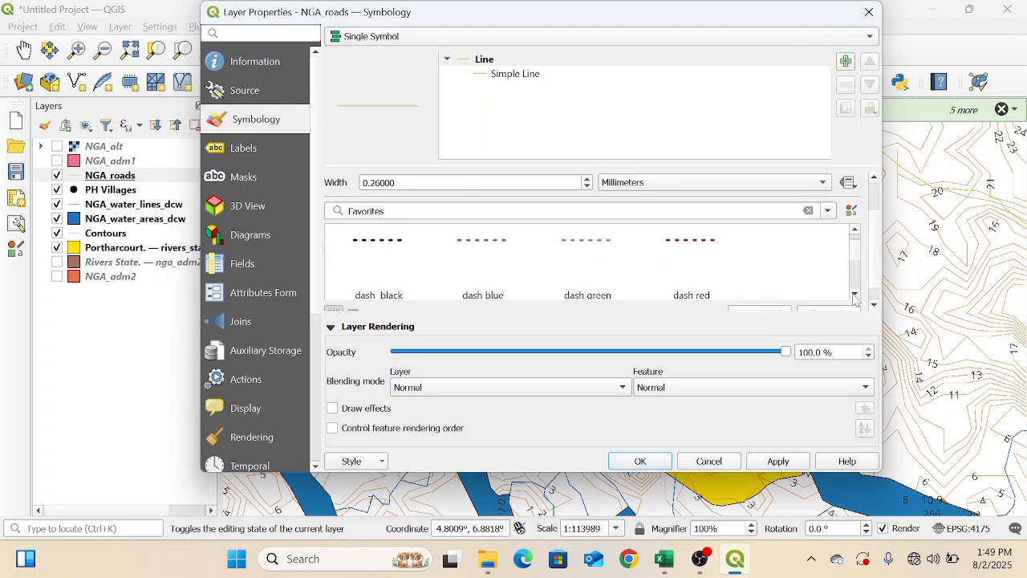
pyautogui.click(703, 247)
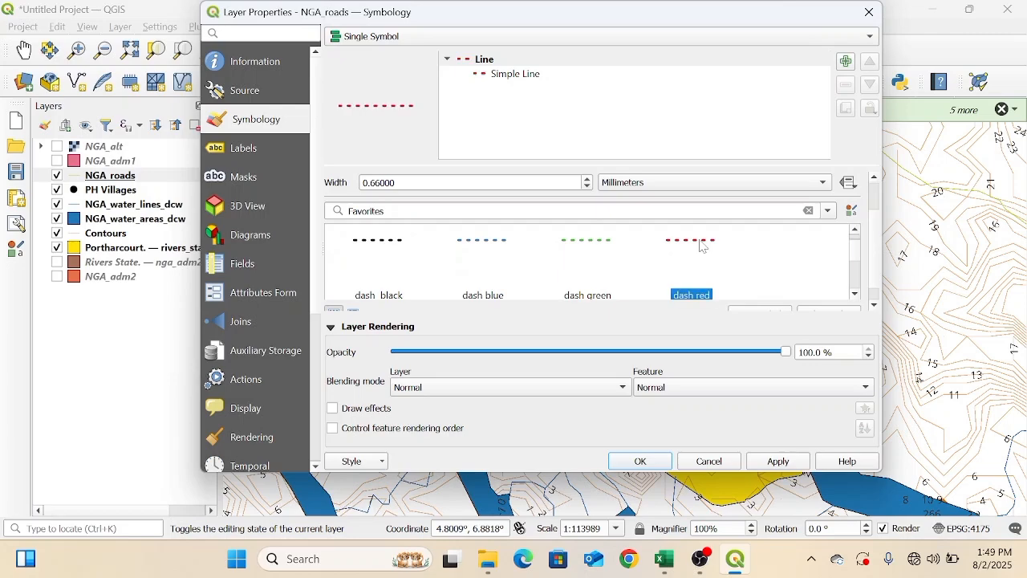
pyautogui.click(629, 464)
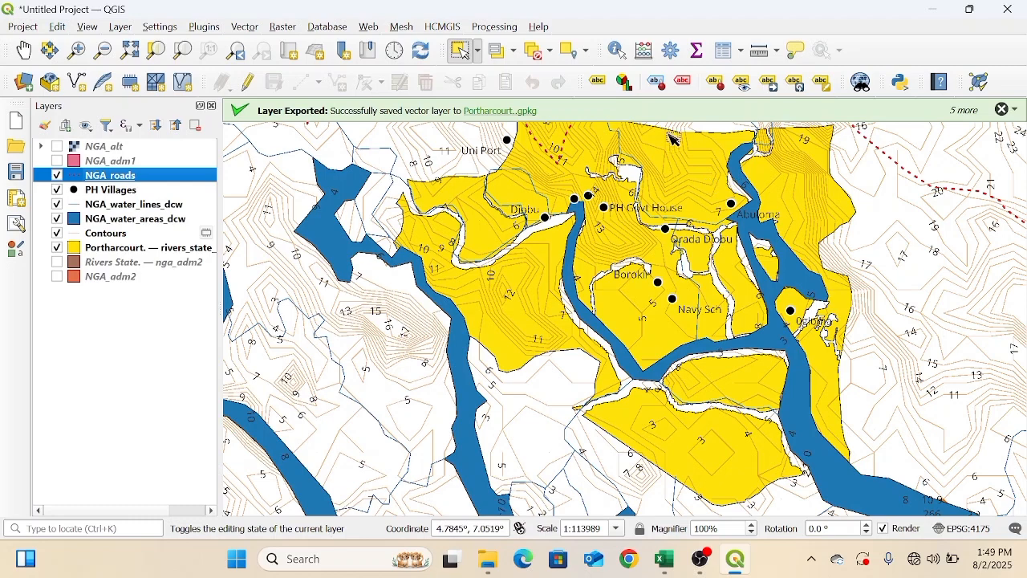
# Step: Examine the roads around Port Harcourt with the Portharcourt polygon layer temporarily hidden, and show that layer again
pyautogui.click(23, 50)
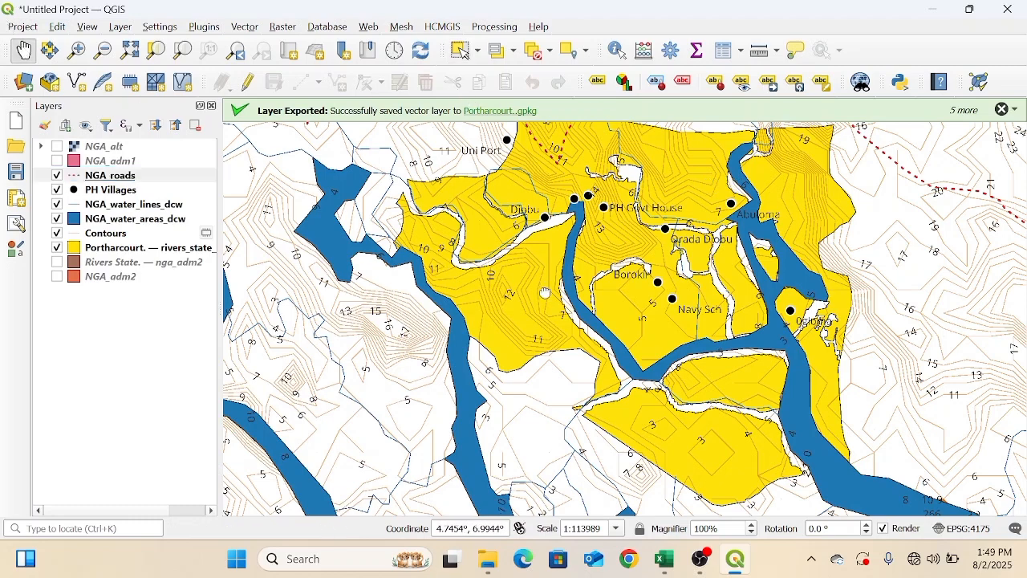
pyautogui.moveTo(544, 290)
pyautogui.mouseDown()
pyautogui.moveTo(540, 391)
pyautogui.moveTo(548, 265)
pyautogui.moveTo(543, 332)
pyautogui.moveTo(540, 292)
pyautogui.mouseUp()
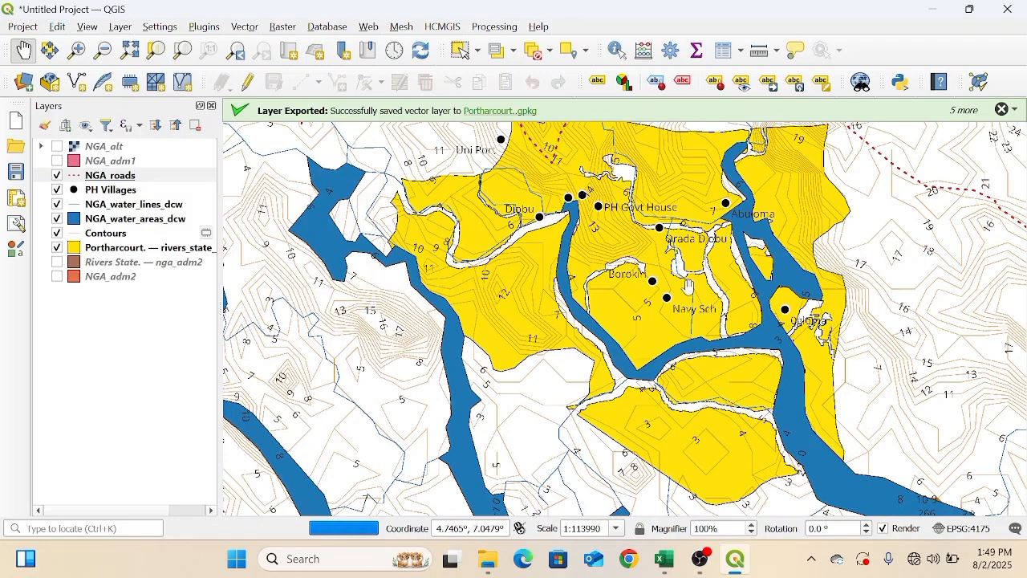
pyautogui.moveTo(689, 295); pyautogui.dragTo(696, 398)
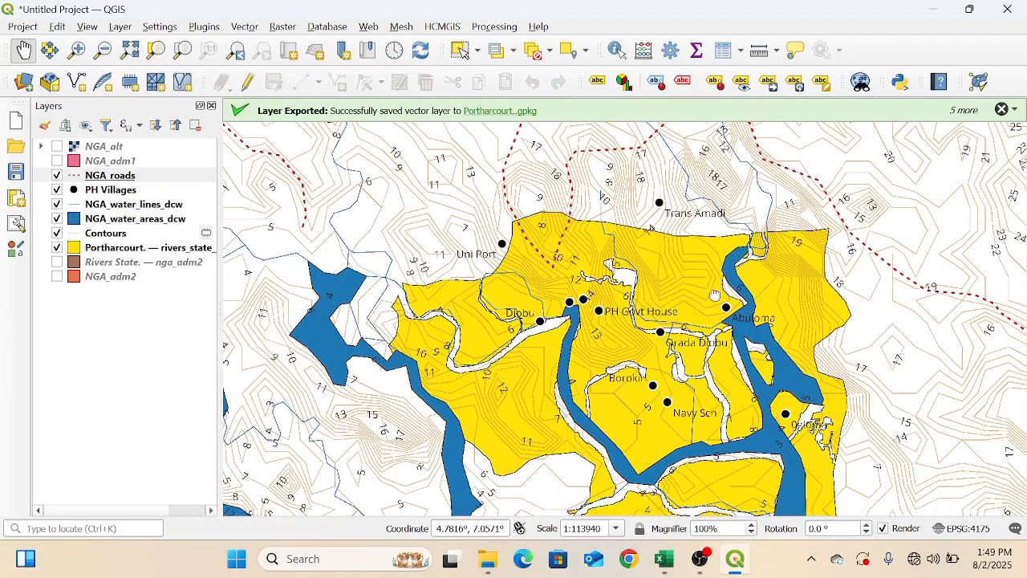
pyautogui.moveTo(716, 297); pyautogui.dragTo(712, 191)
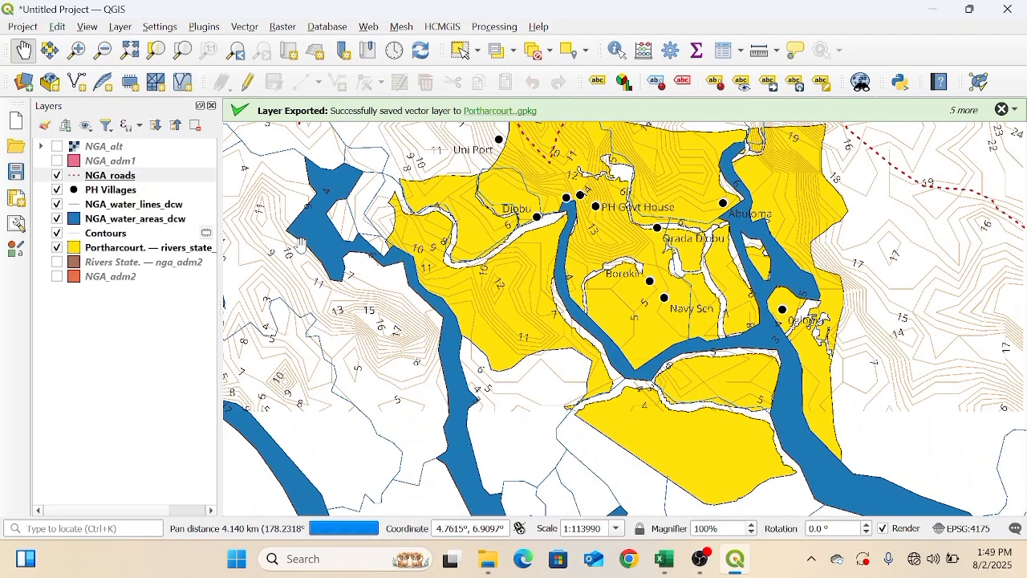
pyautogui.click(57, 248)
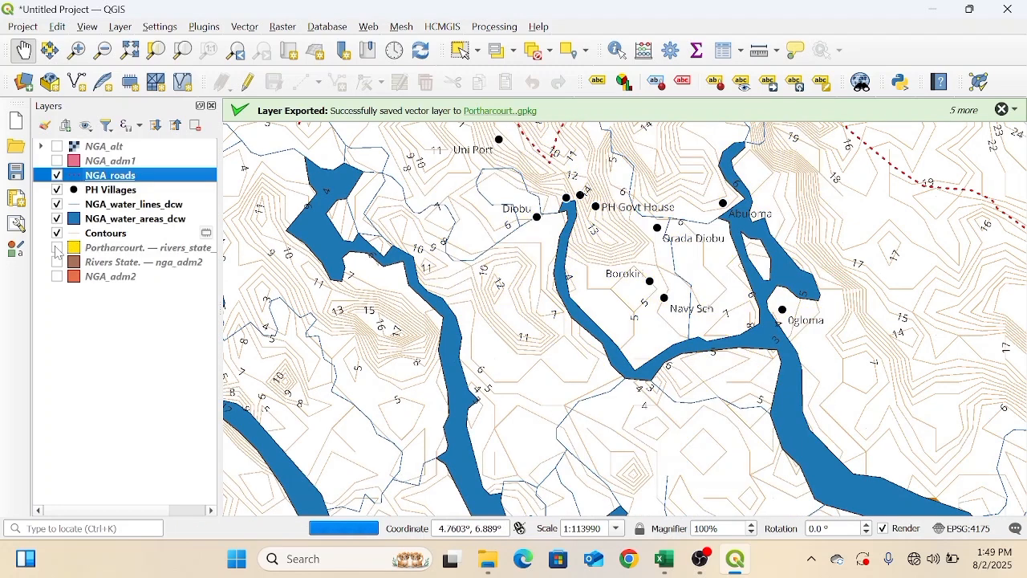
pyautogui.rightClick(156, 181)
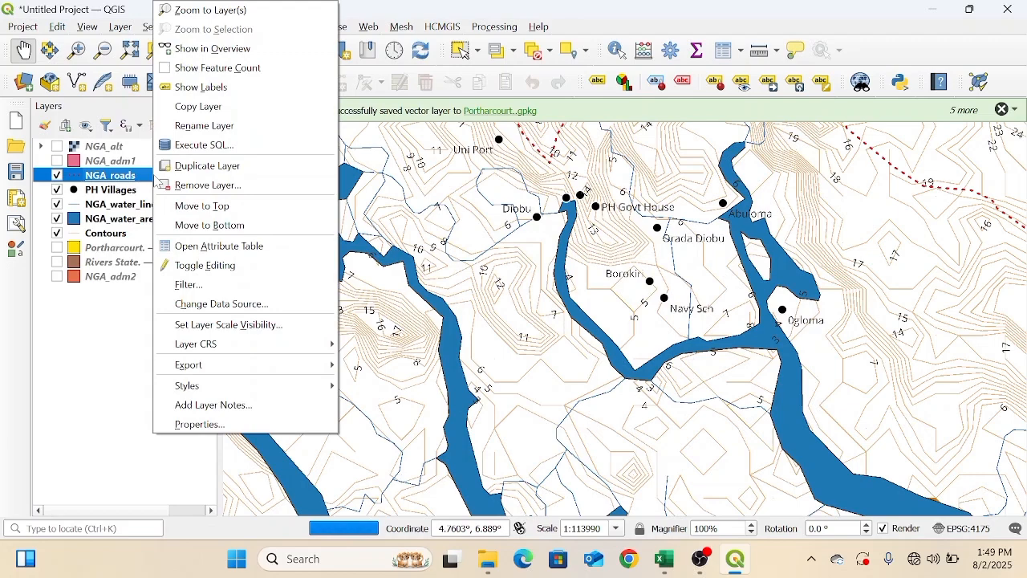
pyautogui.click(62, 357)
pyautogui.moveTo(369, 309); pyautogui.dragTo(368, 399)
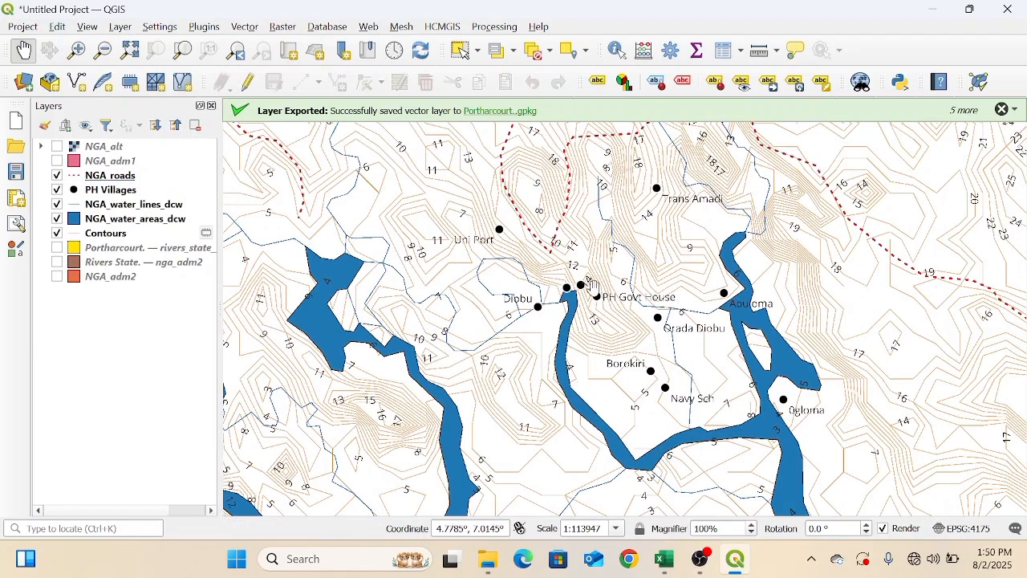
pyautogui.moveTo(590, 288); pyautogui.dragTo(642, 240)
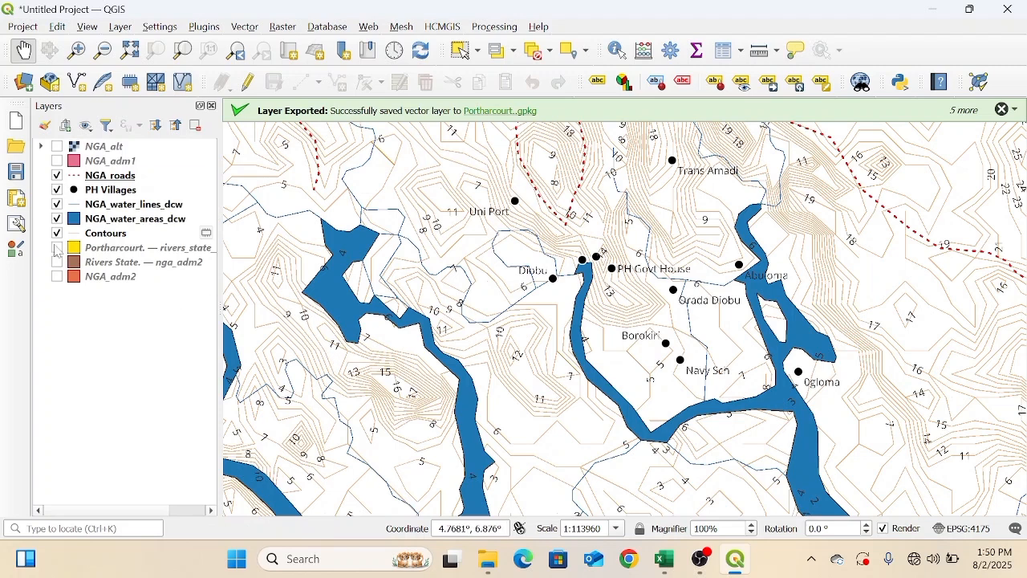
pyautogui.click(57, 248)
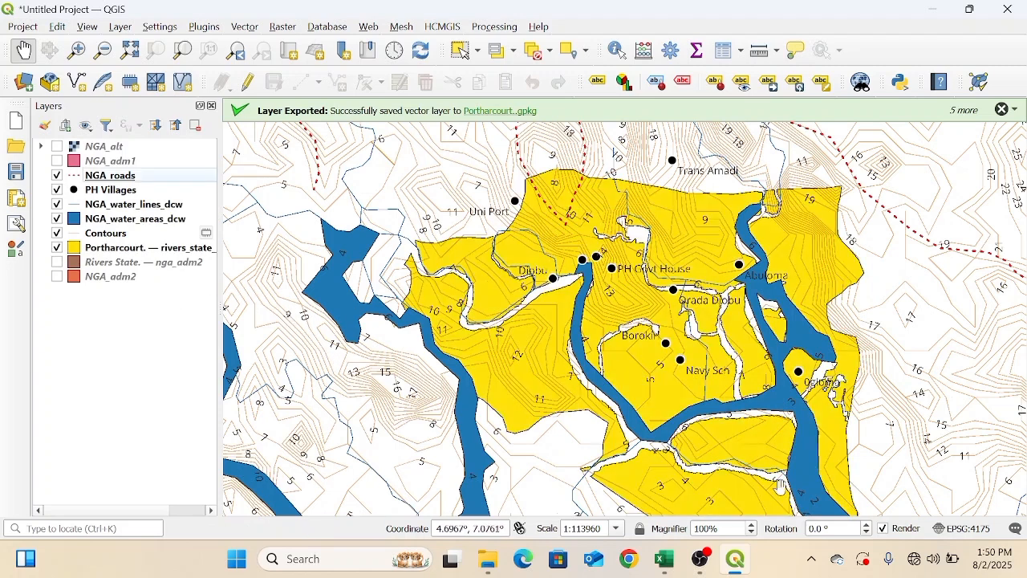
pyautogui.click(709, 559)
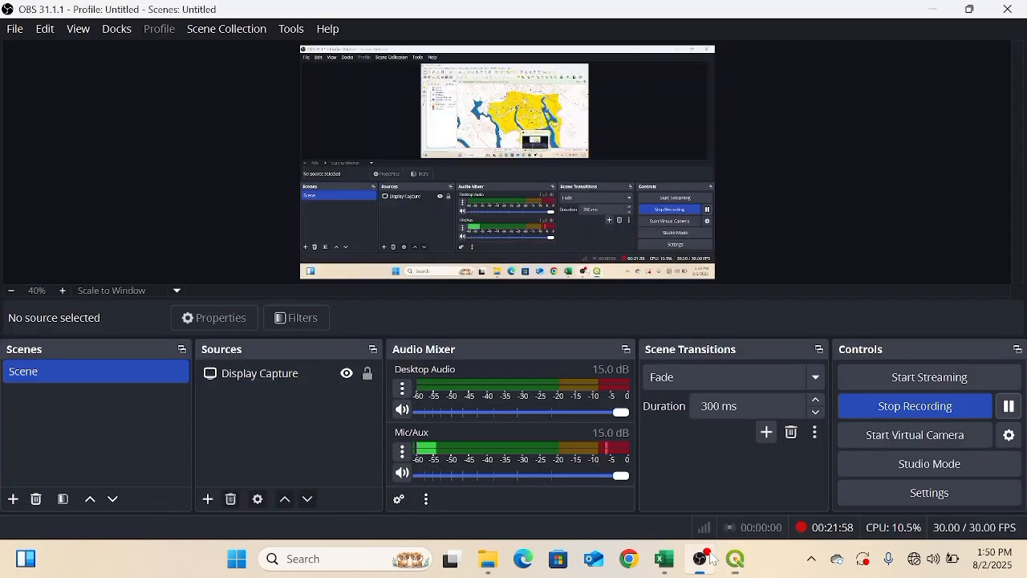
pyautogui.click(1010, 409)
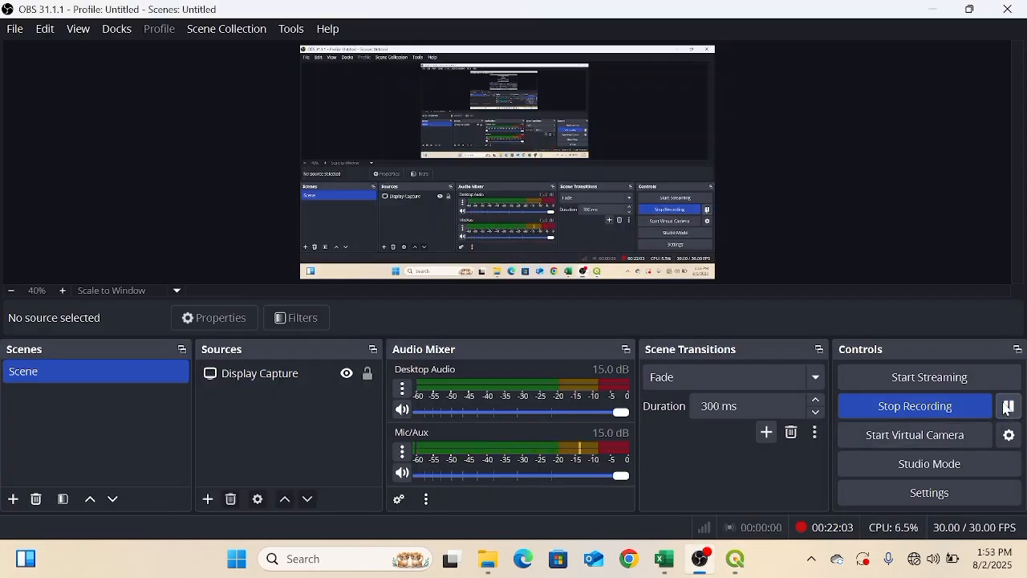
pyautogui.click(738, 559)
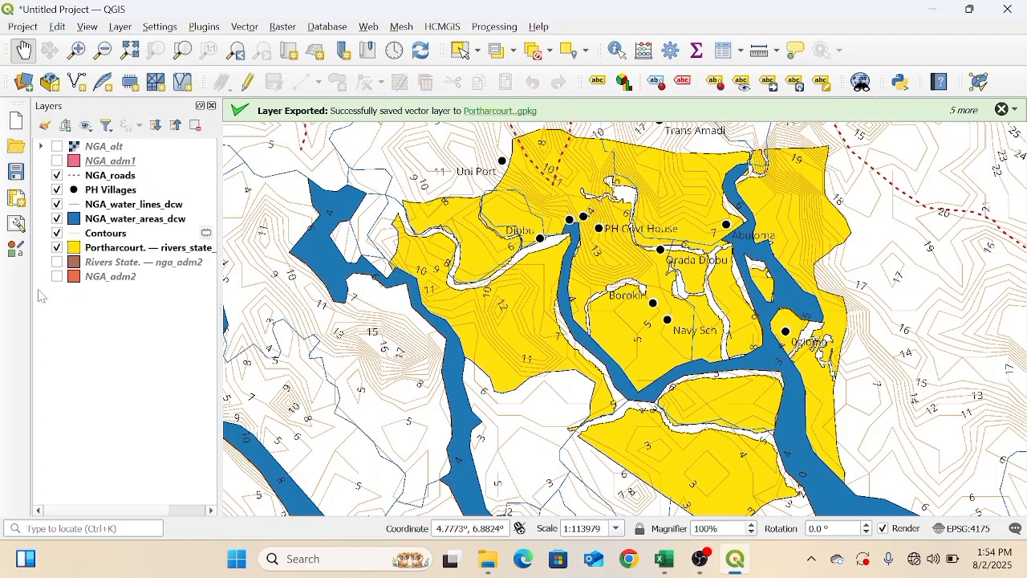
# Step: Hide the Portharcourt polygon layer and inspect the contours, roads, water features and village labels without its yellow fill
pyautogui.click(57, 248)
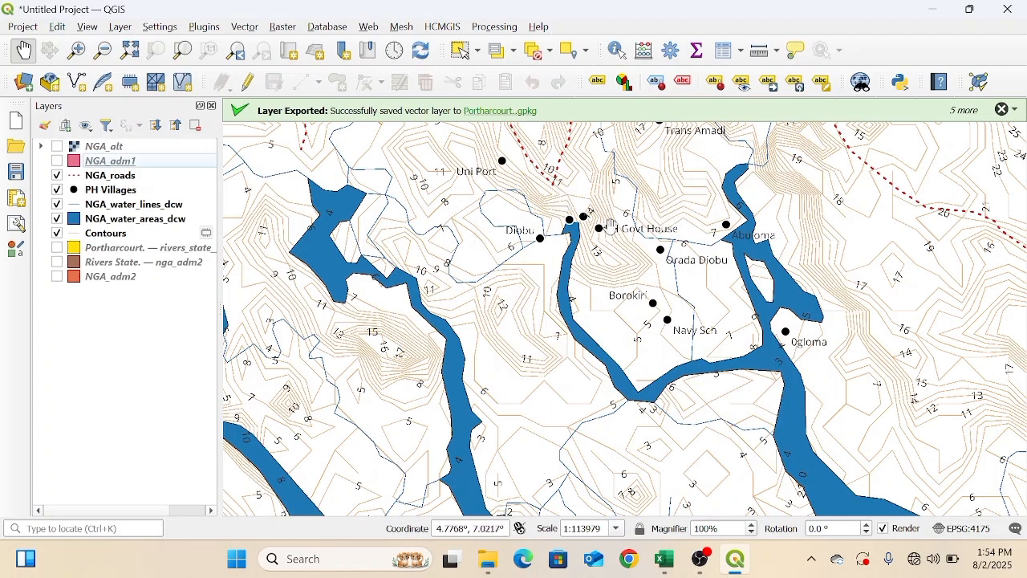
pyautogui.moveTo(637, 234); pyautogui.dragTo(638, 300)
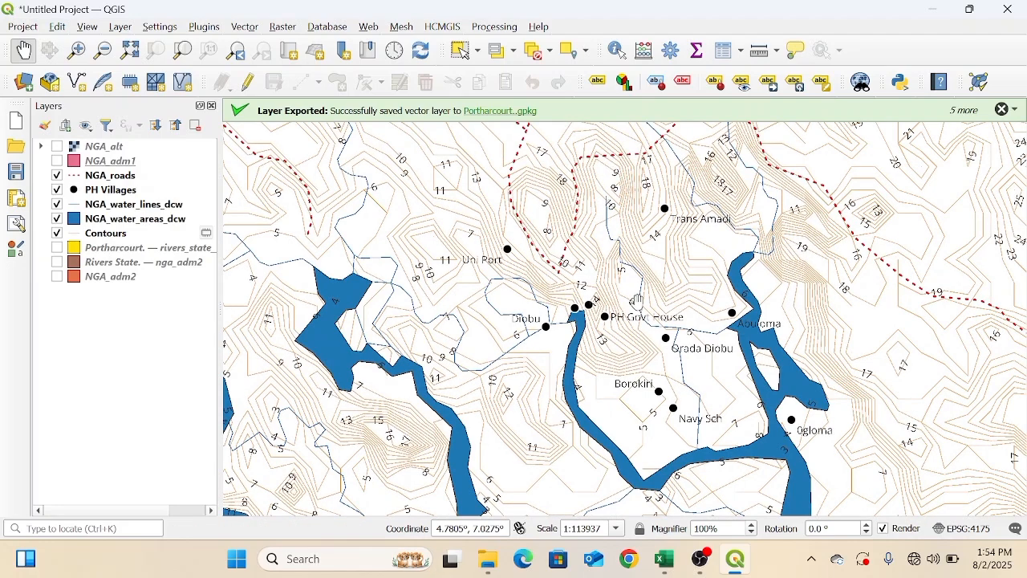
pyautogui.scroll(-1, 638, 301)
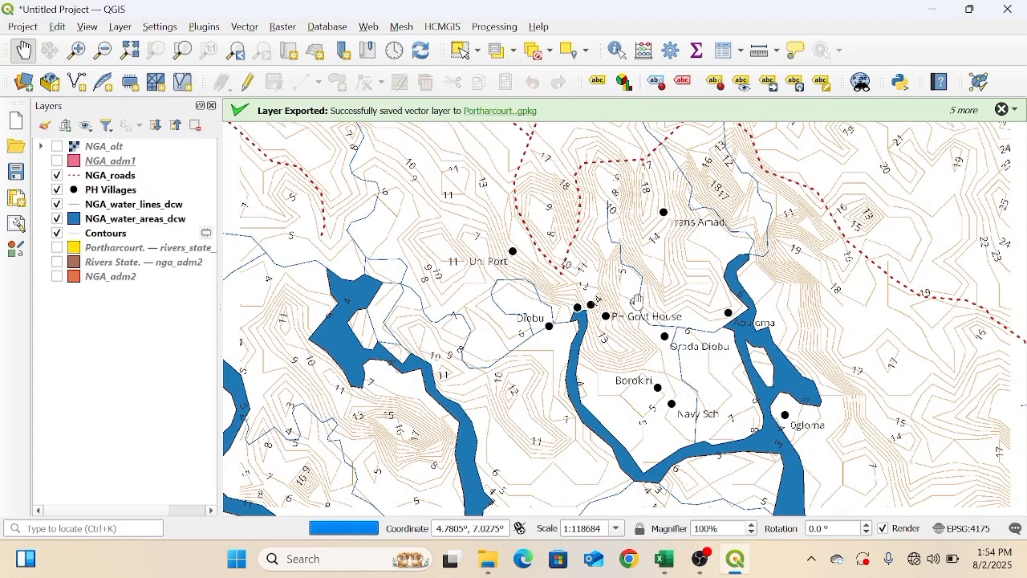
pyautogui.scroll(3, 638, 301)
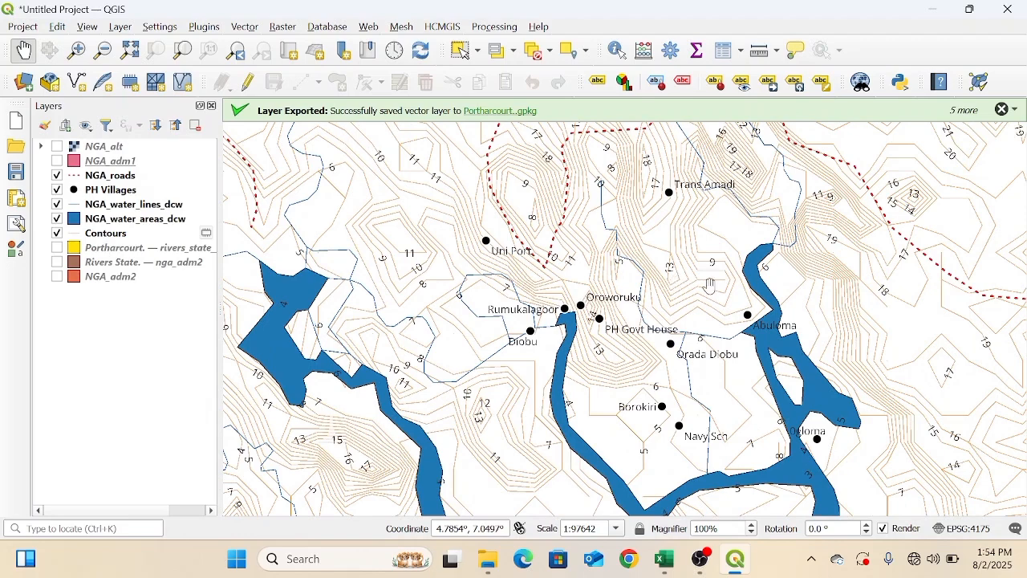
# Step: Compare the map with the Portharcourt polygon layer temporarily shown, and hide that layer again
pyautogui.scroll(-1, 710, 285)
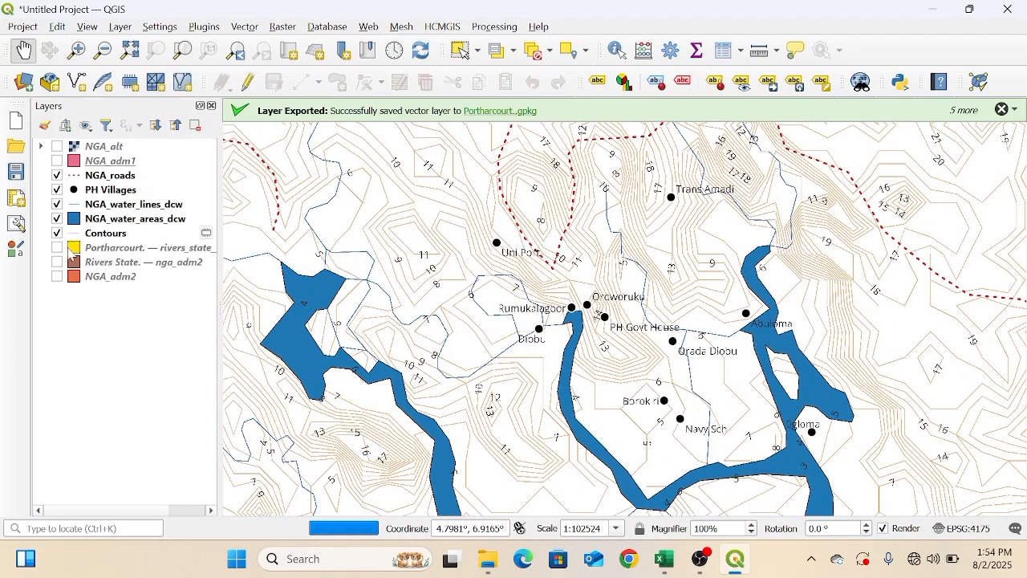
pyautogui.click(57, 248)
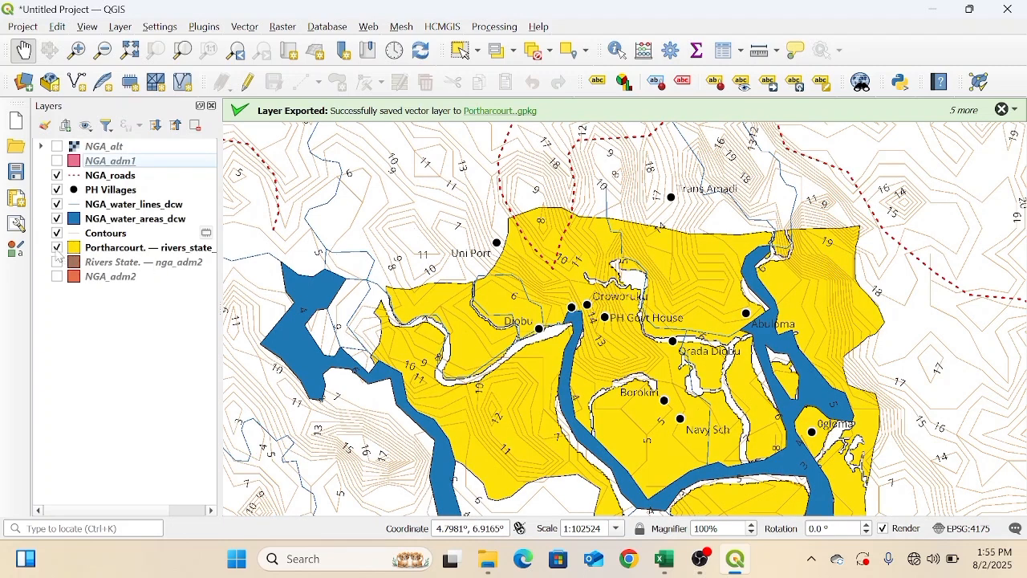
pyautogui.click(57, 250)
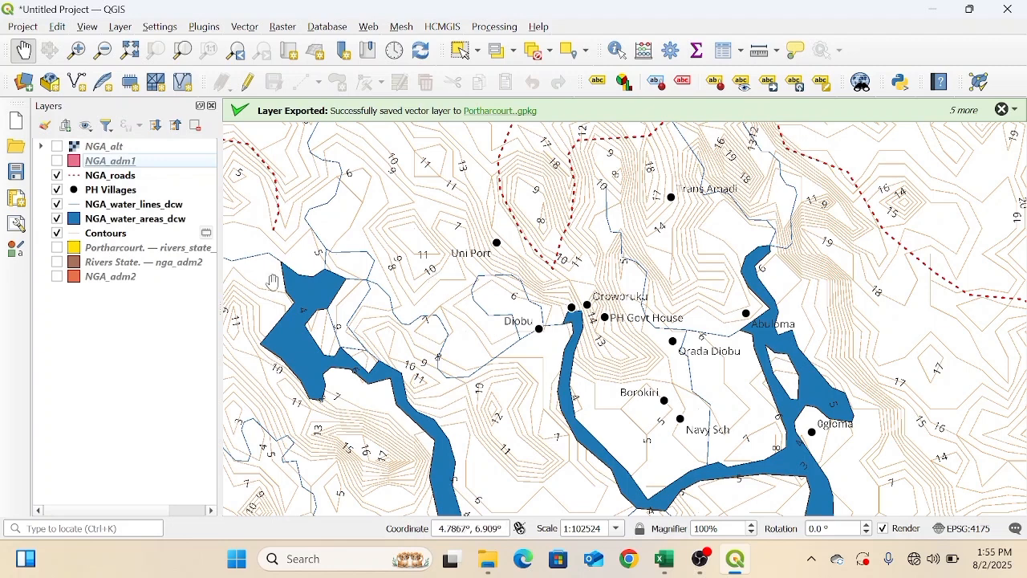
# Step: Set the text style of the PH Villages layer's labels to Bold and apply it
pyautogui.click(154, 194)
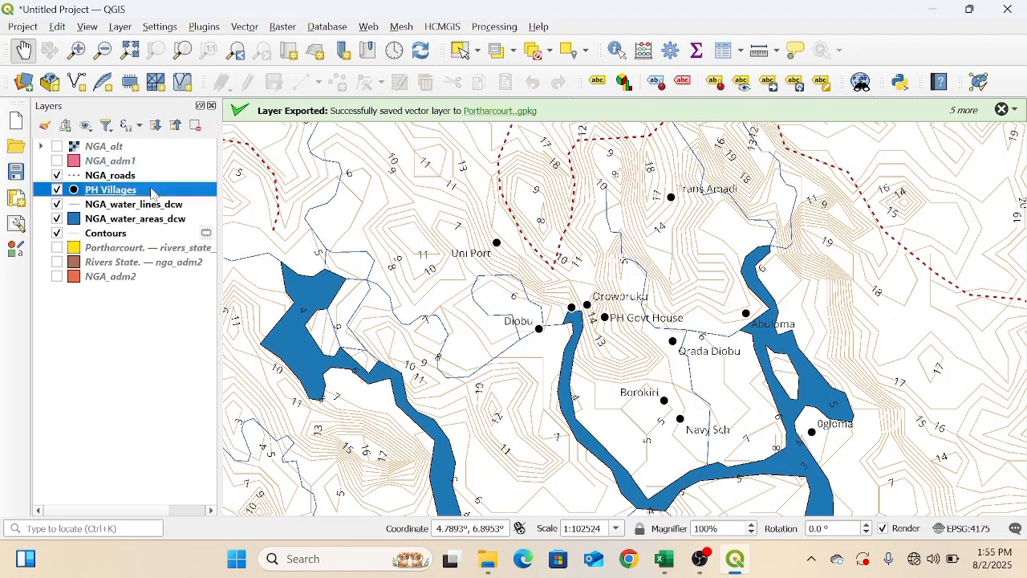
pyautogui.rightClick(153, 193)
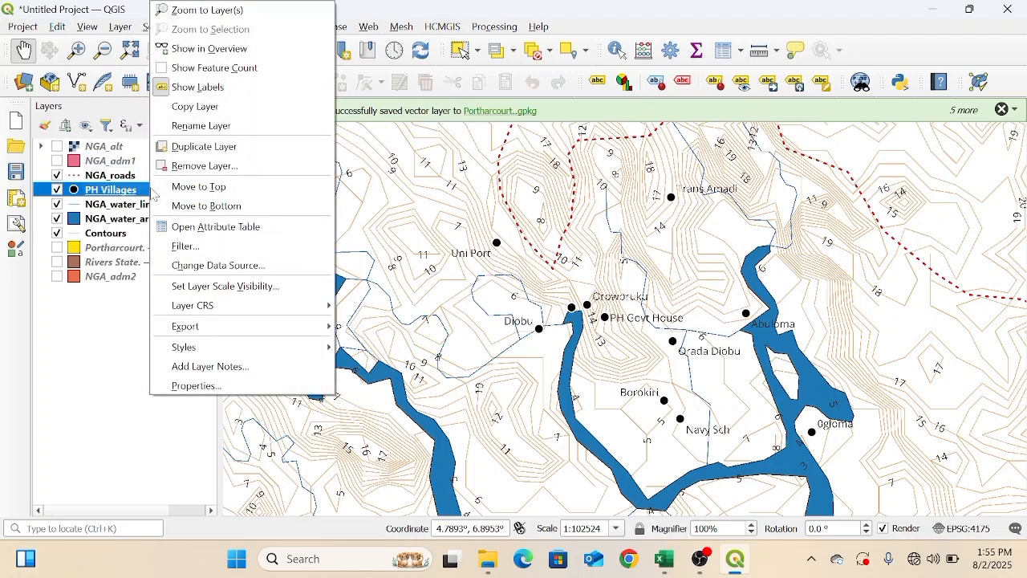
pyautogui.click(242, 389)
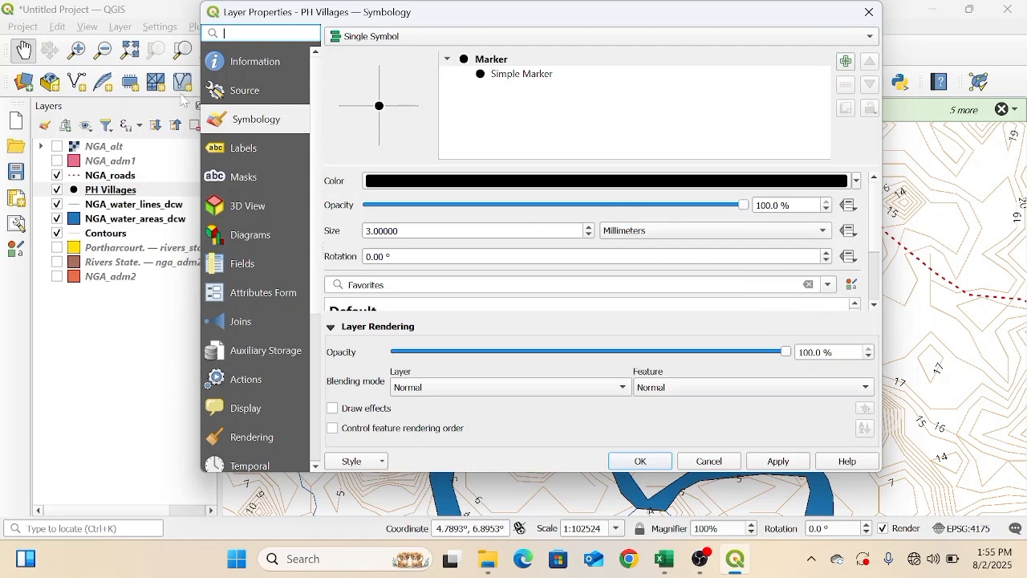
pyautogui.click(223, 149)
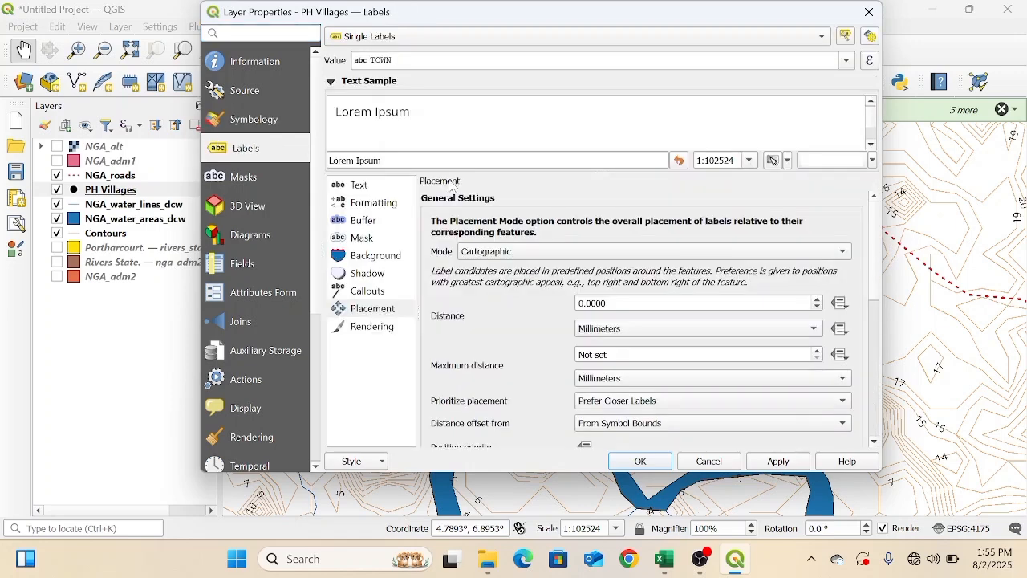
pyautogui.click(361, 184)
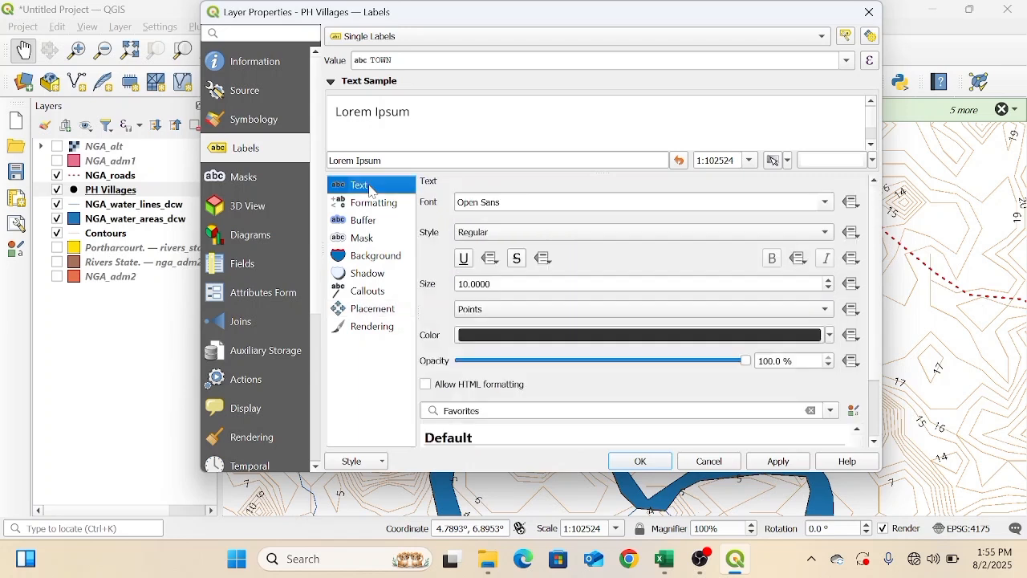
pyautogui.click(793, 234)
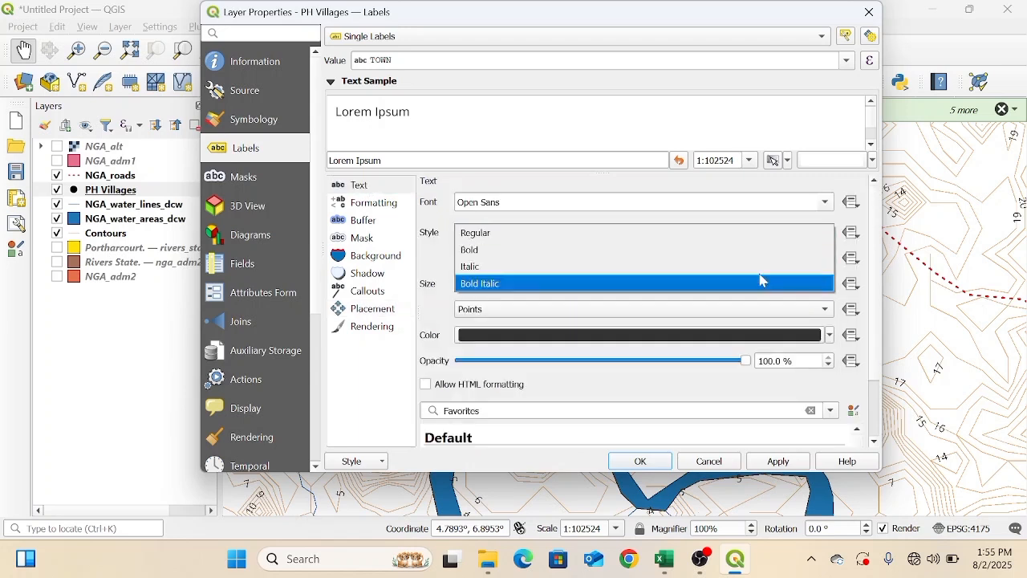
pyautogui.click(765, 252)
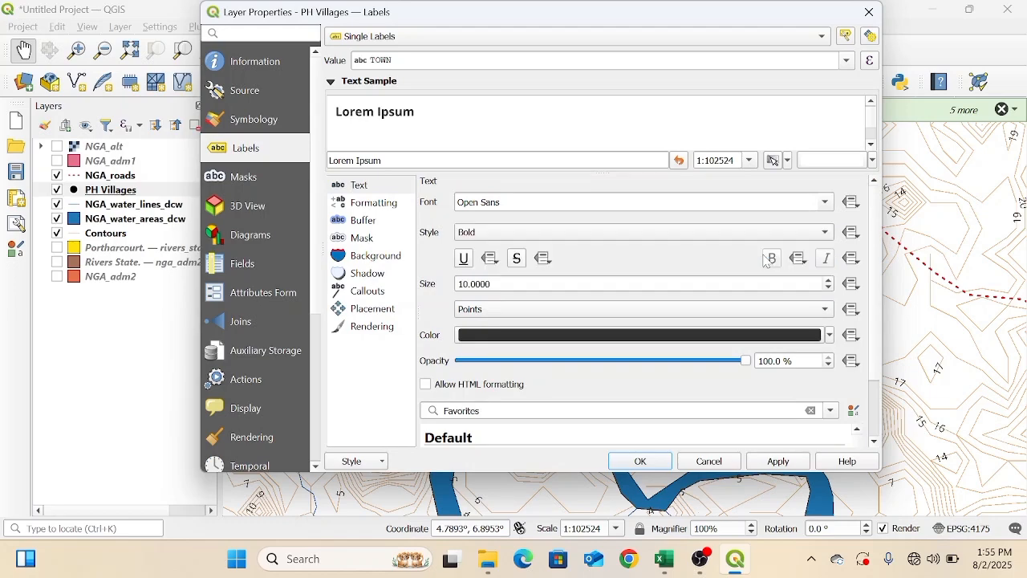
pyautogui.click(640, 463)
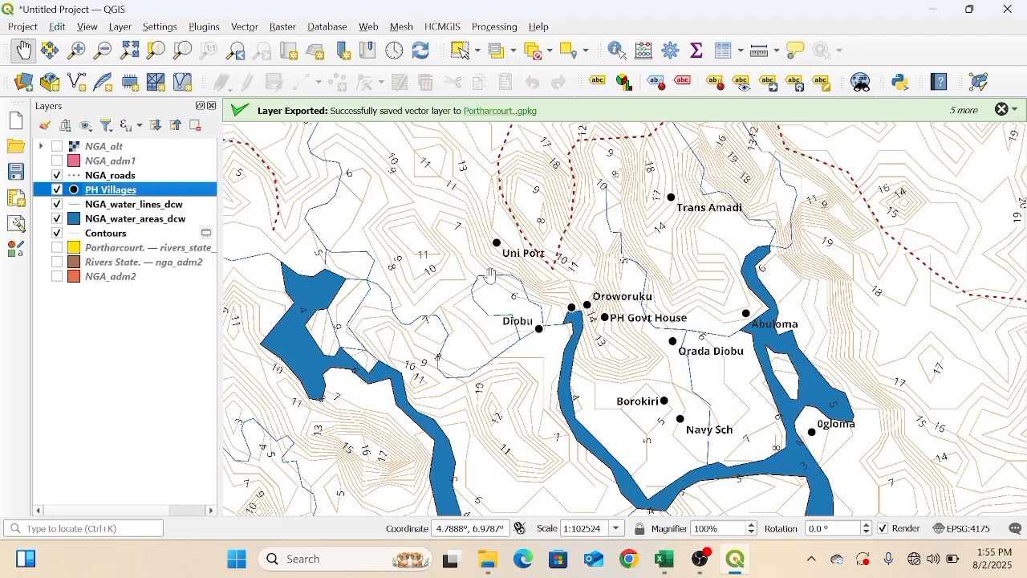
# Step: Reduce the opacity of the Contours layer's line symbol to 40% and apply it
pyautogui.click(136, 238)
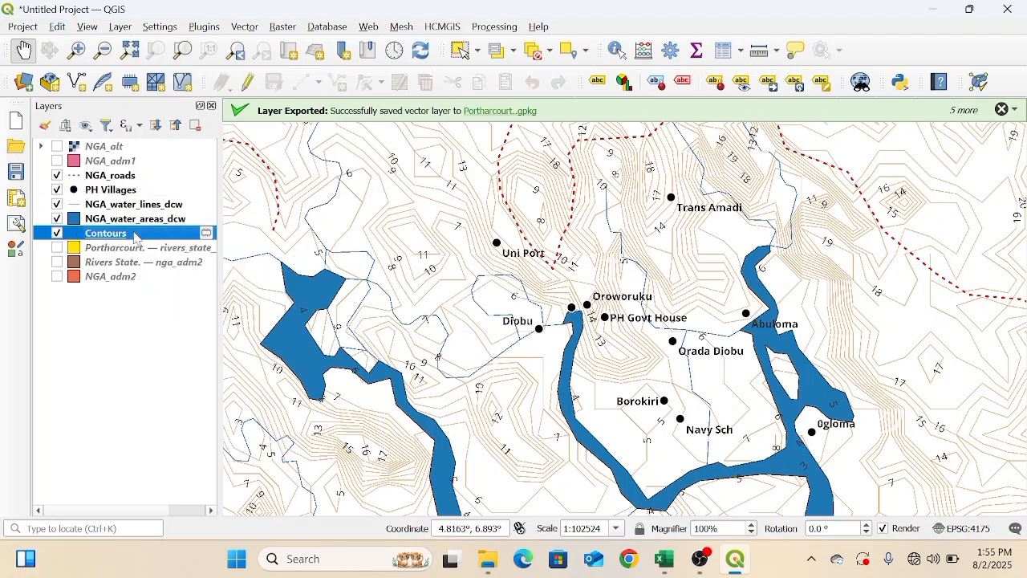
pyautogui.rightClick(137, 239)
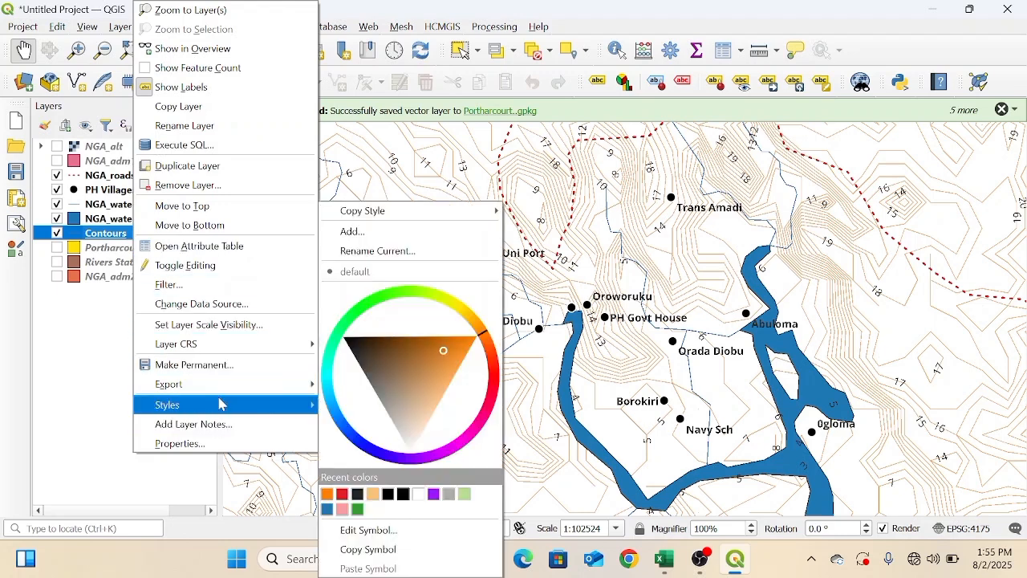
pyautogui.click(204, 446)
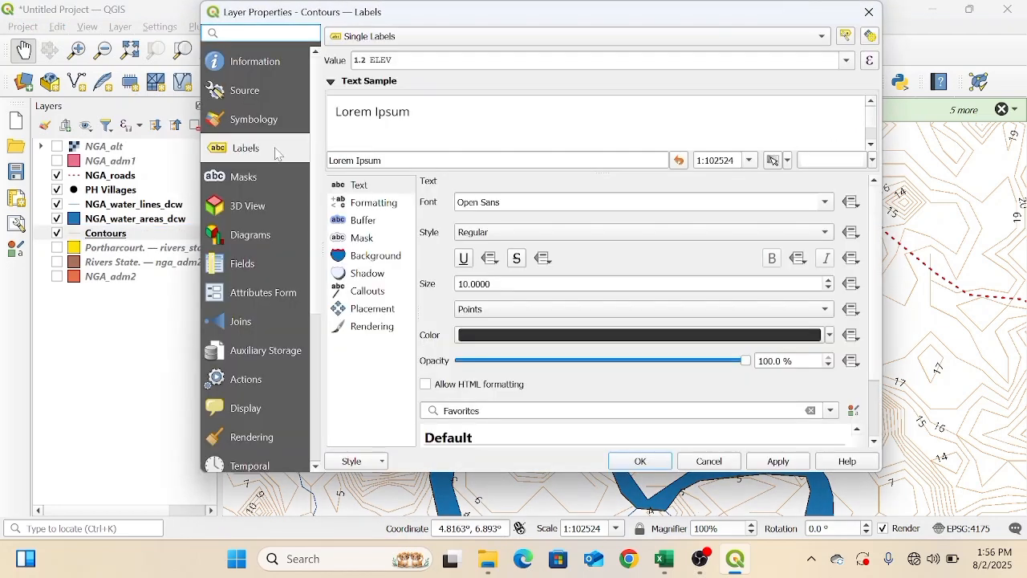
pyautogui.click(256, 126)
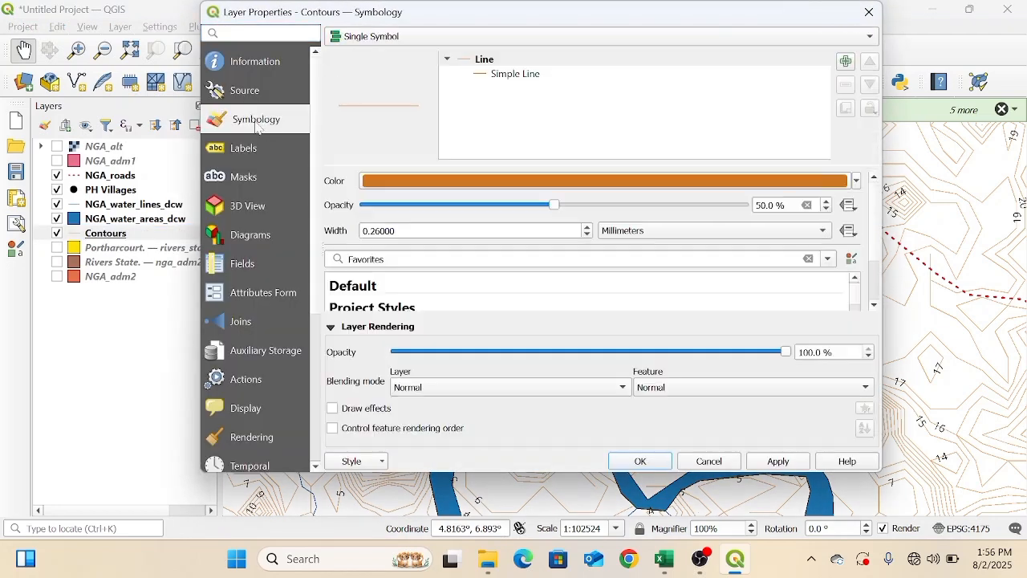
pyautogui.click(520, 210)
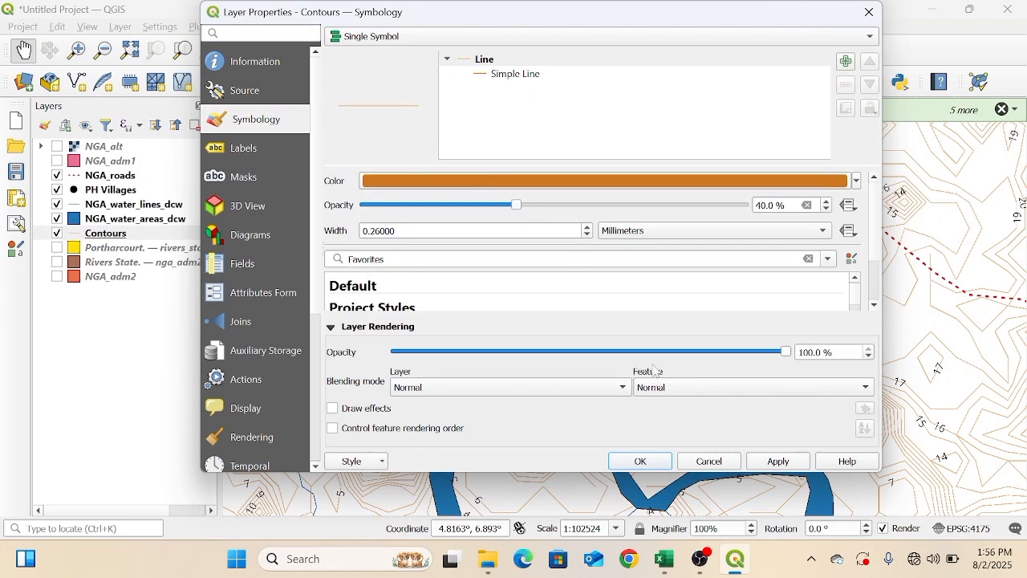
pyautogui.click(639, 462)
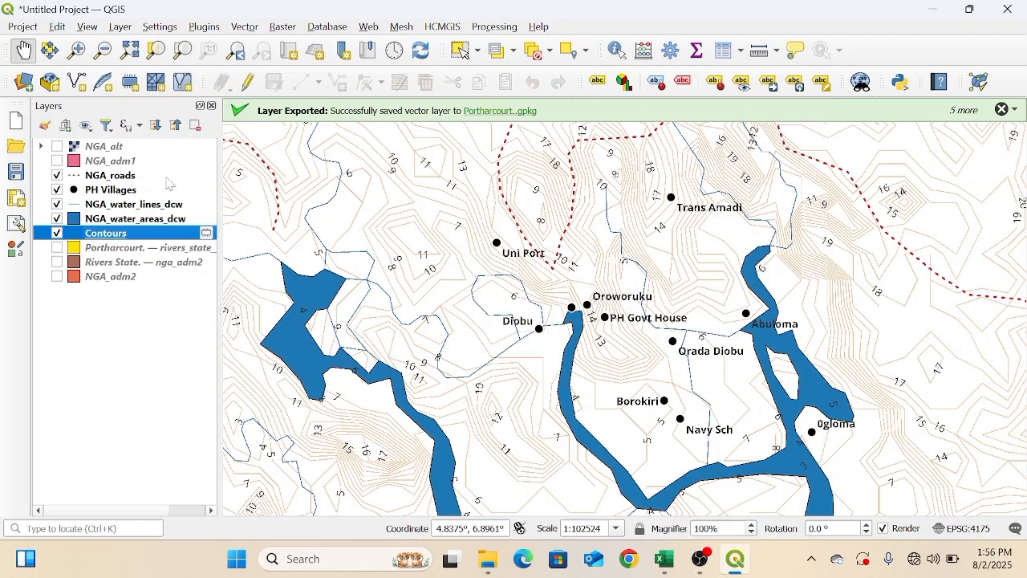
# Step: Bring up the project-level commands for saving and layouts
pyautogui.click(23, 28)
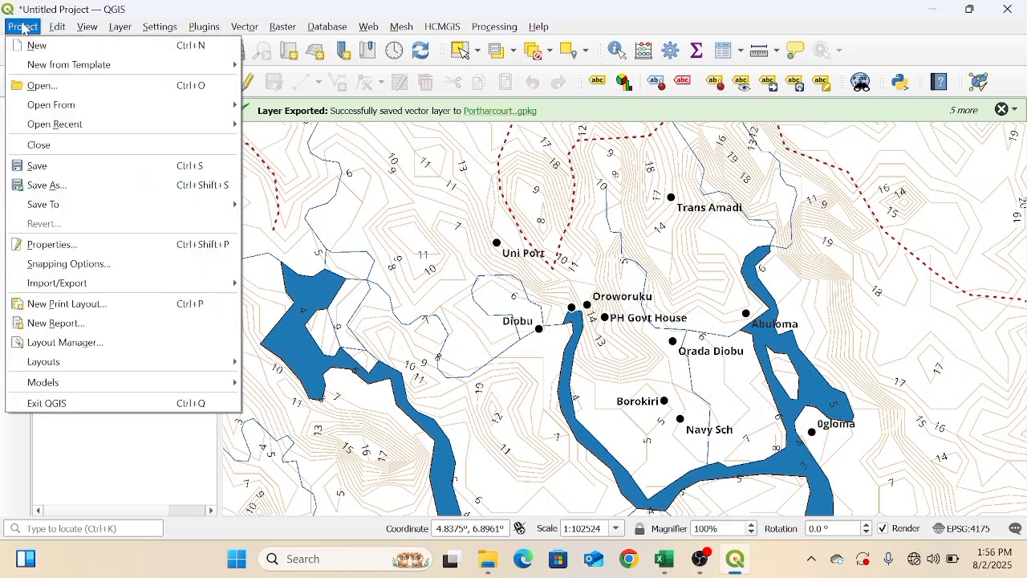